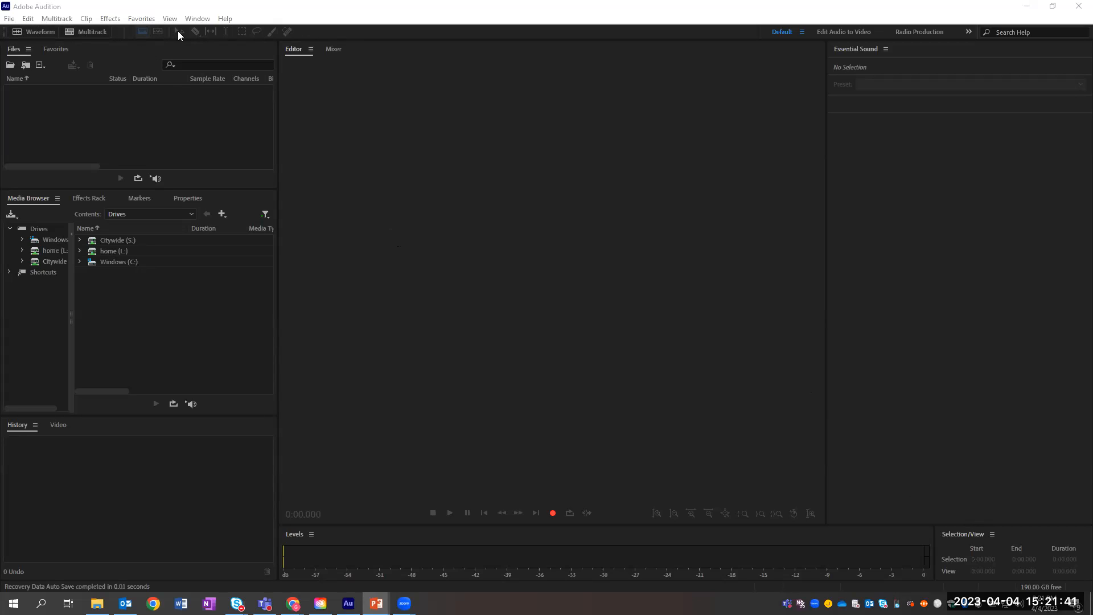
# Step: Bring Audition to the front and switch between the Video/History panels and the Mixer/Editor views
pyautogui.click(176, 31)
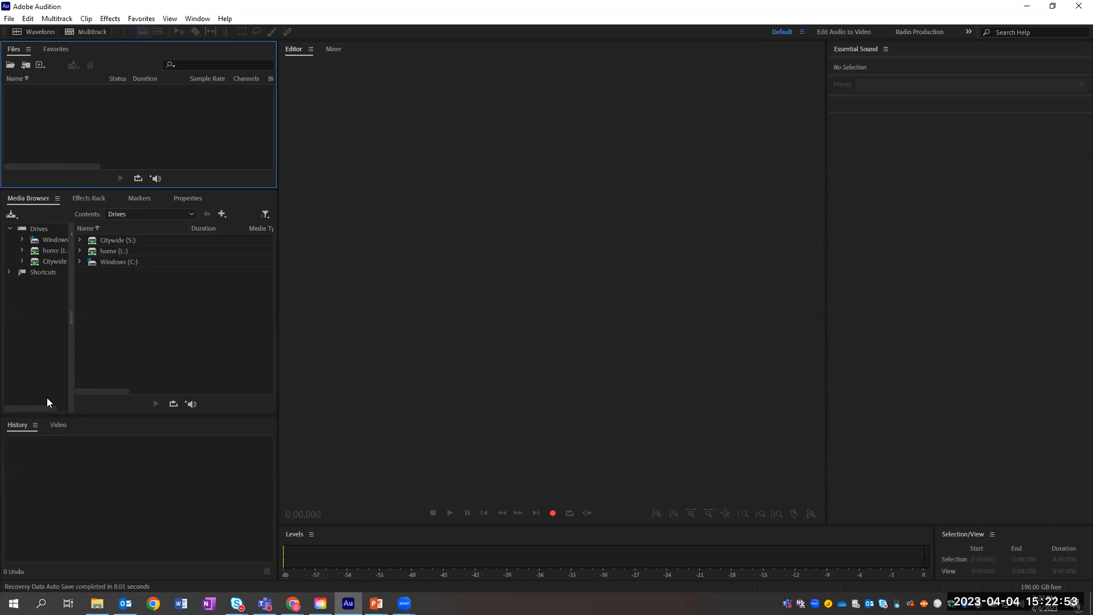
pyautogui.click(61, 426)
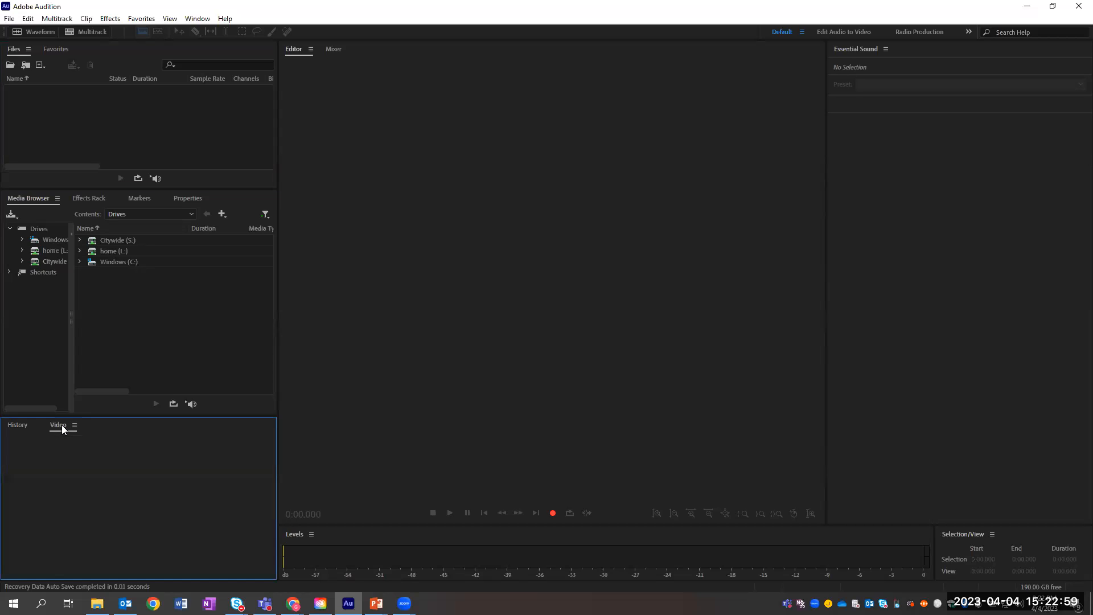
pyautogui.click(23, 425)
pyautogui.click(775, 497)
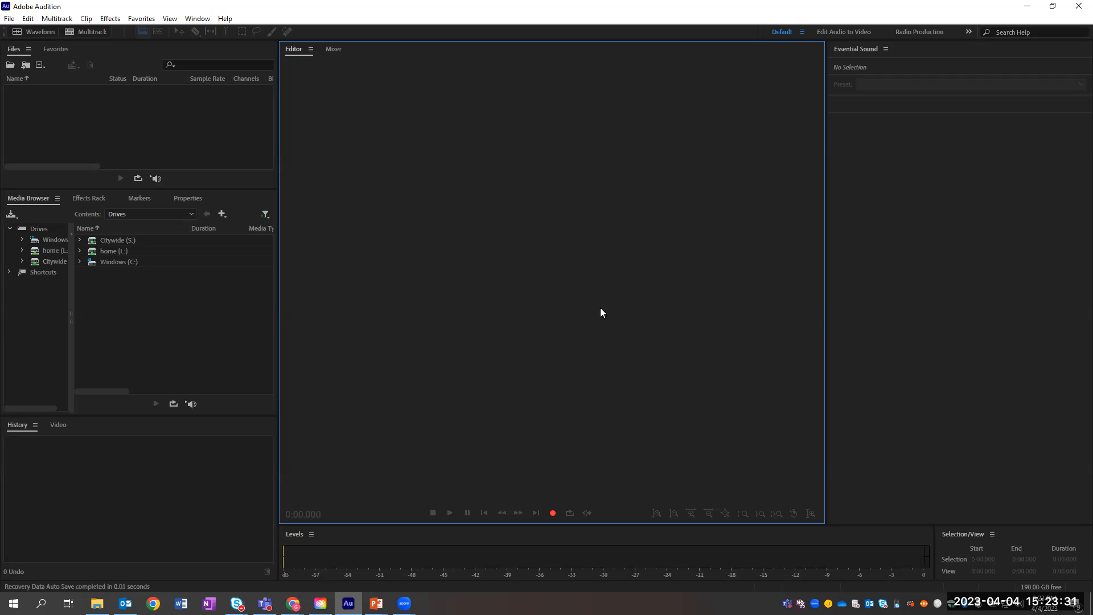
pyautogui.click(331, 50)
pyautogui.click(295, 50)
# Step: Start opening an existing audio file from the File menu, then close the browser without opening anything
pyautogui.click(10, 19)
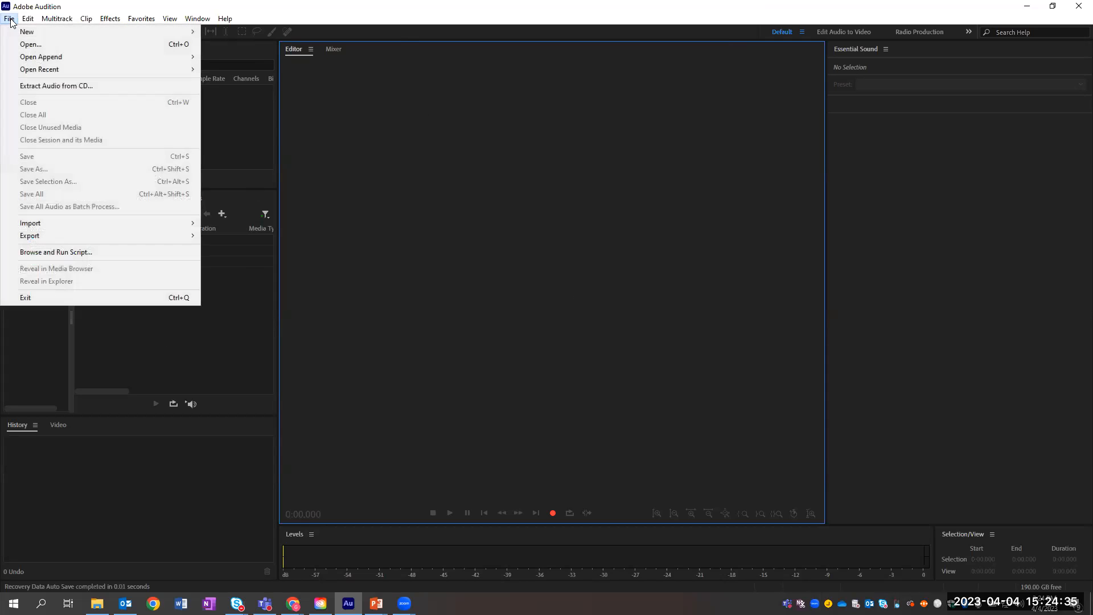
pyautogui.click(33, 44)
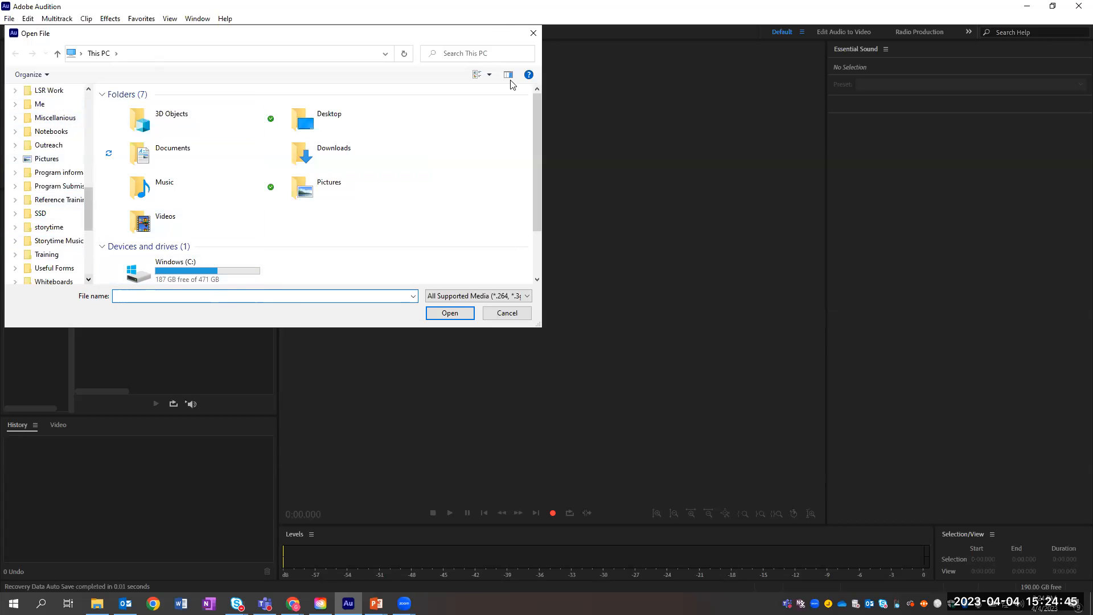
pyautogui.click(533, 32)
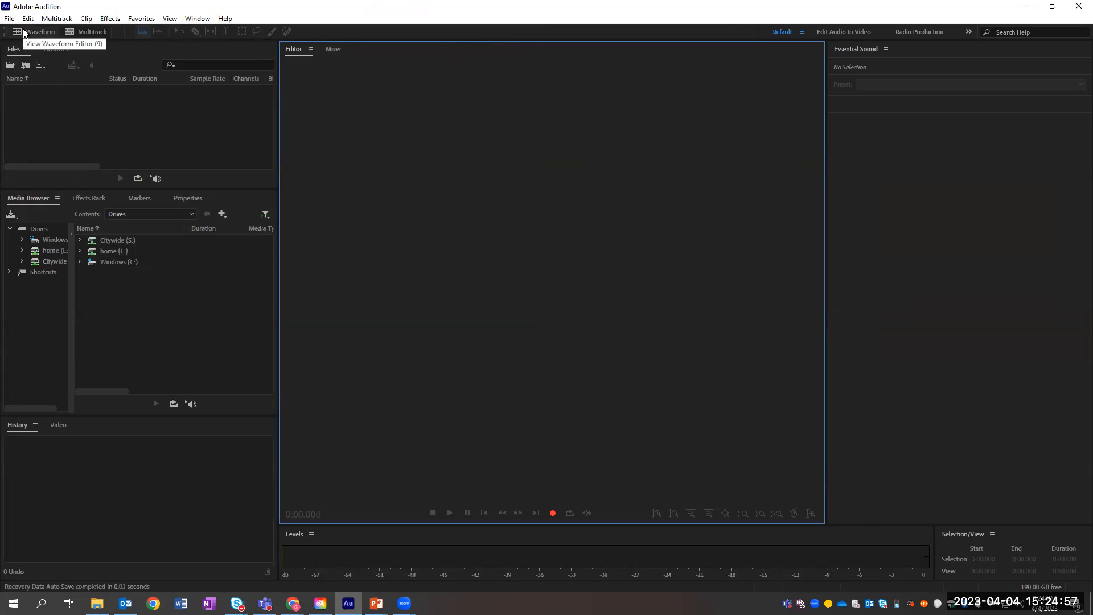
# Step: Show the File > New submenu with its Multitrack Session, Audio File and CD Layout options
pyautogui.click(7, 19)
pyautogui.moveTo(33, 33)
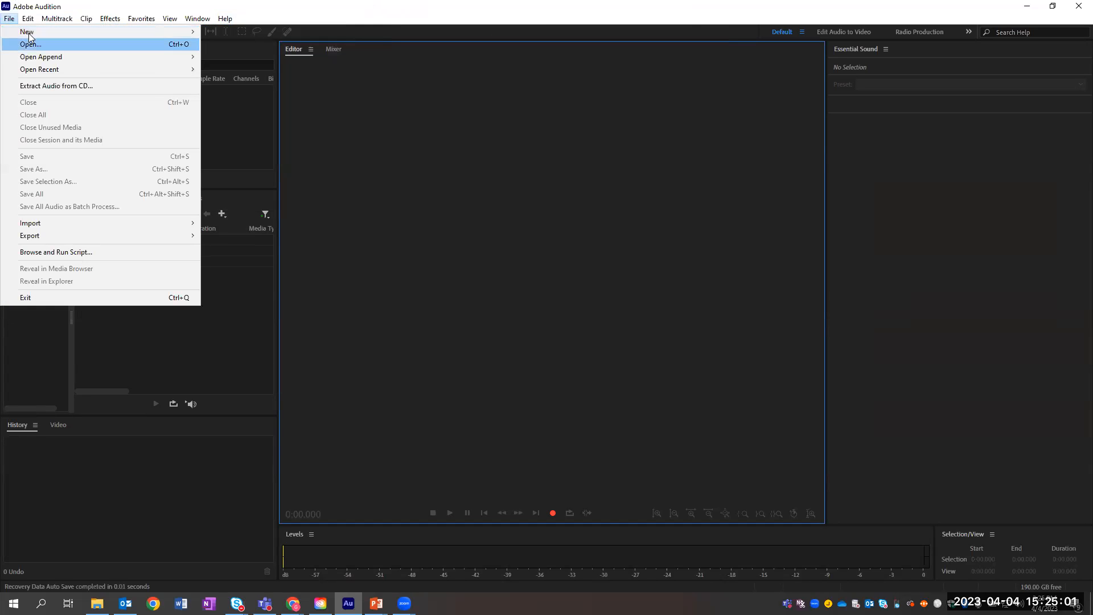
pyautogui.moveTo(127, 32)
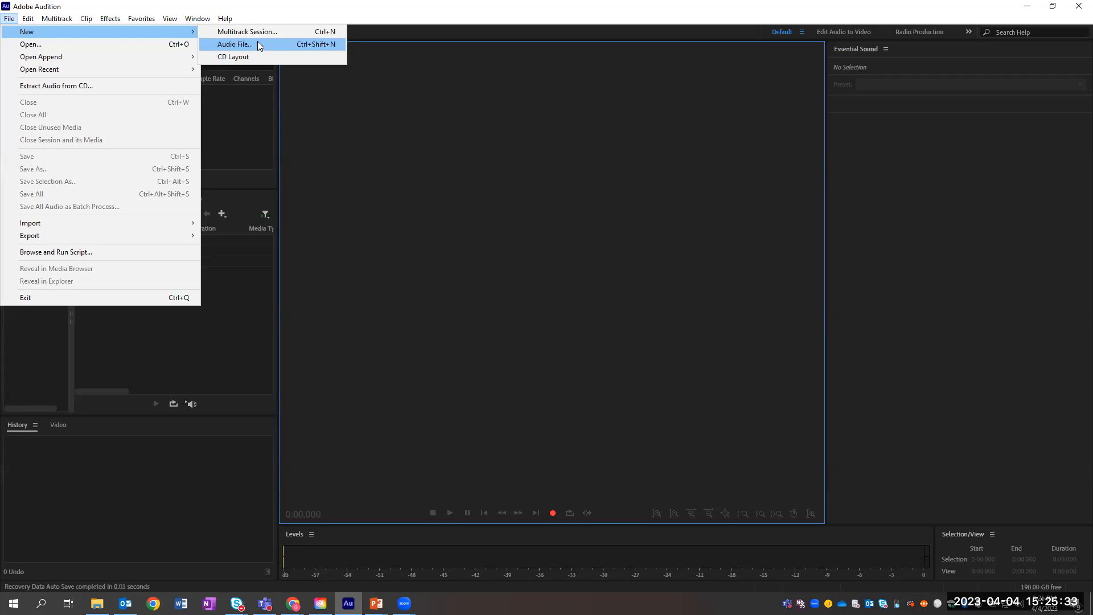
# Step: Create a blank stereo audio file named 'New Audio File' at a 44100 Hz sample rate
pyautogui.click(258, 44)
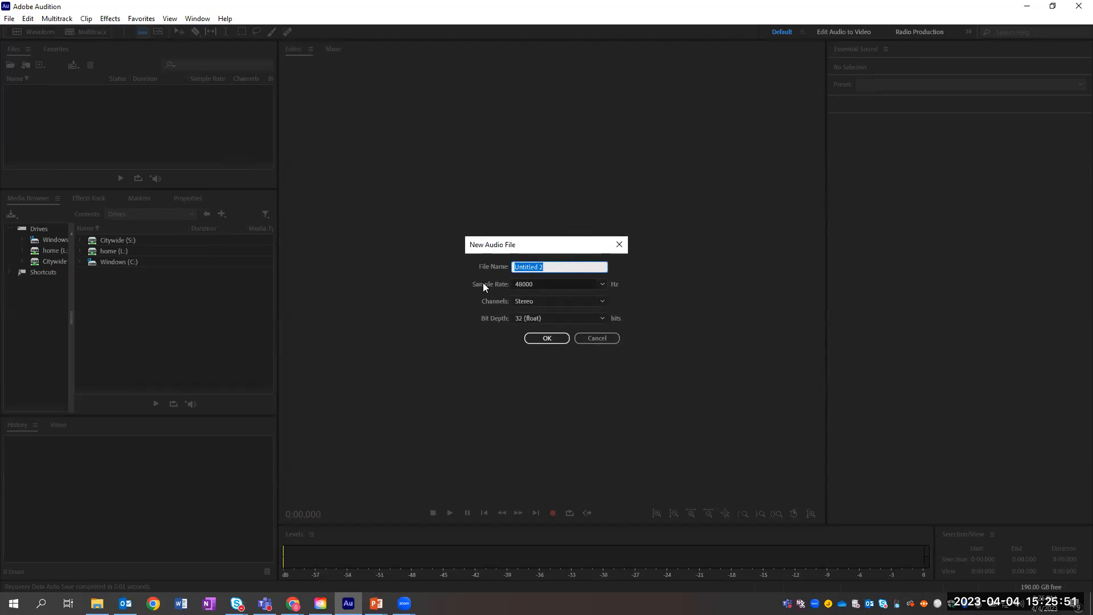
pyautogui.write('New Audio File')
pyautogui.click(603, 286)
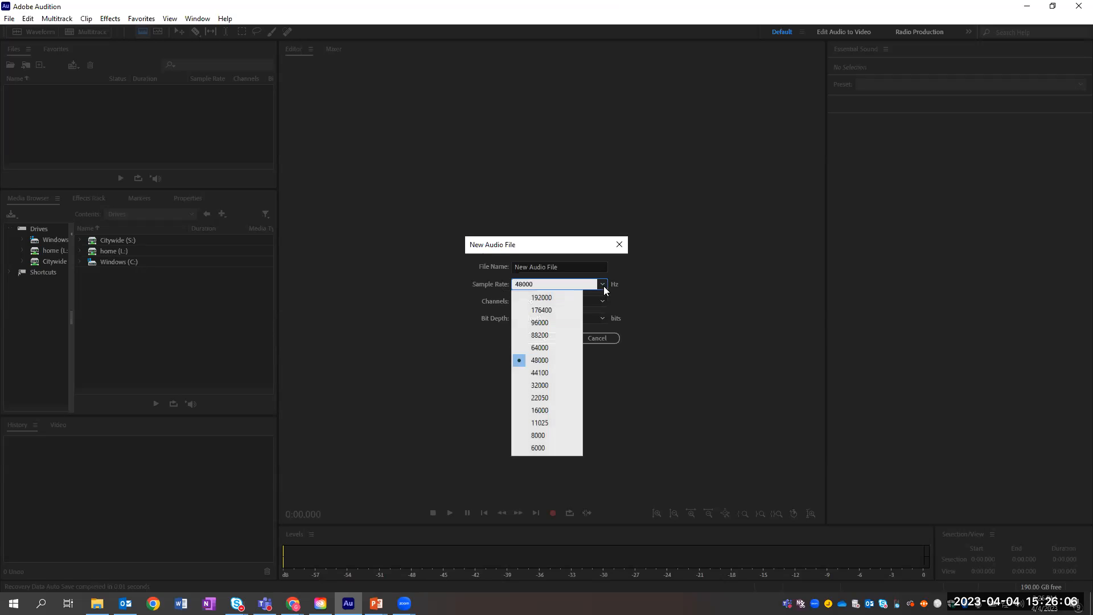
pyautogui.click(541, 374)
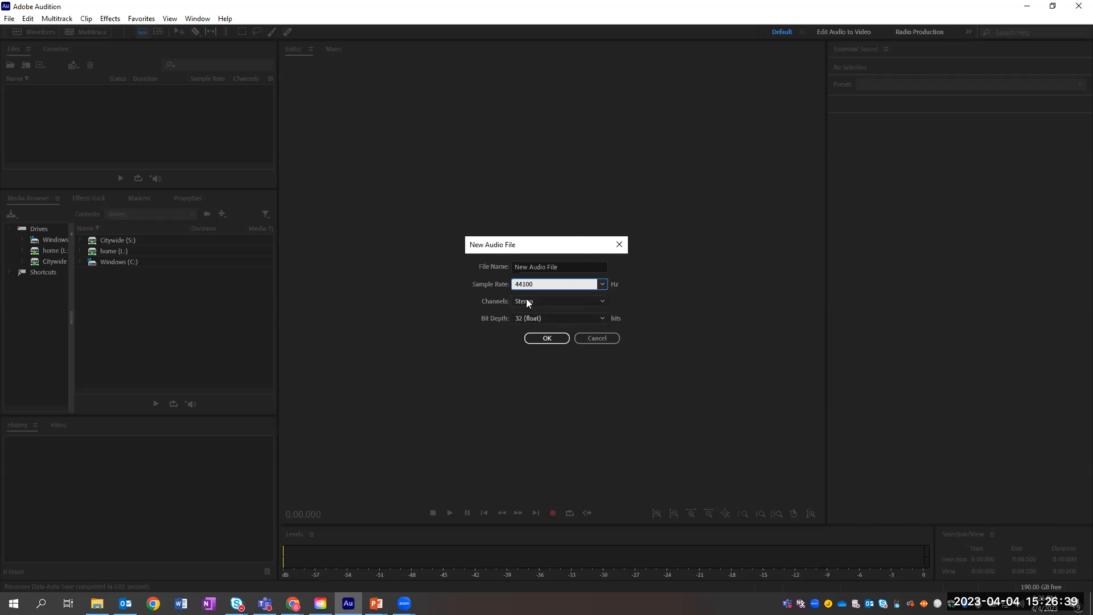
pyautogui.click(558, 302)
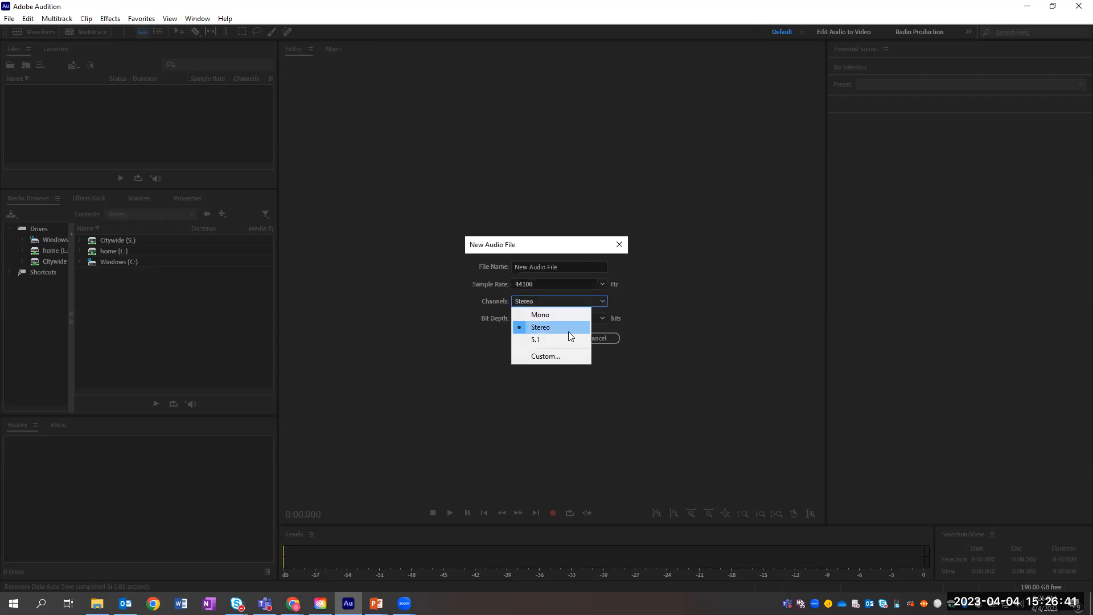
pyautogui.click(560, 328)
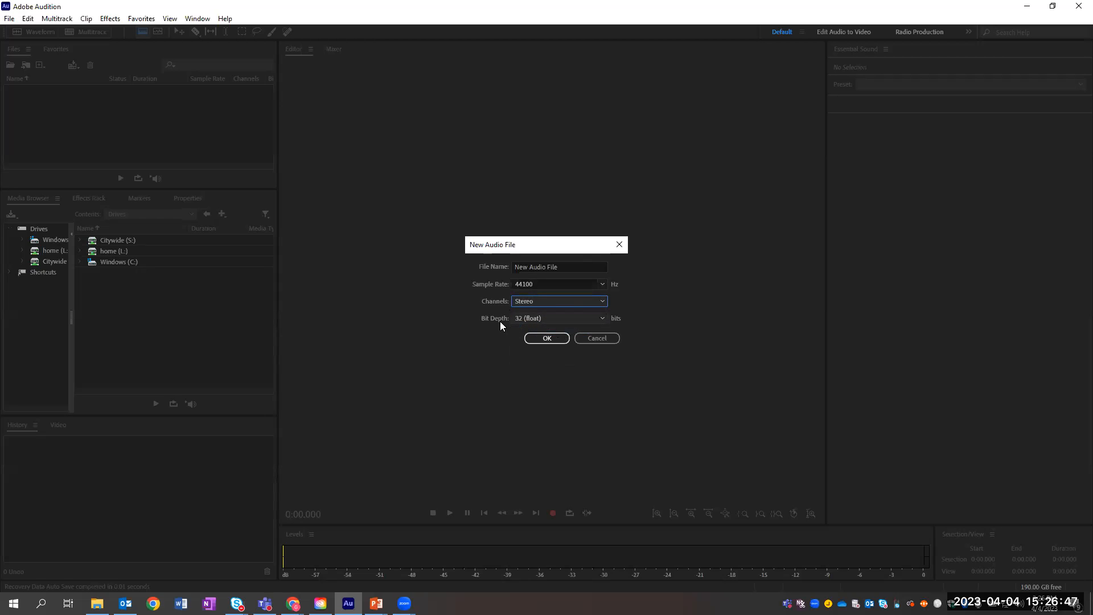
pyautogui.click(552, 340)
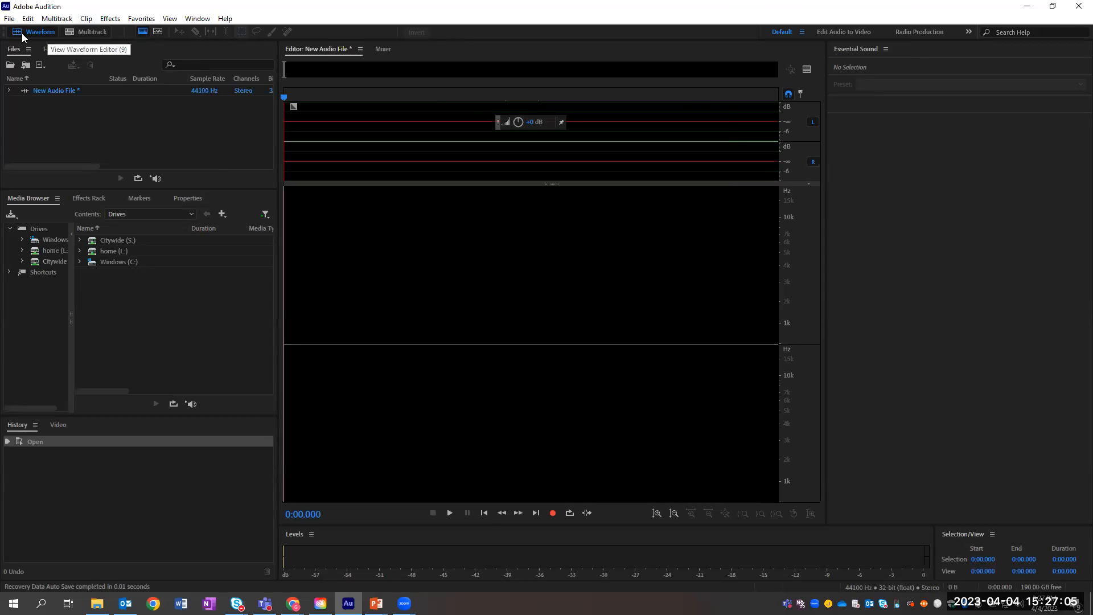
# Step: Create a multitrack session named 'New Multitrack Session' based on the Podcast template
pyautogui.click(88, 35)
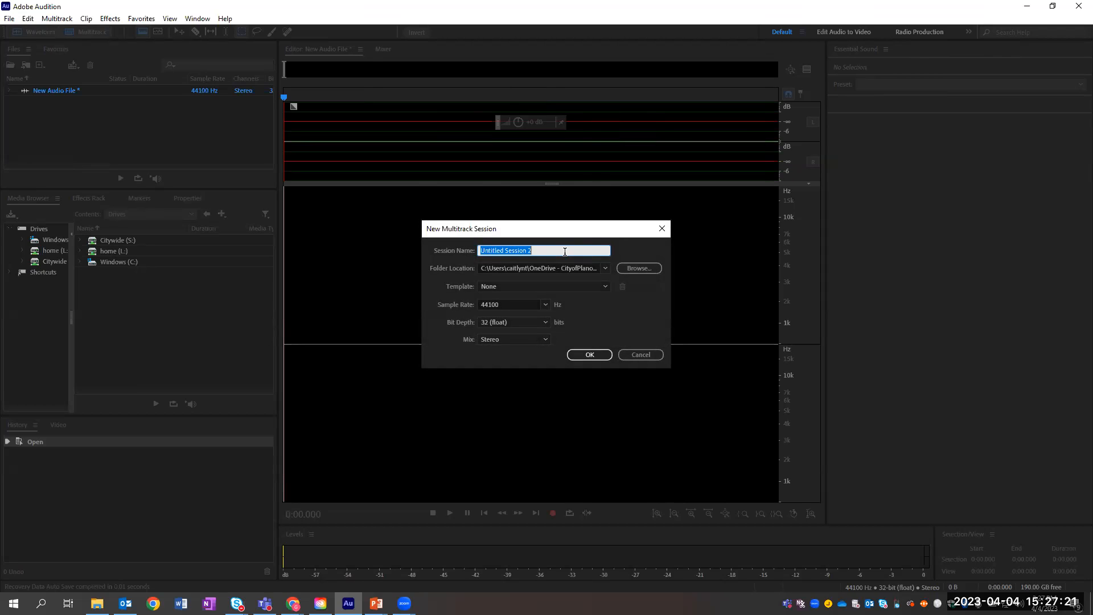
pyautogui.write('c')
pyautogui.press('BackSpace')
pyautogui.write('New Multitrack Session')
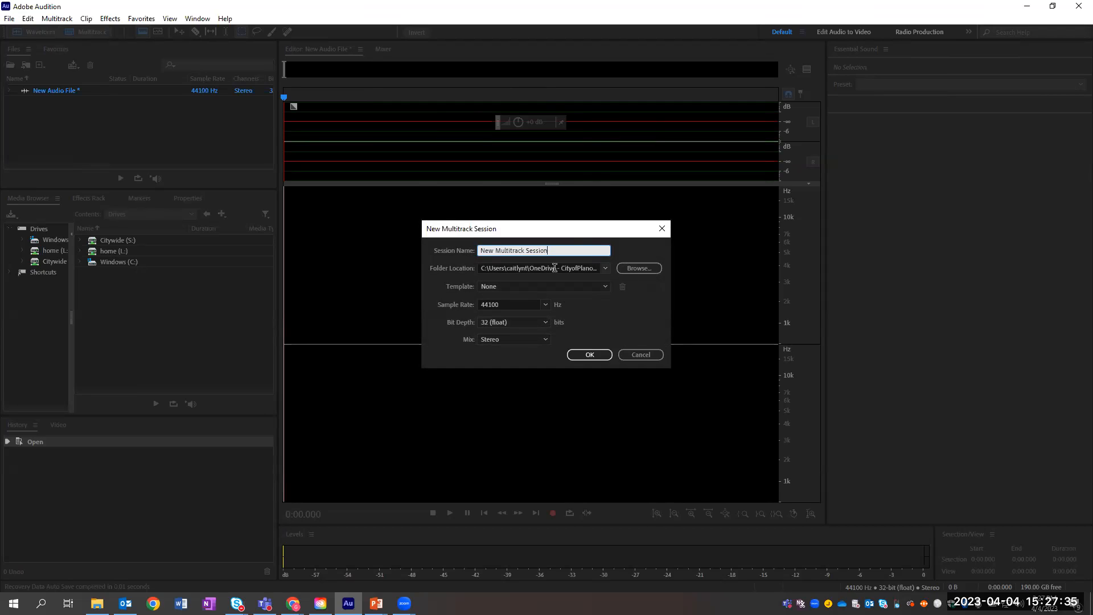
pyautogui.click(529, 291)
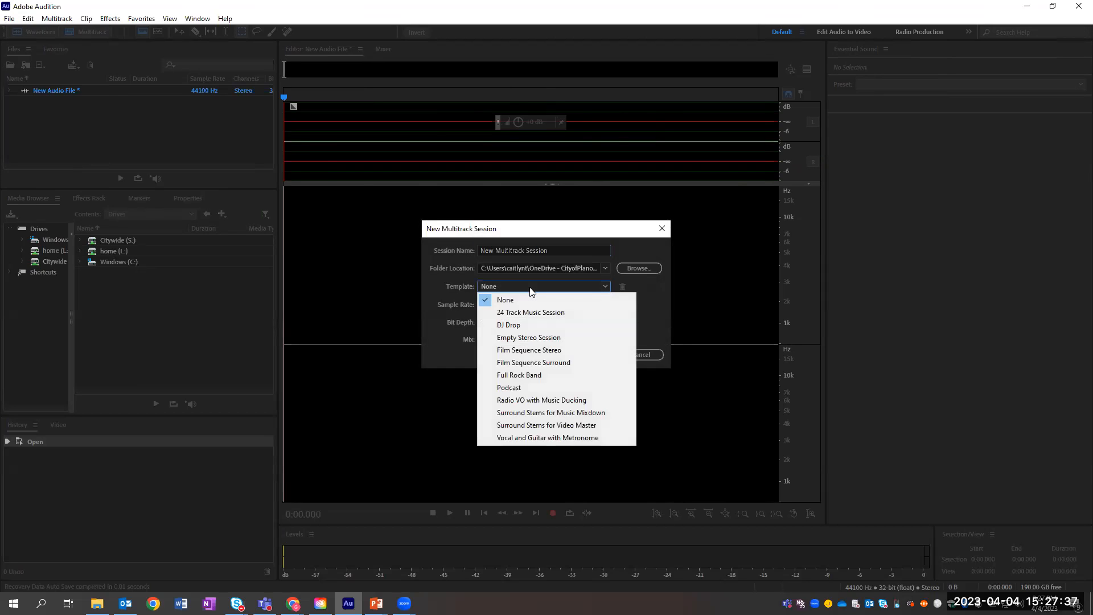
pyautogui.click(518, 389)
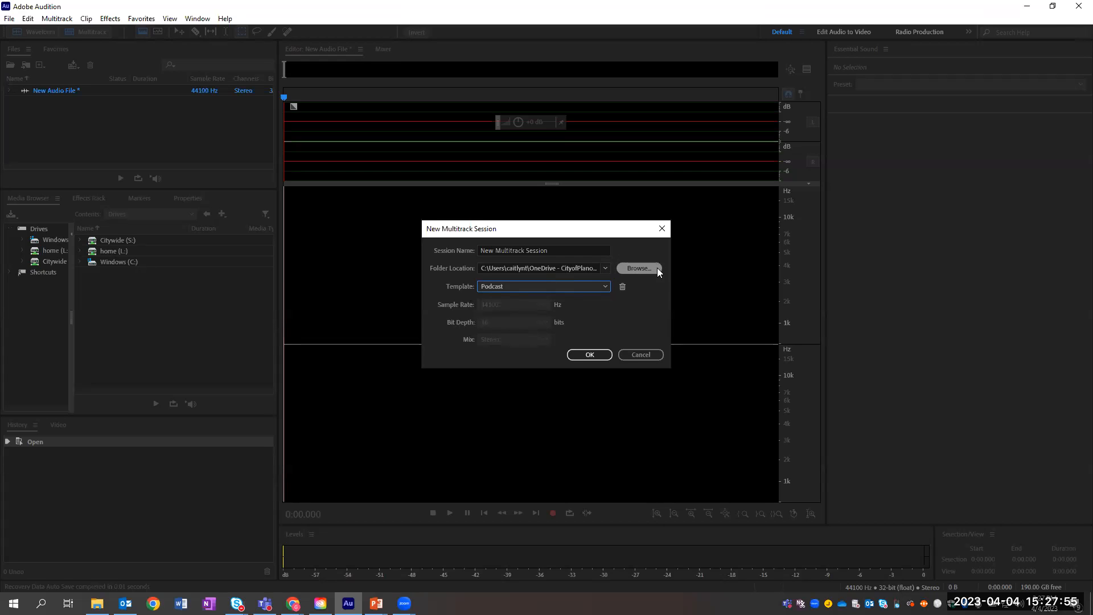
pyautogui.click(588, 356)
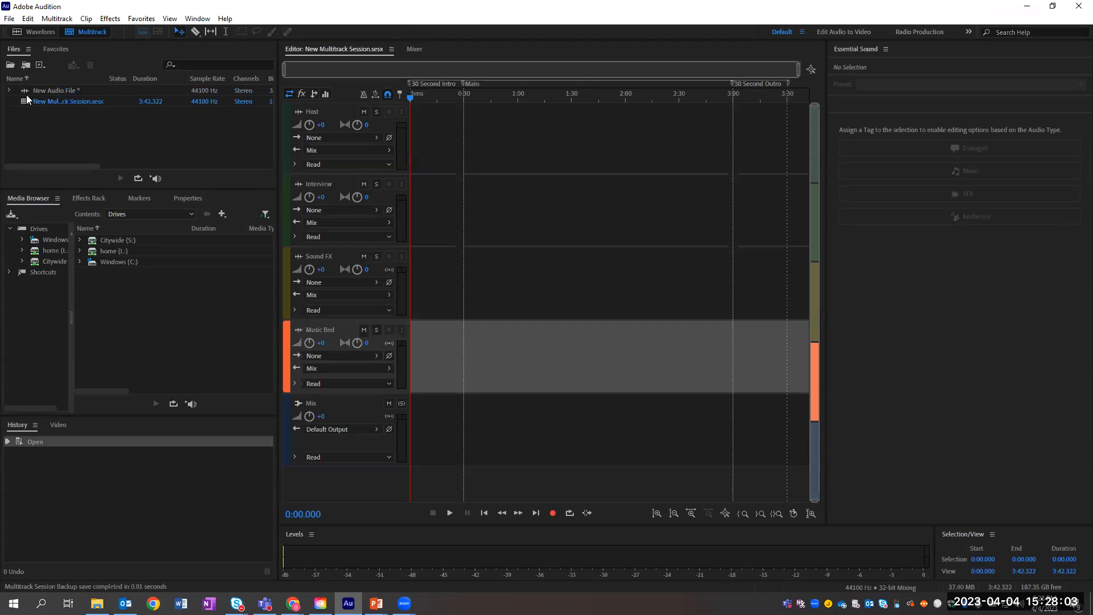
pyautogui.click(61, 88)
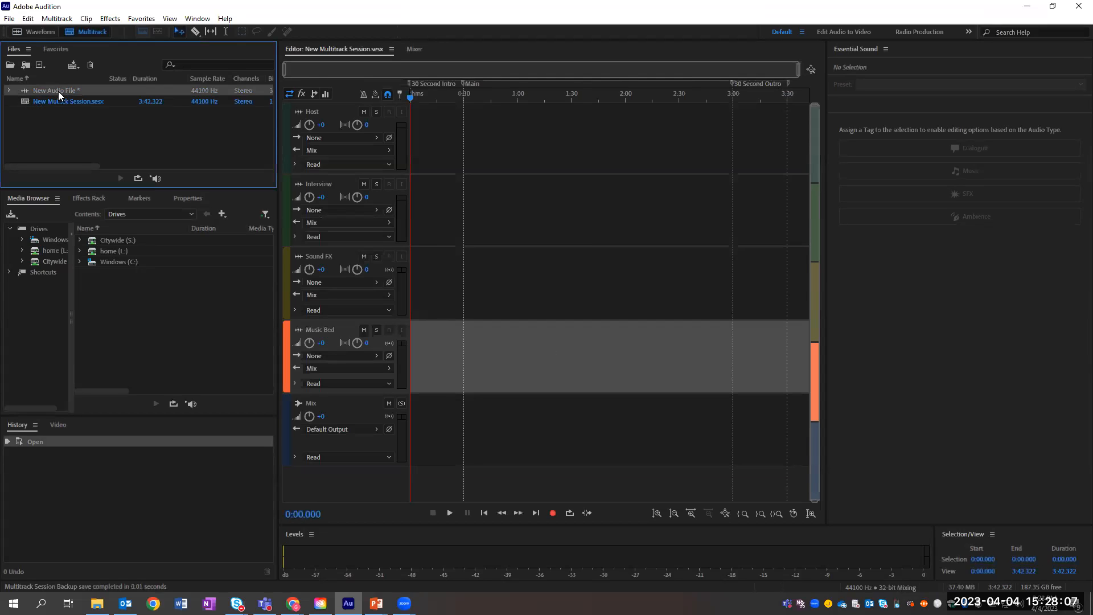
pyautogui.doubleClick(59, 90)
pyautogui.doubleClick(57, 102)
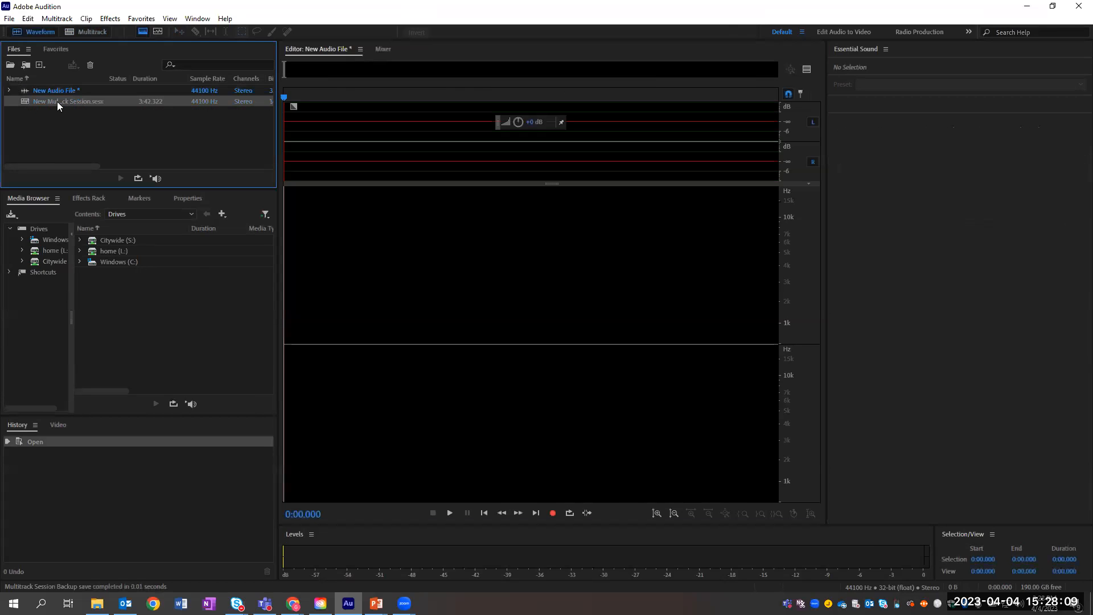
pyautogui.doubleClick(57, 92)
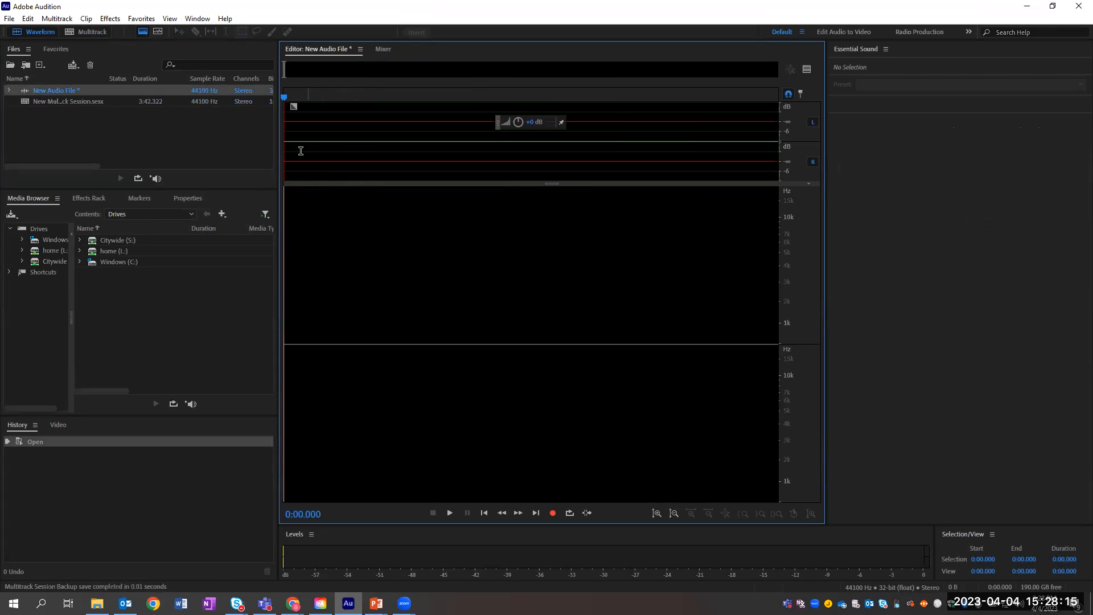
pyautogui.doubleClick(46, 100)
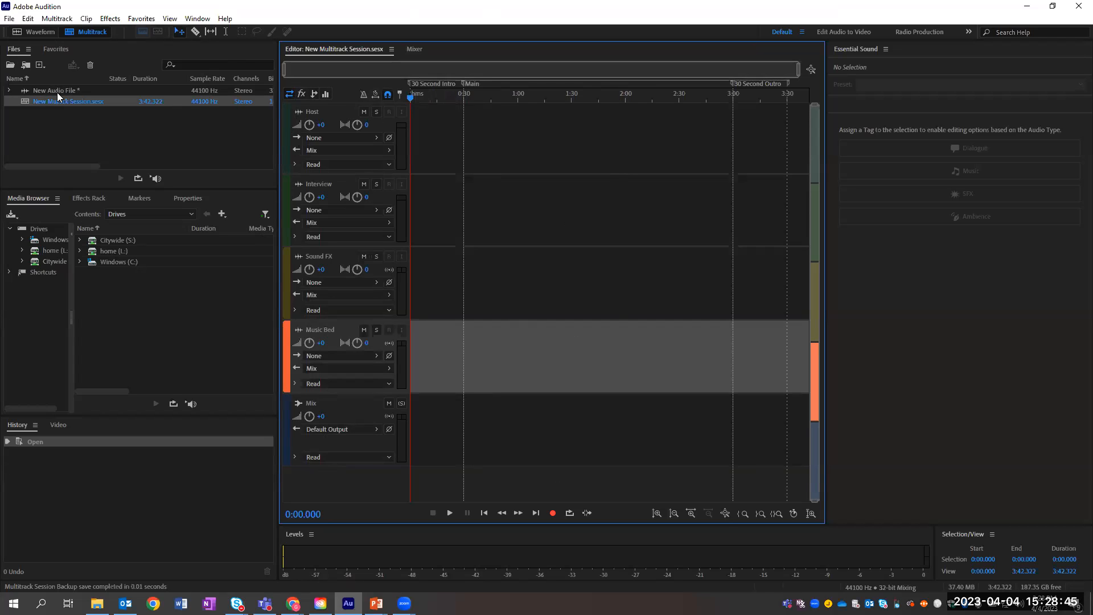
# Step: Drag New Audio File toward the Host track, then open it in the Waveform editor instead
pyautogui.moveTo(45, 89); pyautogui.dragTo(65, 122)
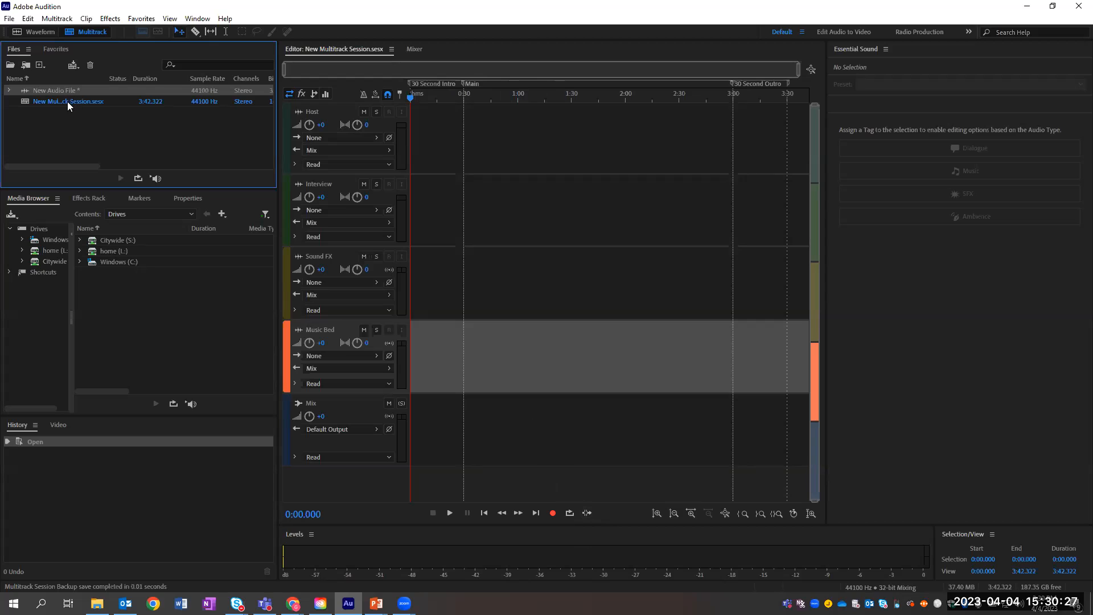
pyautogui.doubleClick(56, 91)
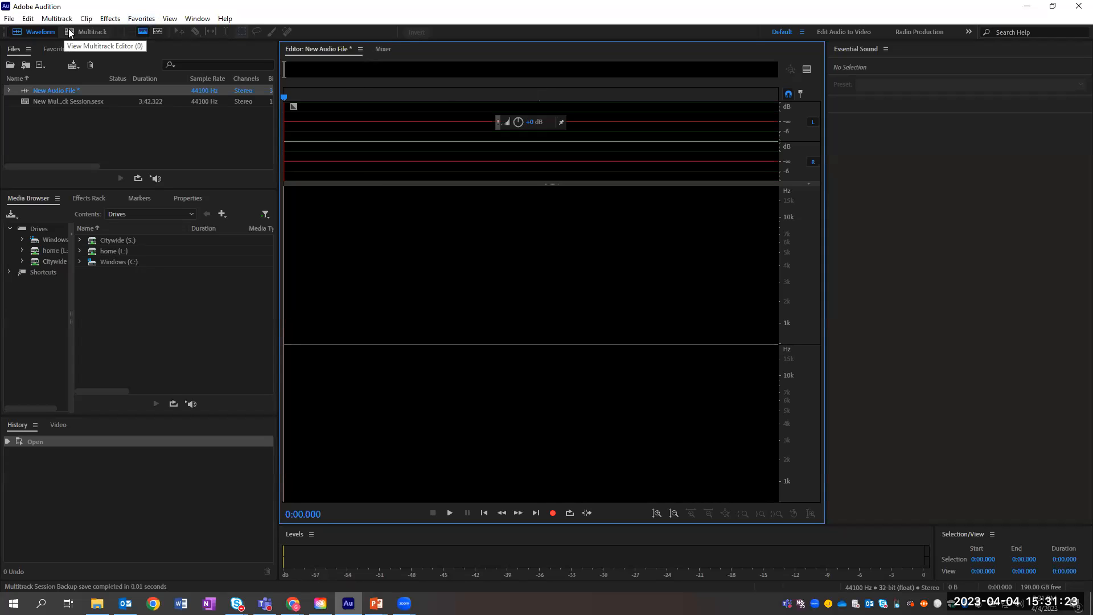
pyautogui.click(8, 19)
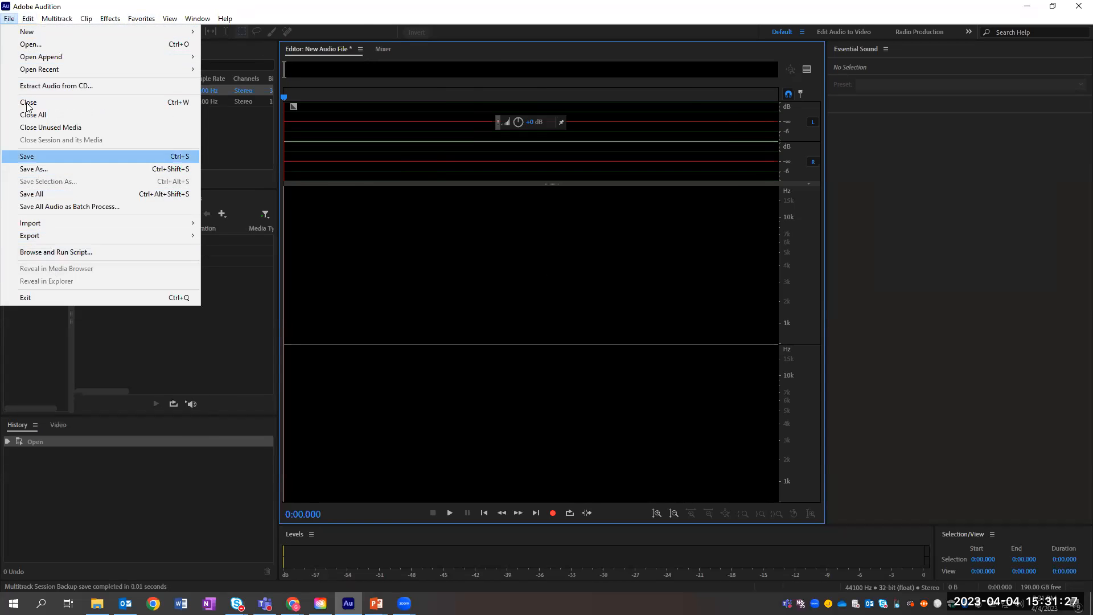
pyautogui.moveTo(31, 20)
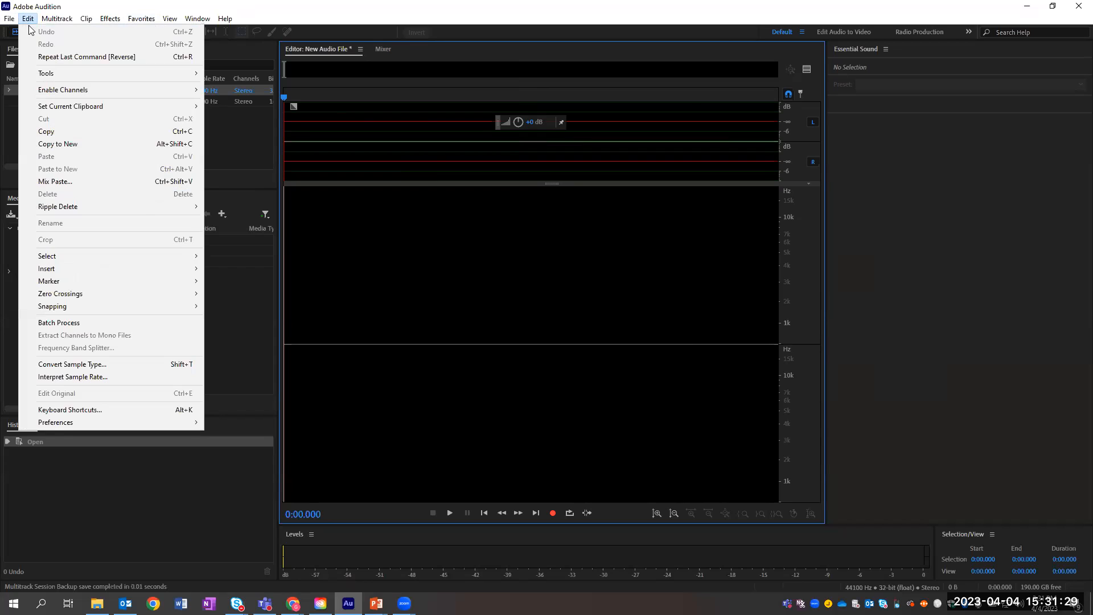
pyautogui.moveTo(81, 425)
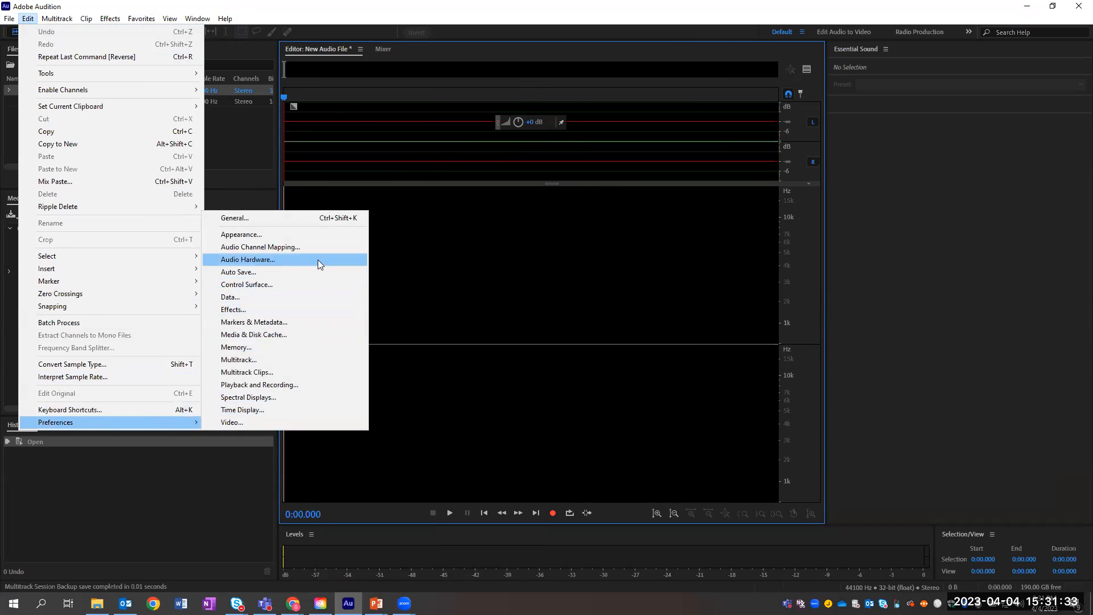
pyautogui.click(267, 263)
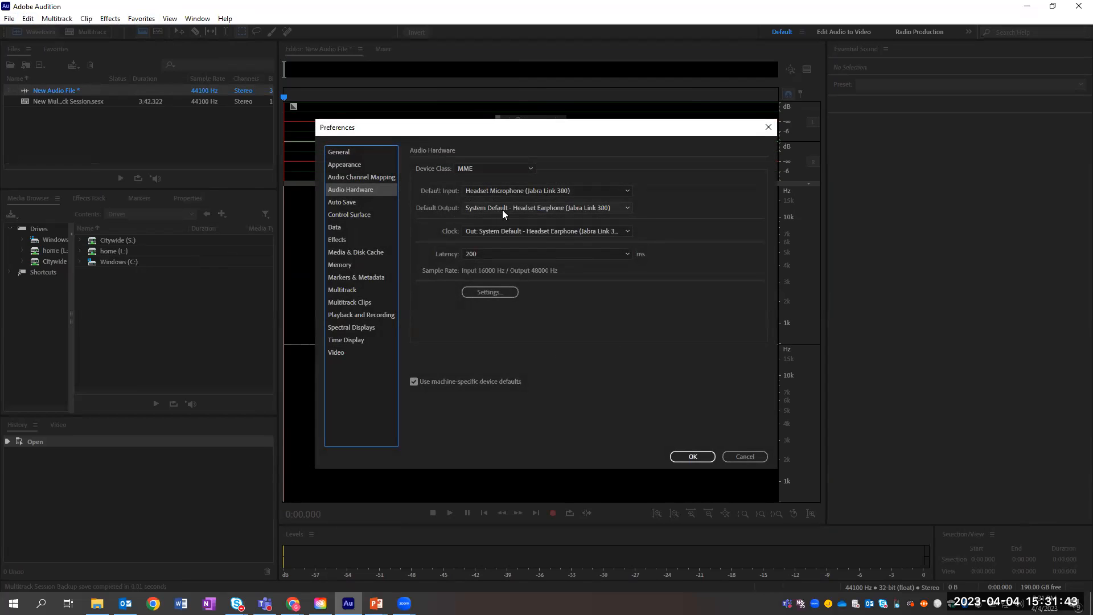
pyautogui.click(698, 459)
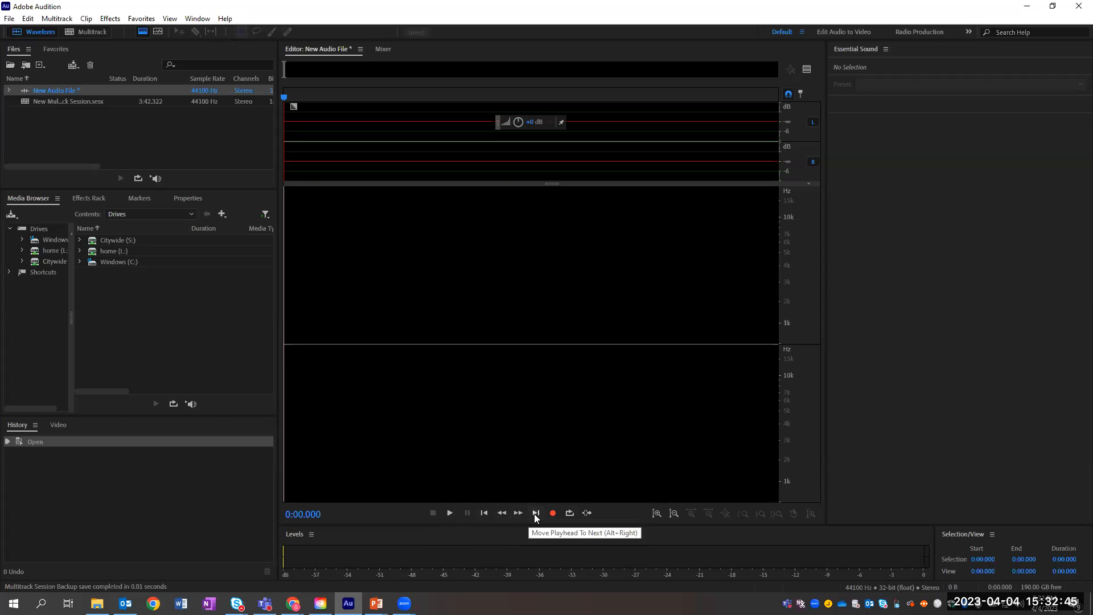
# Step: Record speech into New Audio File, pausing once and stopping at 0:18.045
pyautogui.click(553, 514)
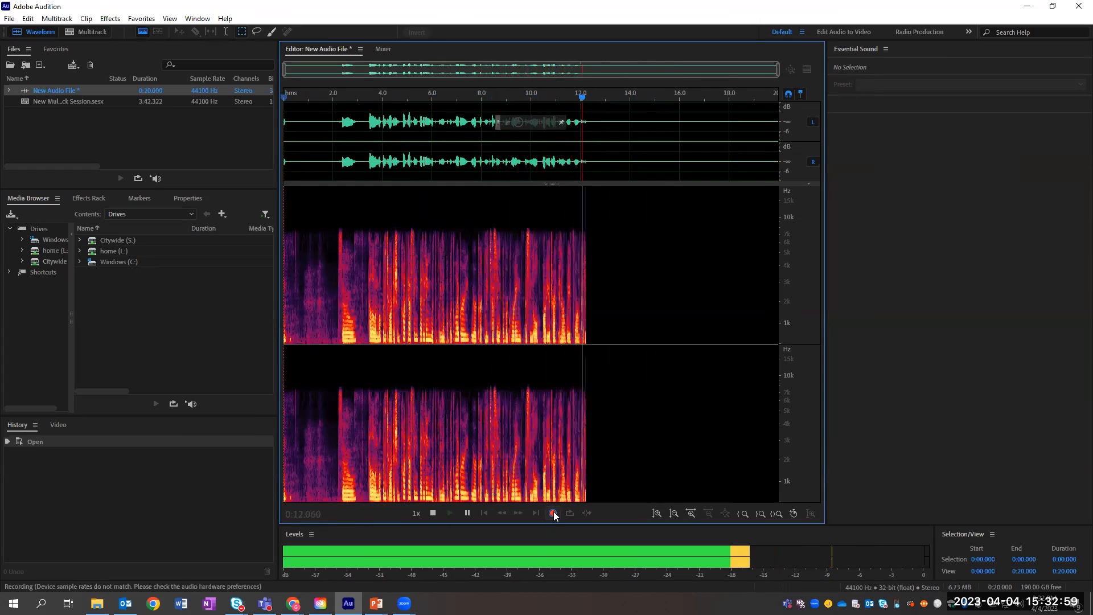
pyautogui.click(467, 514)
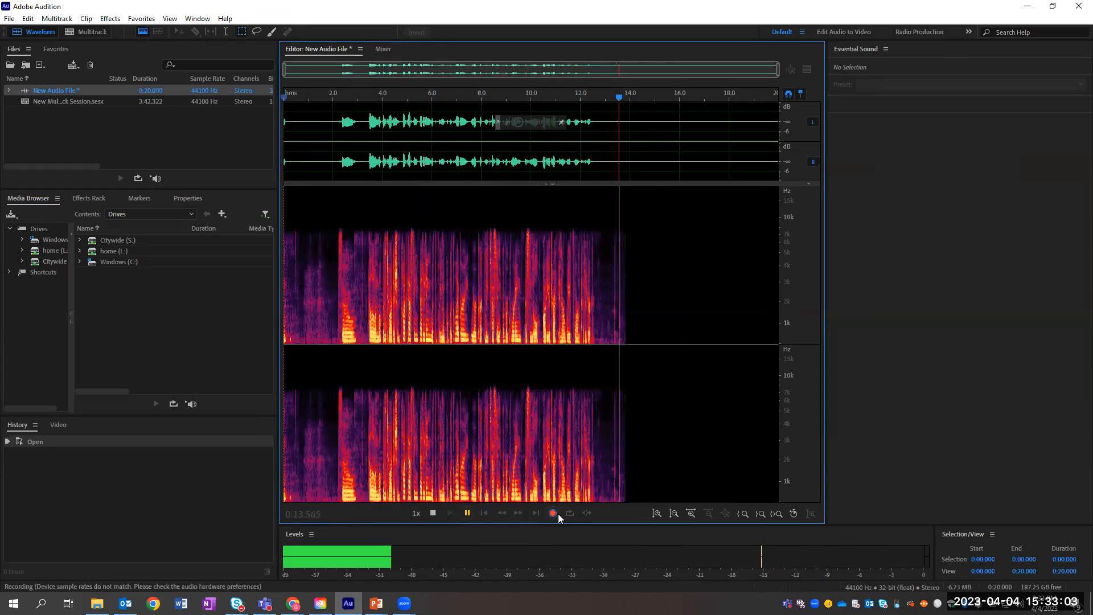
pyautogui.click(467, 514)
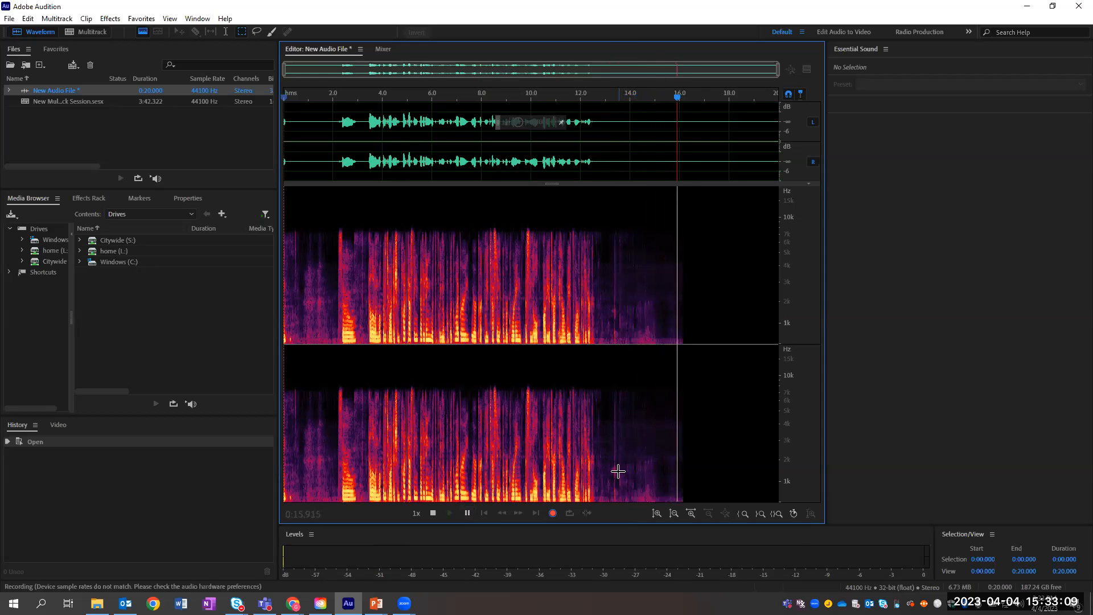
pyautogui.click(432, 513)
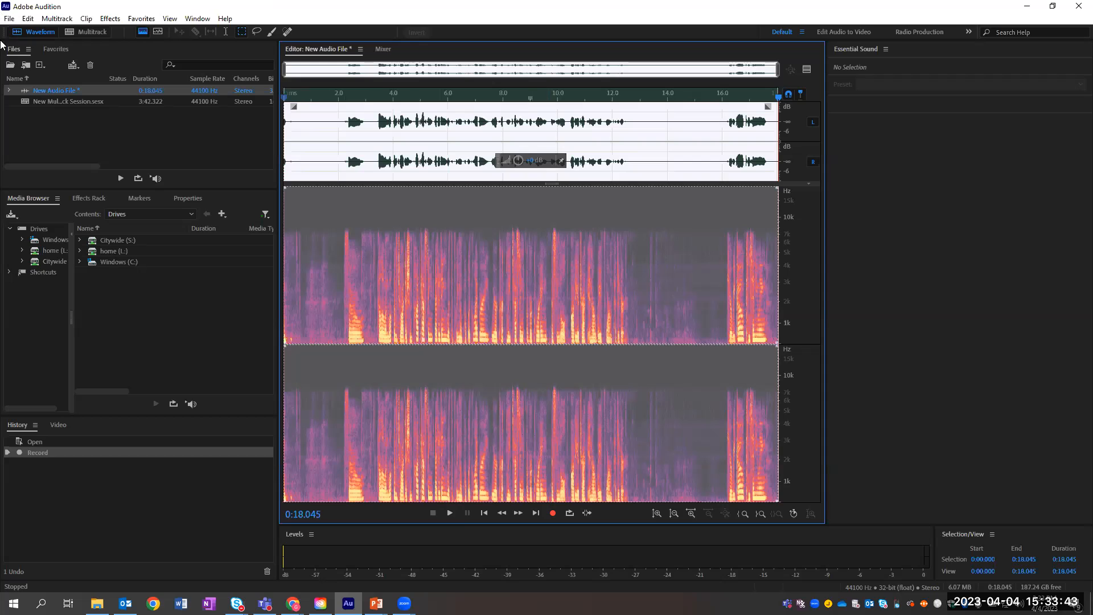
# Step: Save the recording as New Audio File.wav in Wave PCM format, then select the multitrack session file
pyautogui.click(9, 19)
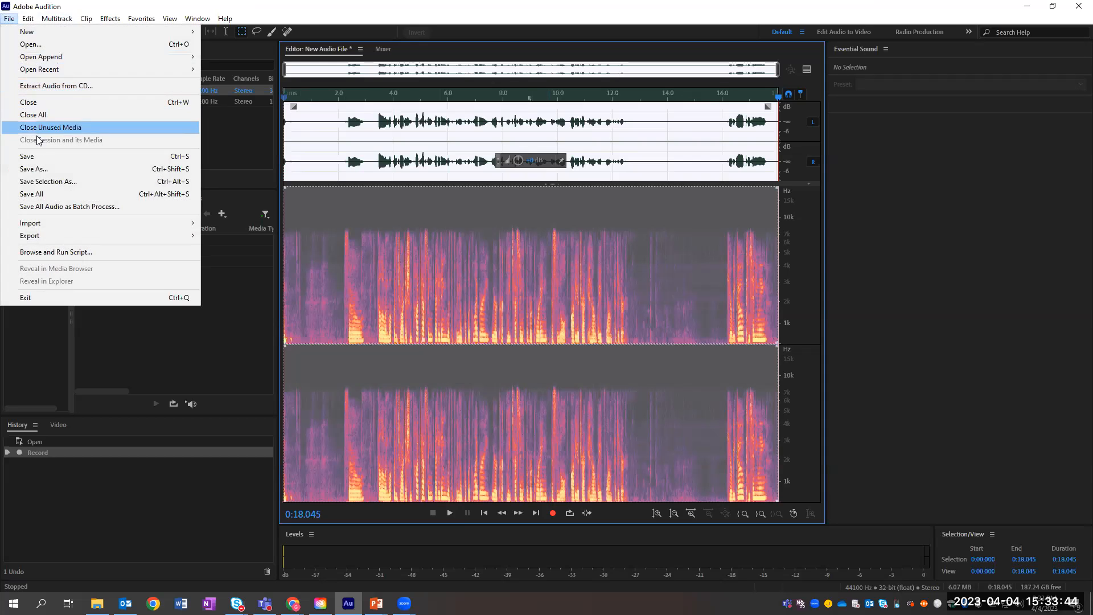
pyautogui.click(39, 169)
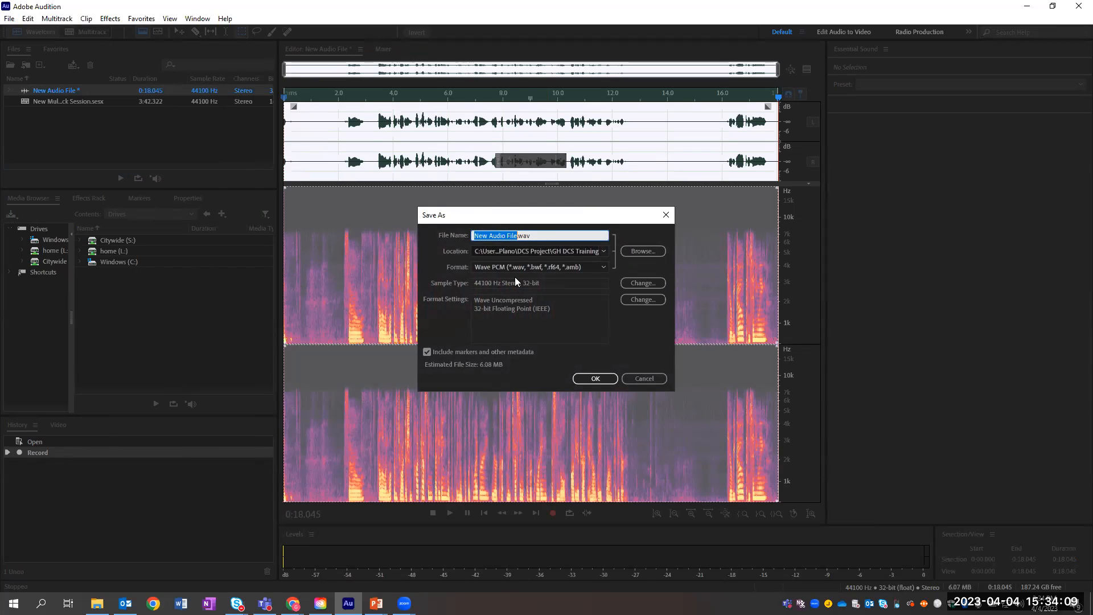
pyautogui.click(556, 266)
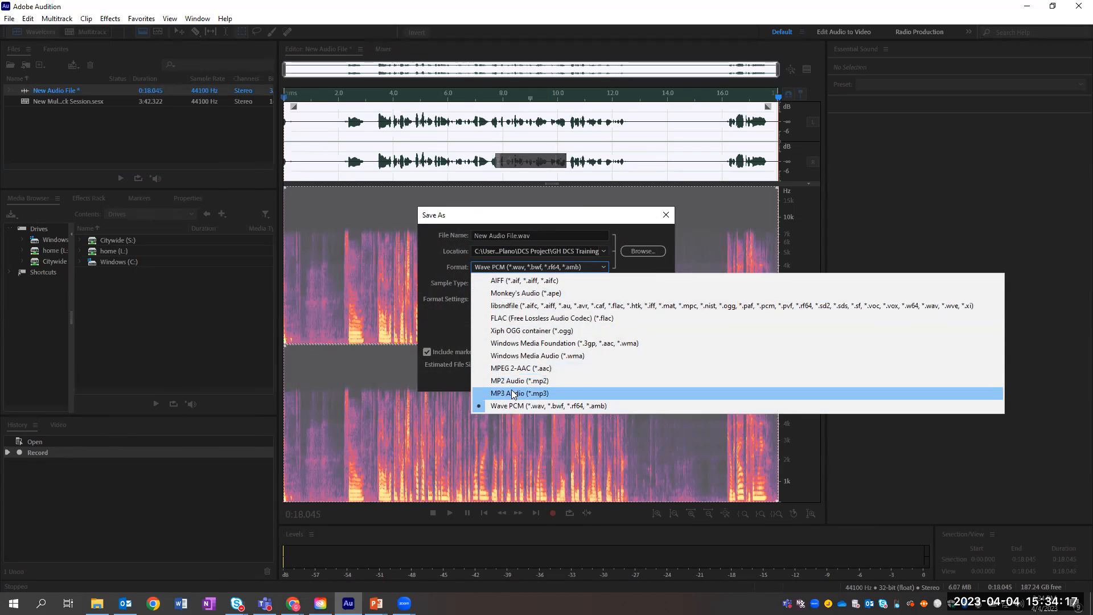
pyautogui.click(615, 237)
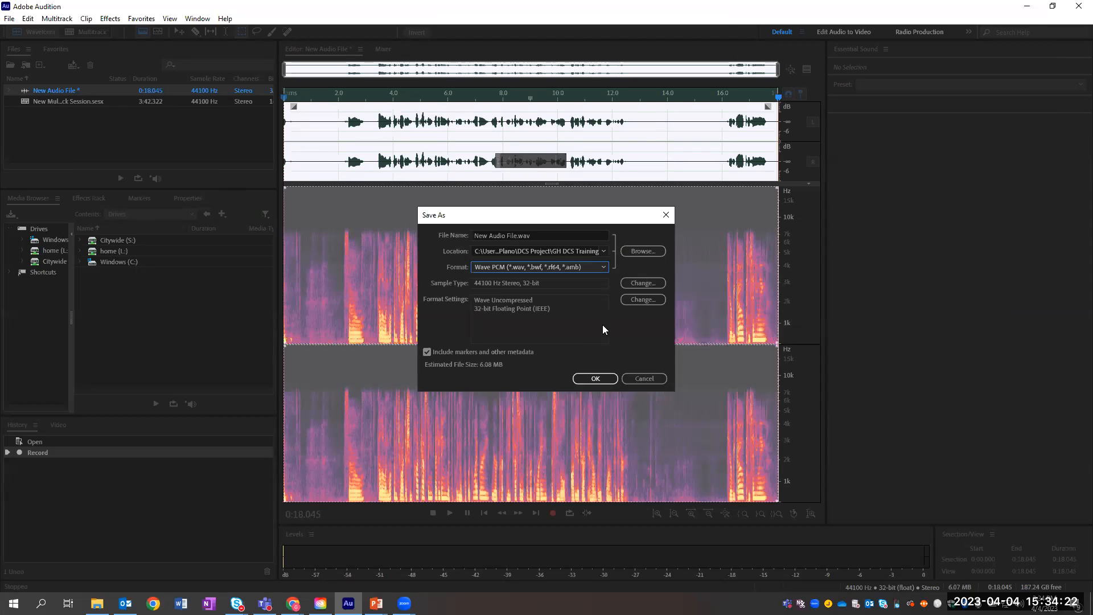
pyautogui.click(595, 379)
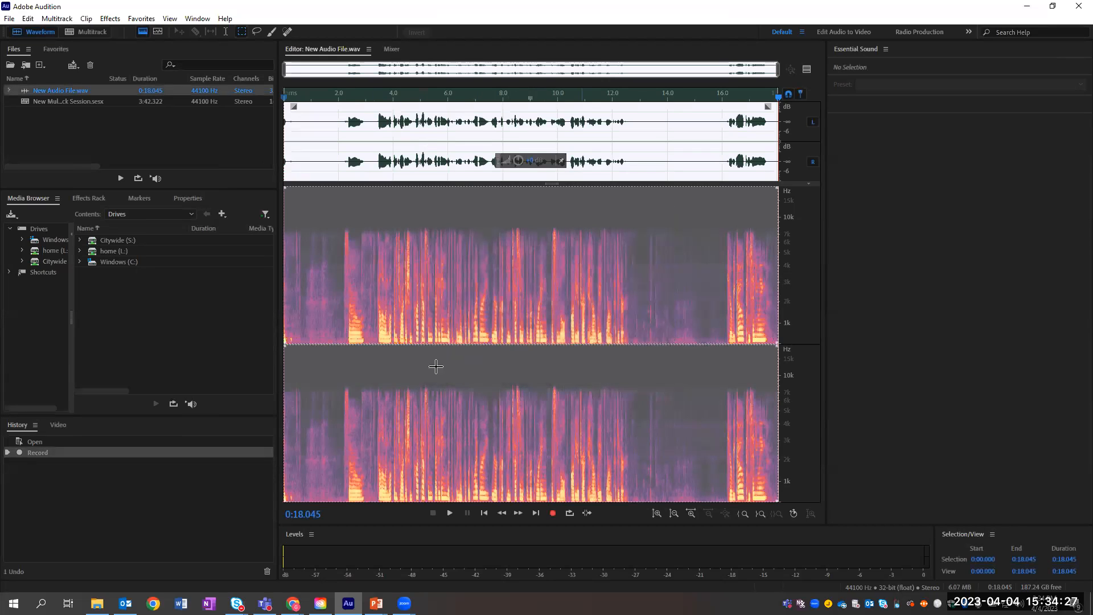
pyautogui.click(413, 353)
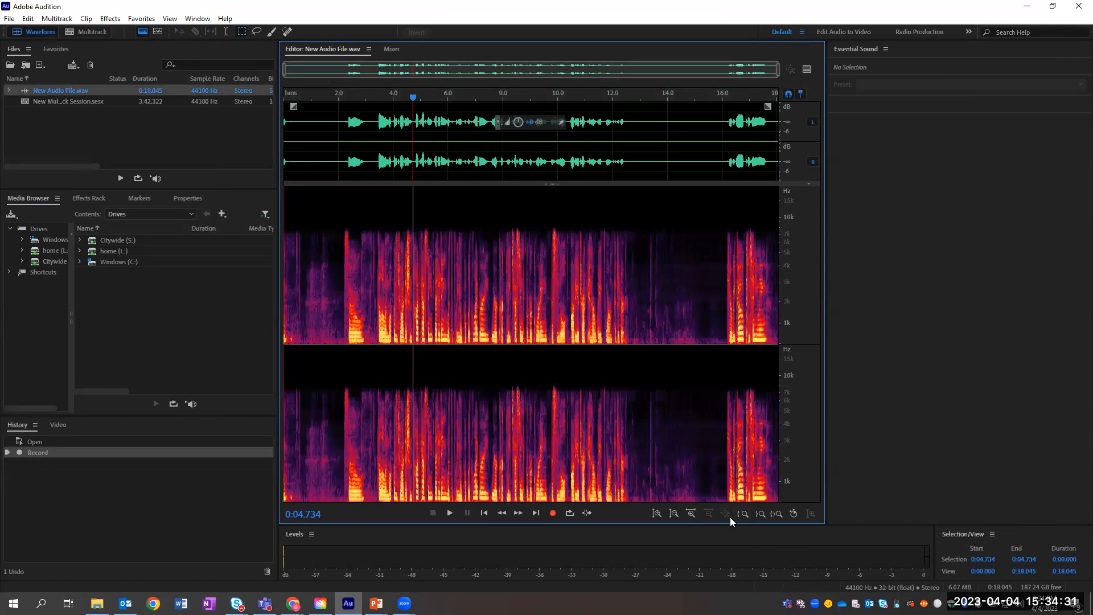
pyautogui.click(76, 100)
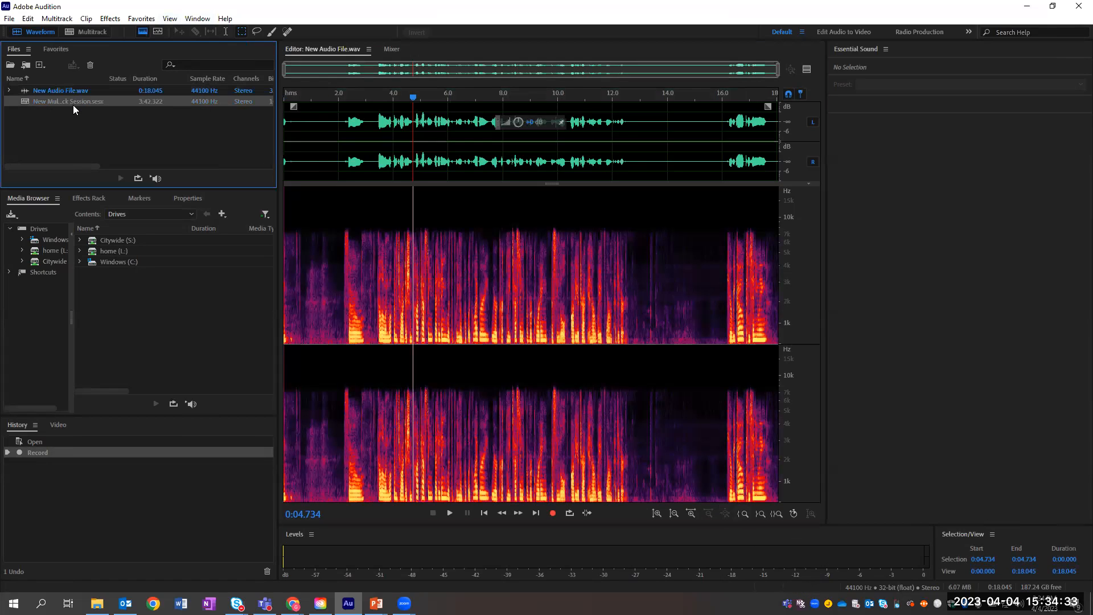
# Step: Open New Multitrack Session.sesx, toggle the Host track's Solo, and check its Read automation mode
pyautogui.doubleClick(72, 102)
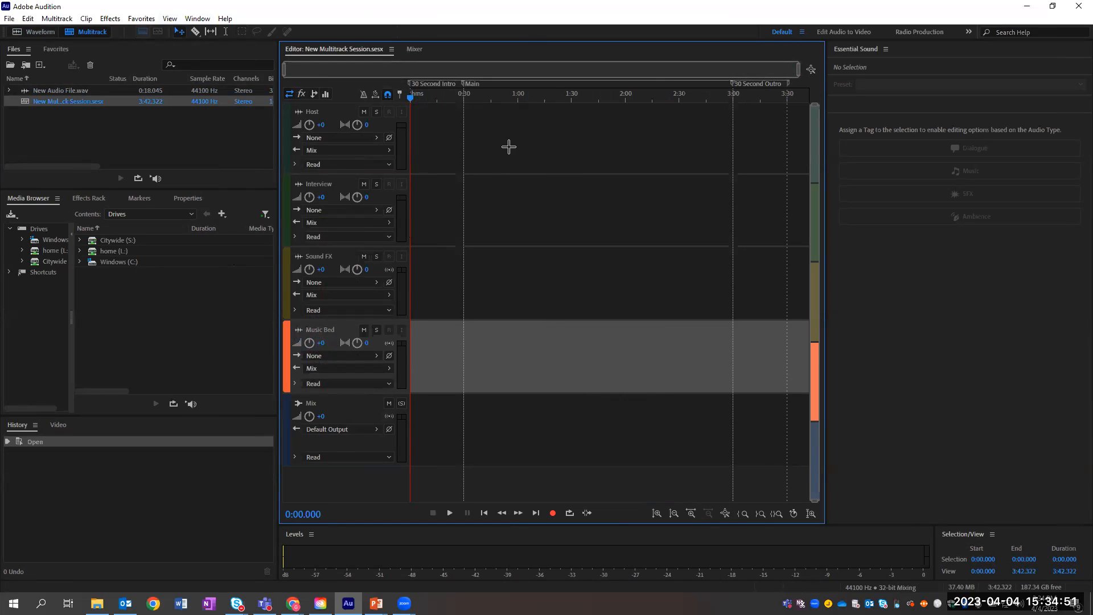
pyautogui.click(376, 112)
pyautogui.click(375, 113)
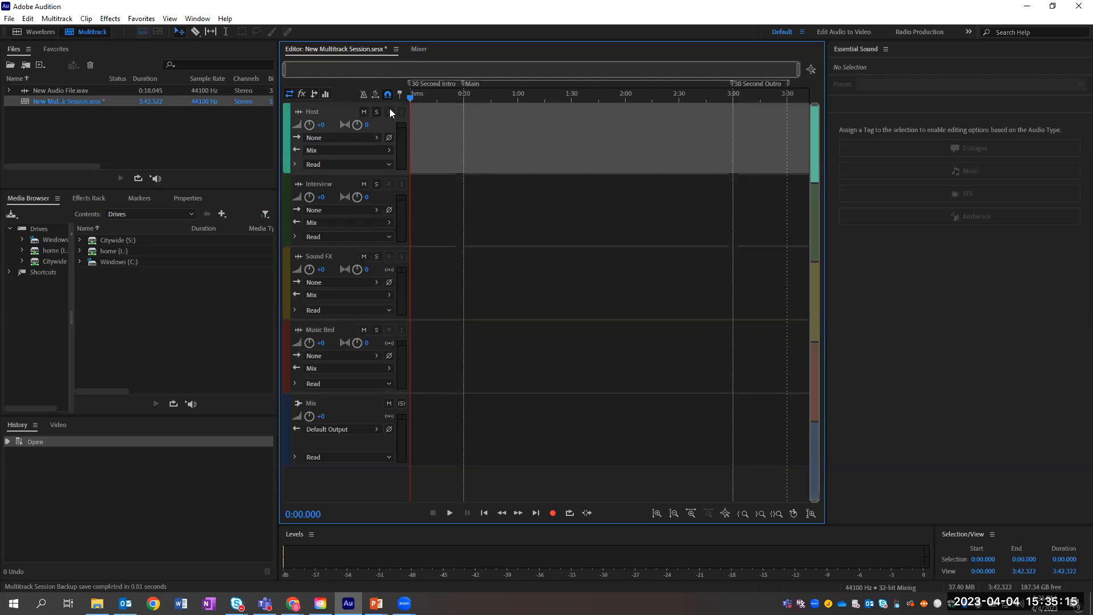
pyautogui.click(358, 168)
pyautogui.click(357, 168)
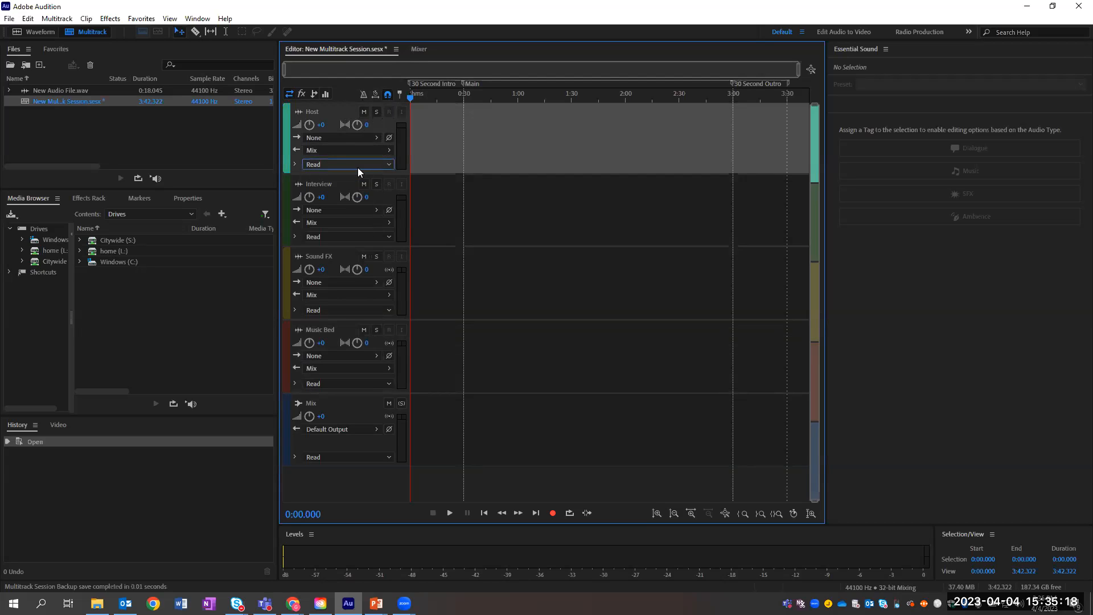
# Step: Set the Host track's Input and Output both to Stereo > Default
pyautogui.click(337, 137)
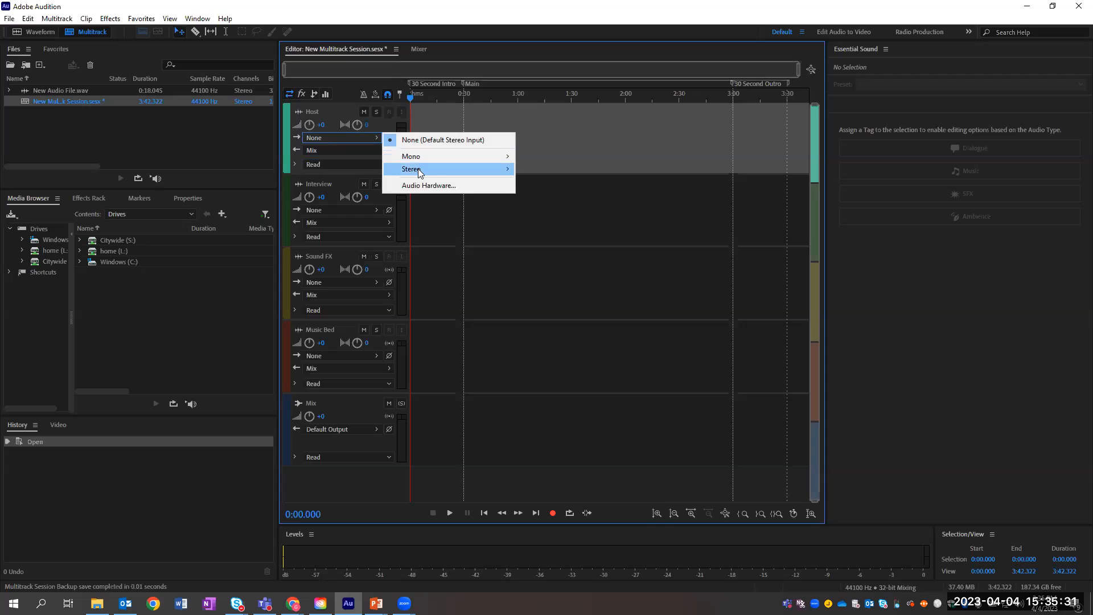
pyautogui.moveTo(461, 169)
pyautogui.click(544, 169)
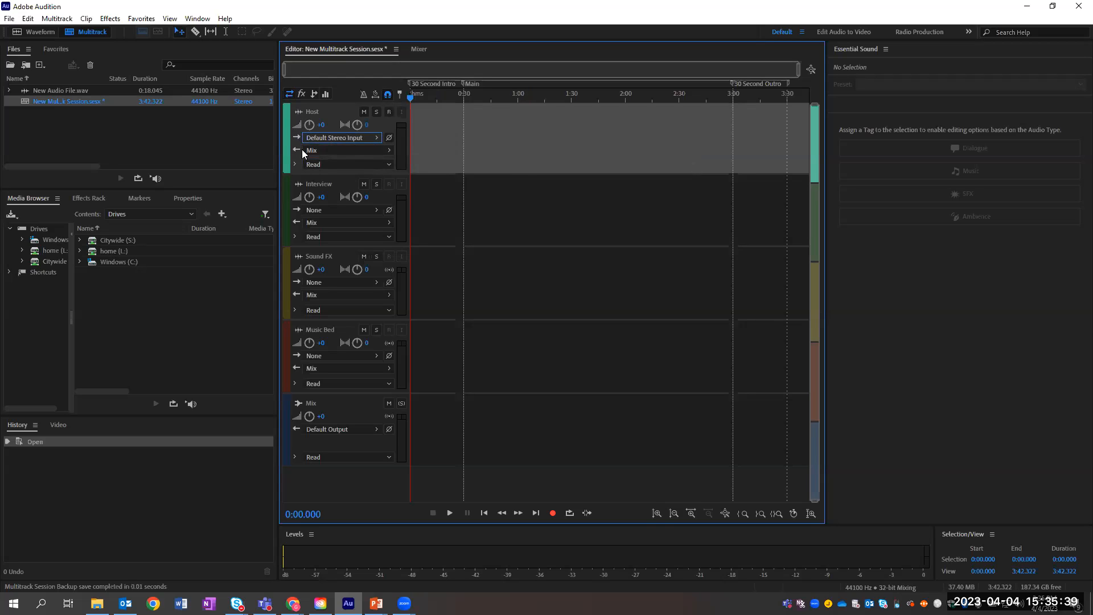
pyautogui.click(322, 150)
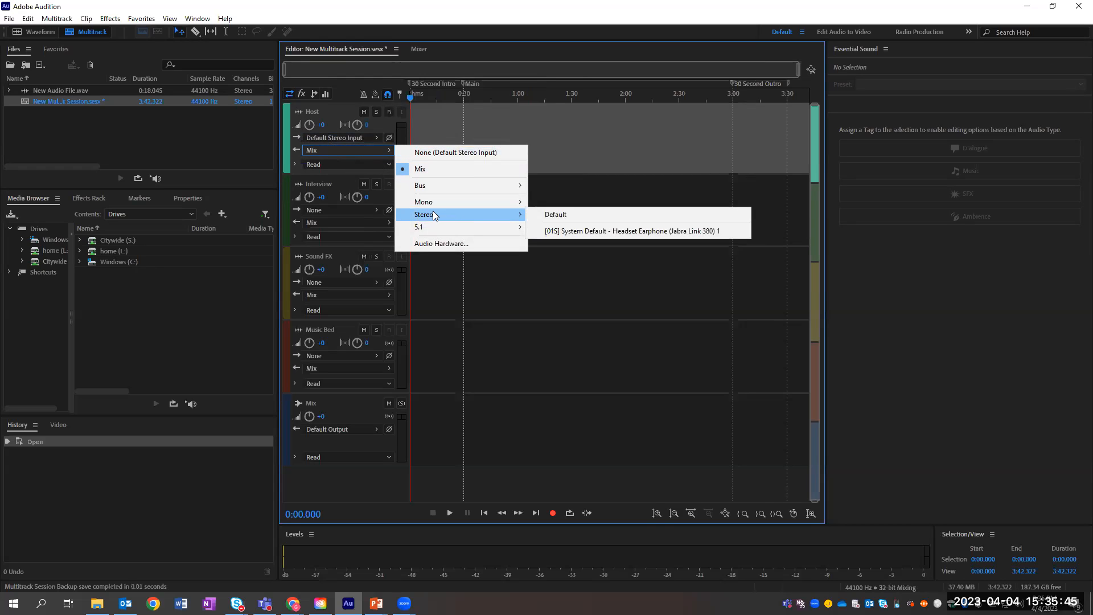
pyautogui.click(580, 215)
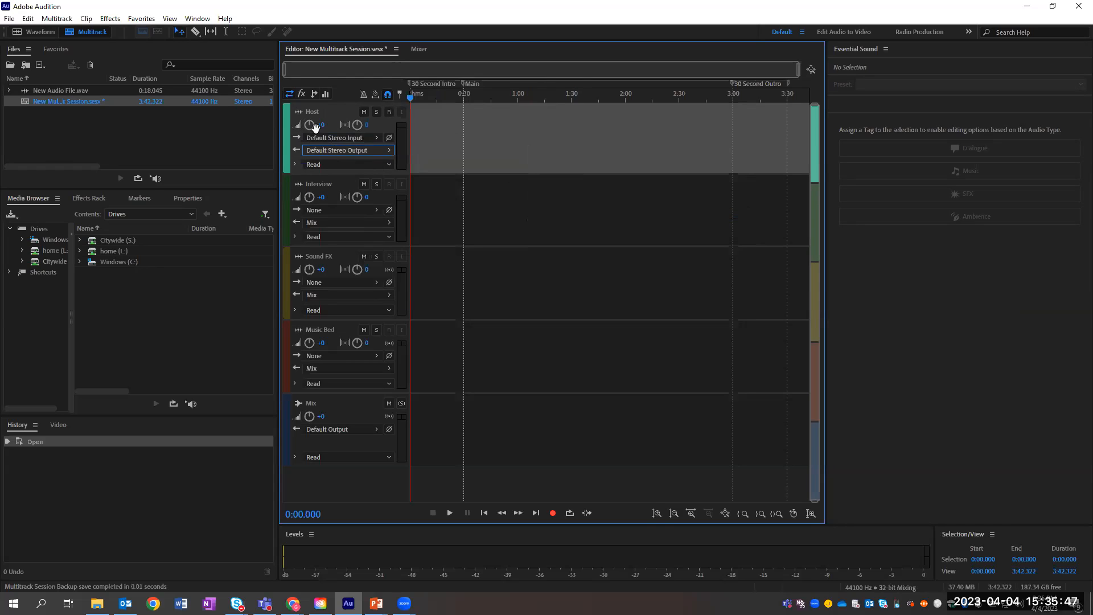
pyautogui.click(324, 165)
pyautogui.click(325, 164)
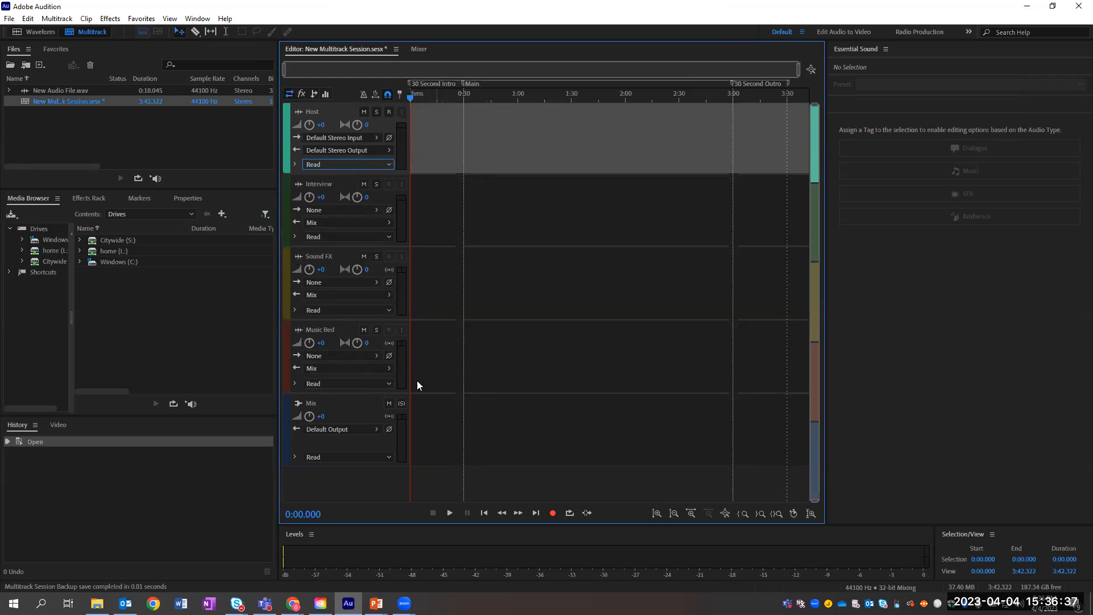
# Step: Turn on Record Arm (R) for the Host track
pyautogui.click(389, 112)
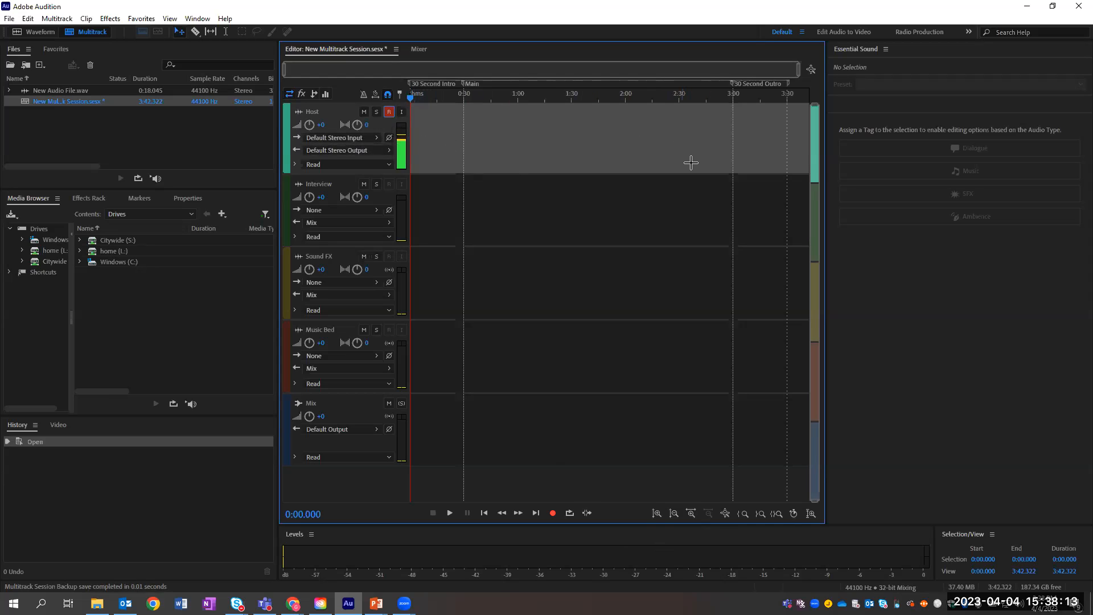
# Step: Record a roughly 32-second take onto the Host track as the Host_001 clip
pyautogui.click(553, 514)
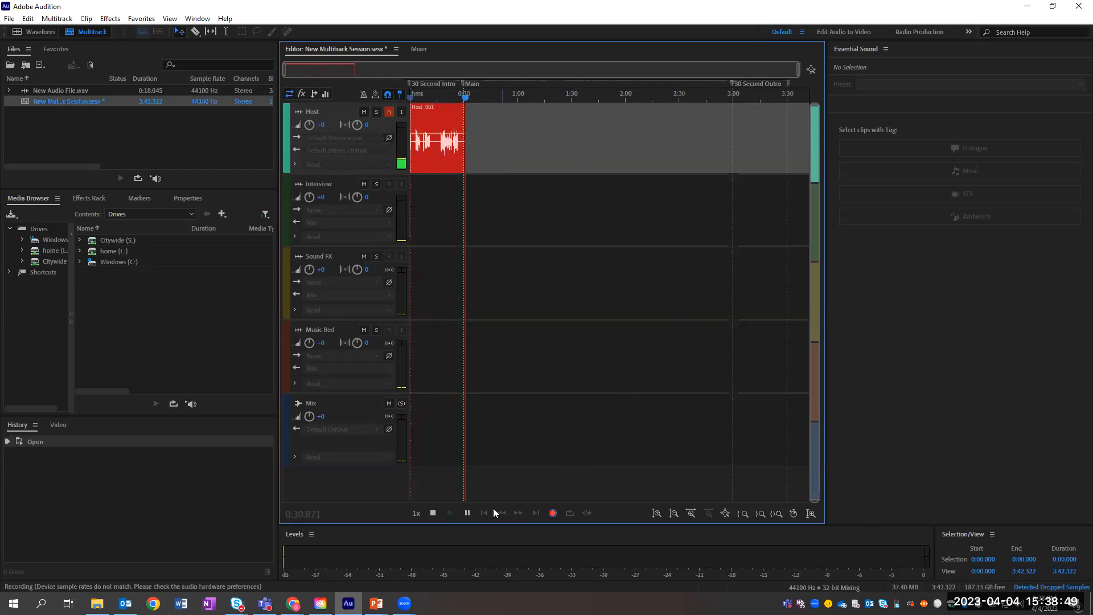
pyautogui.click(434, 513)
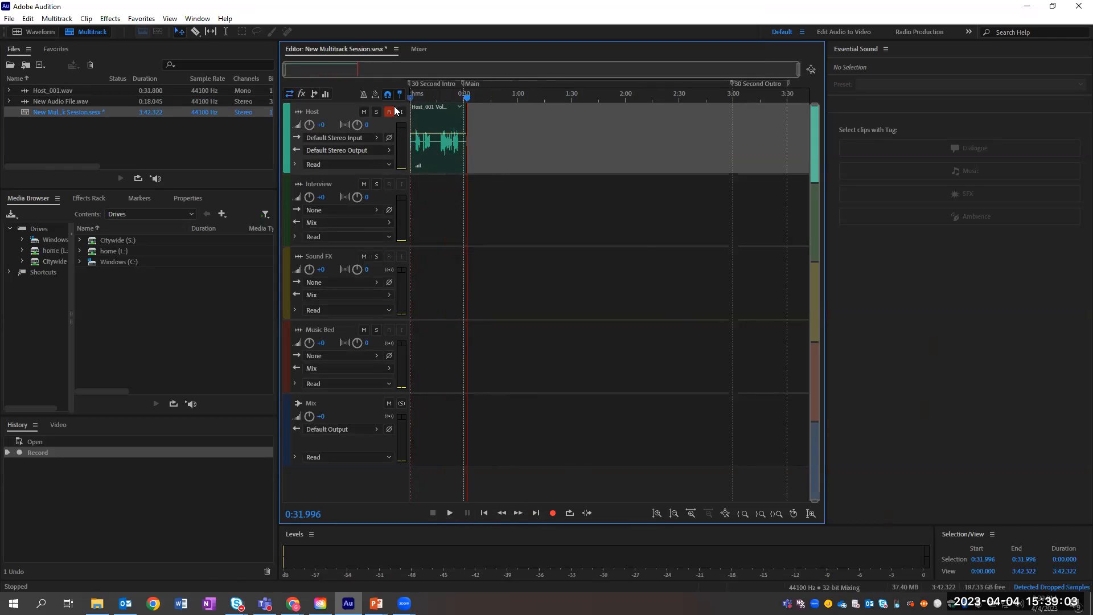
# Step: Mute and disarm the Host track, then reopen New Audio File.wav in the waveform editor
pyautogui.click(364, 113)
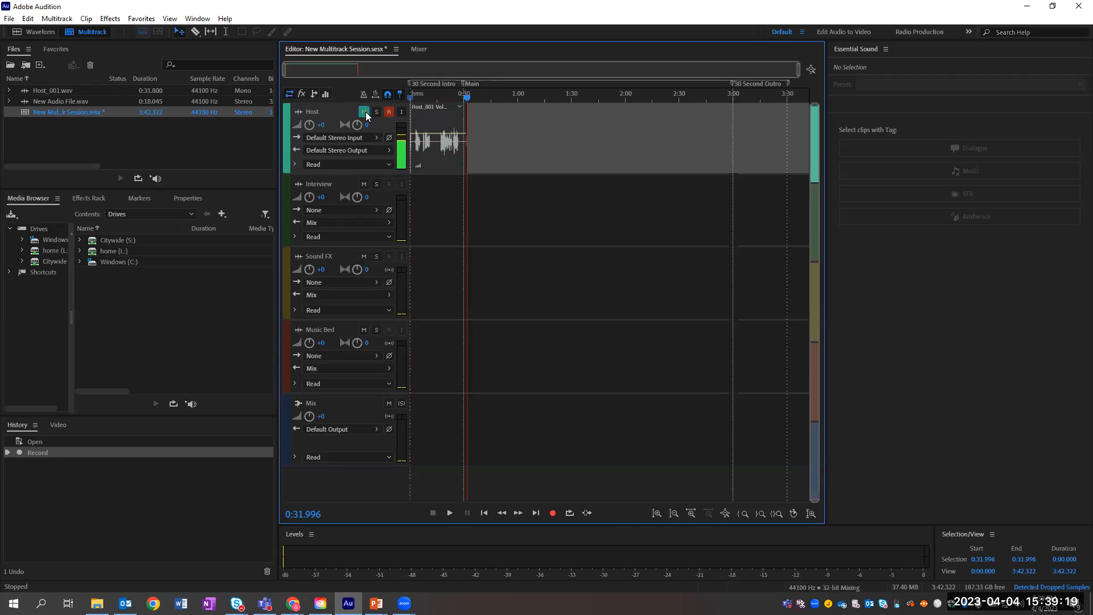
pyautogui.click(389, 113)
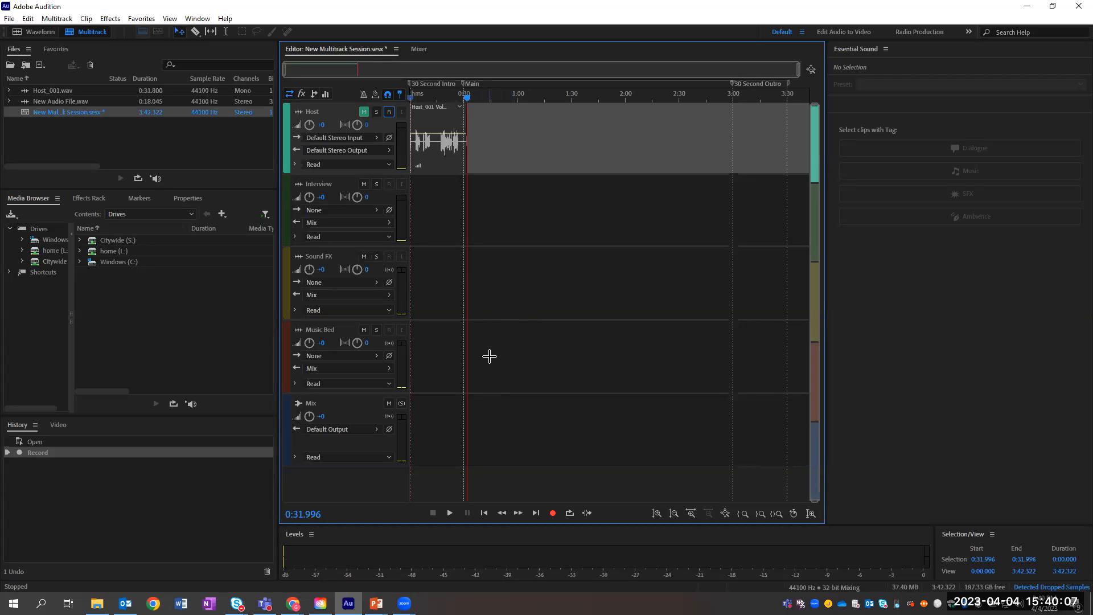
pyautogui.doubleClick(64, 100)
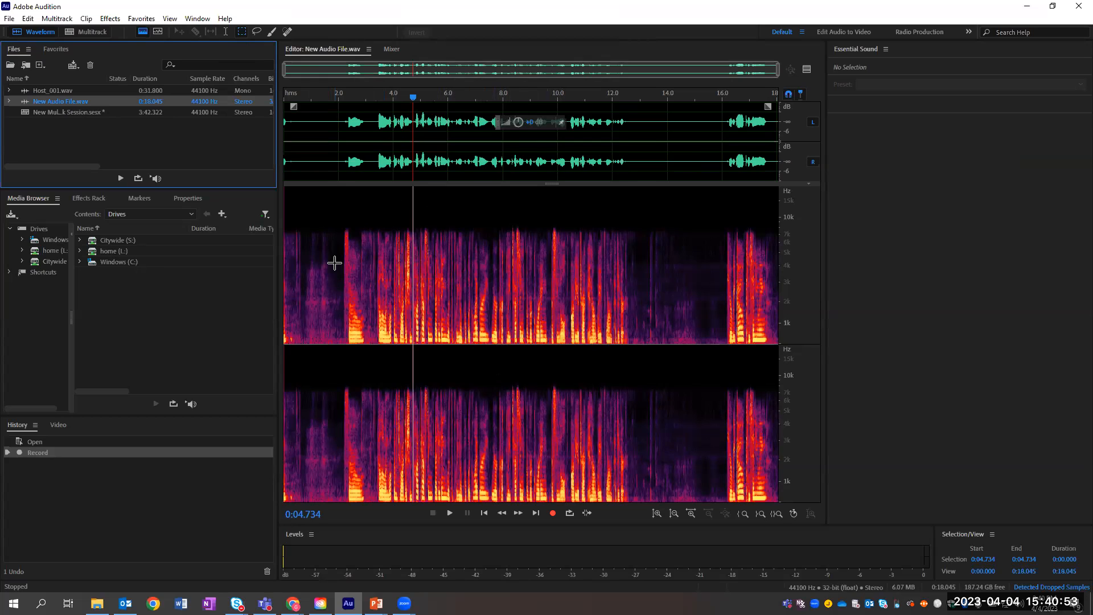
pyautogui.click(156, 32)
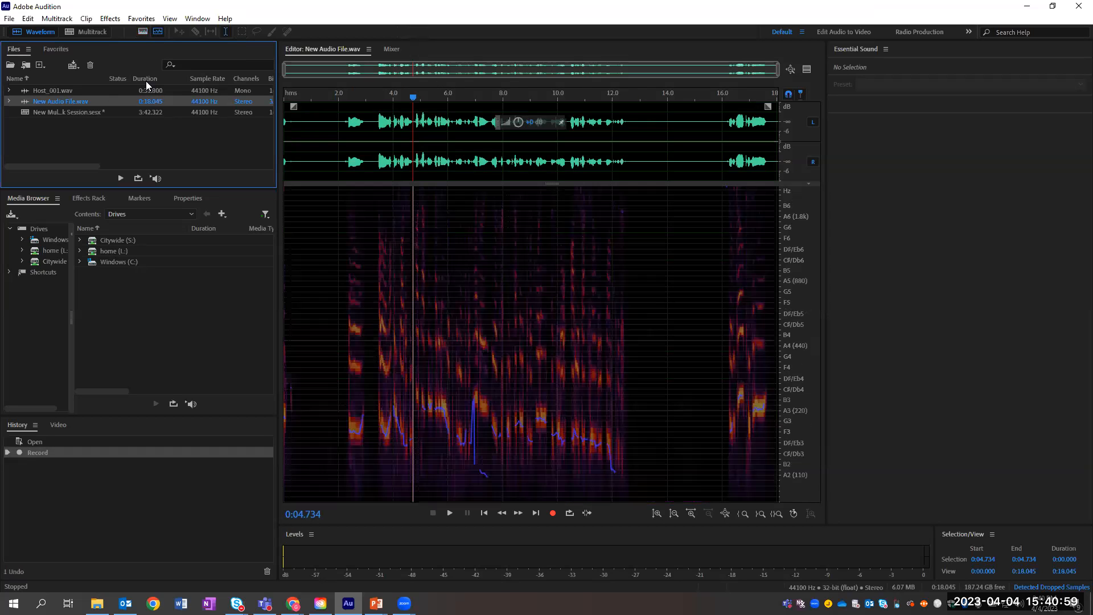
pyautogui.click(144, 32)
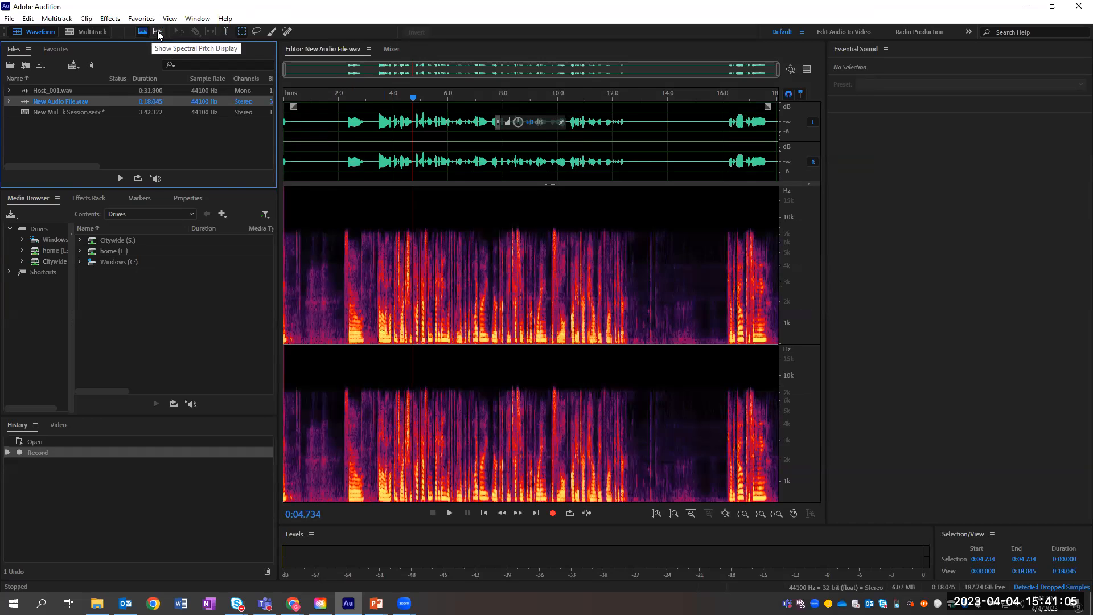
pyautogui.click(157, 32)
pyautogui.click(142, 32)
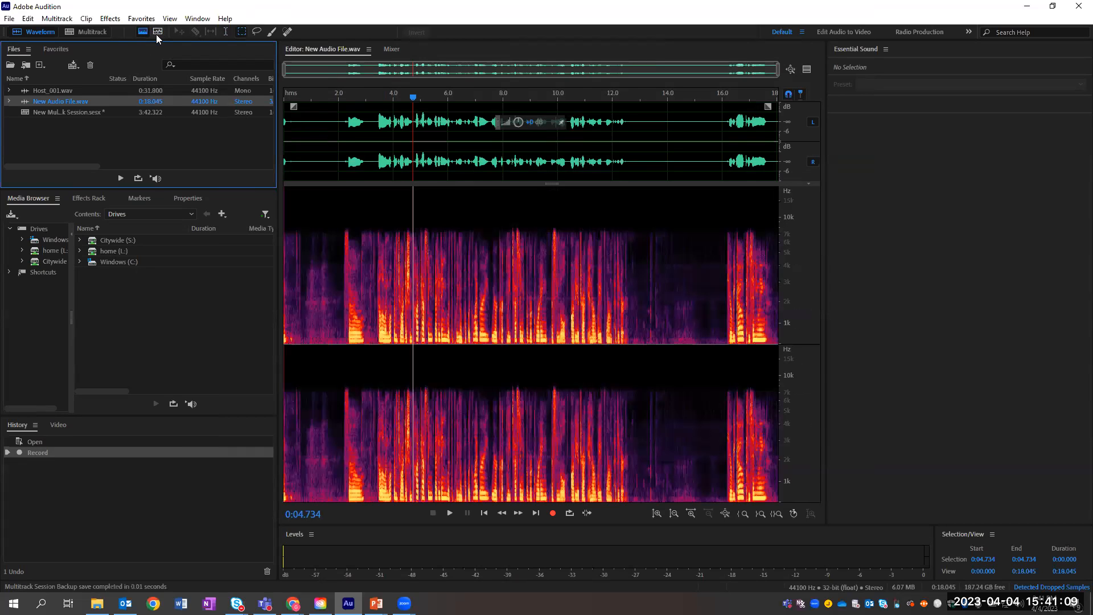
pyautogui.click(157, 32)
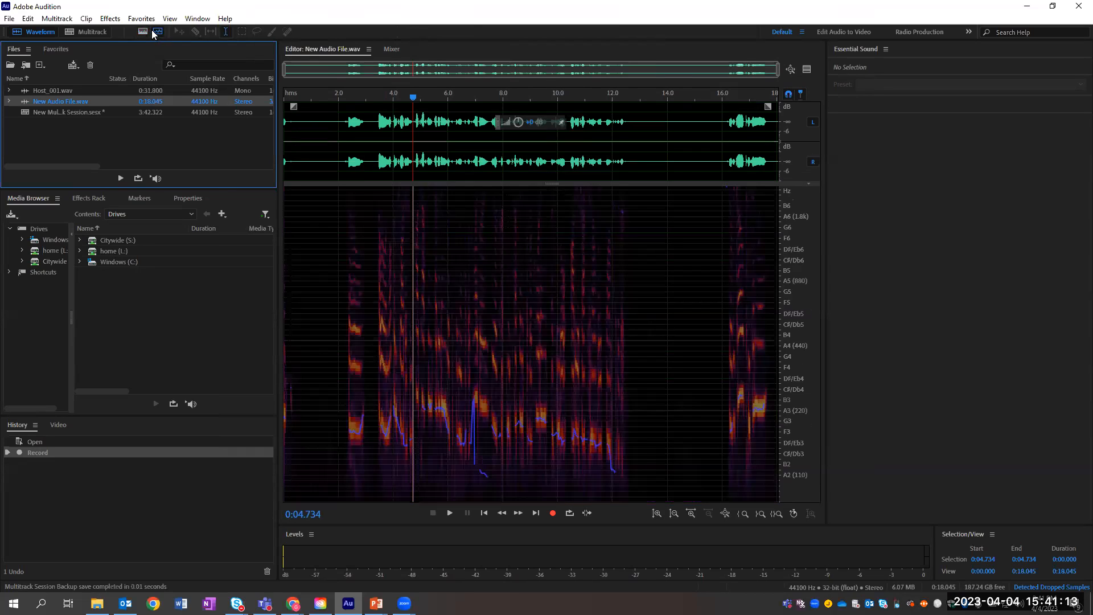
pyautogui.click(143, 32)
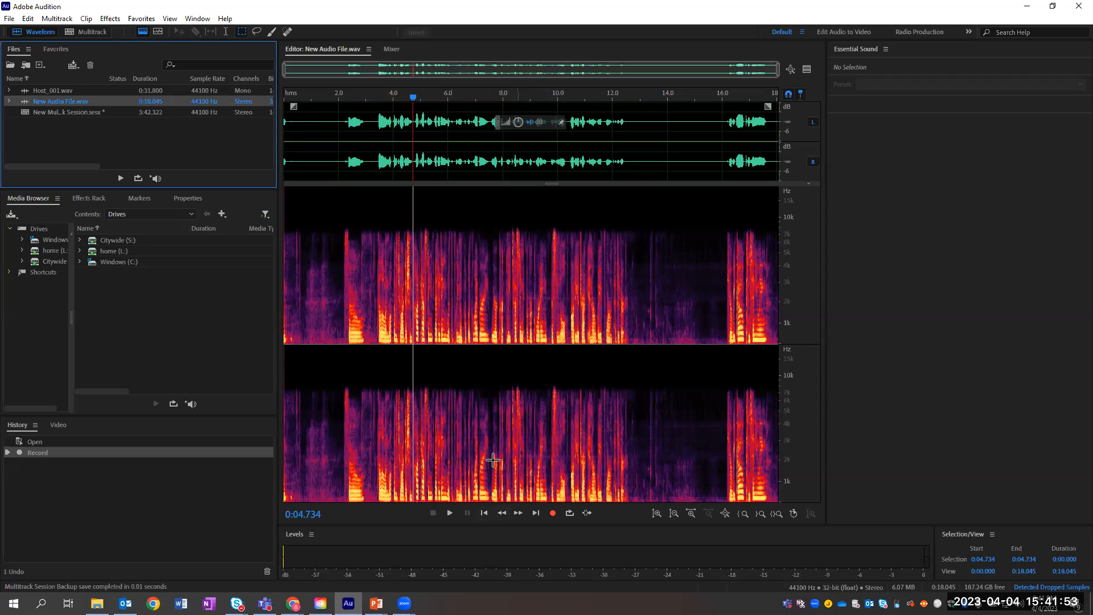
pyautogui.click(779, 73)
# Step: Zoom the view to about 0.5–1.6 s and select the noise from 0.600 to 0.700 s
pyautogui.moveTo(780, 73); pyautogui.dragTo(308, 69)
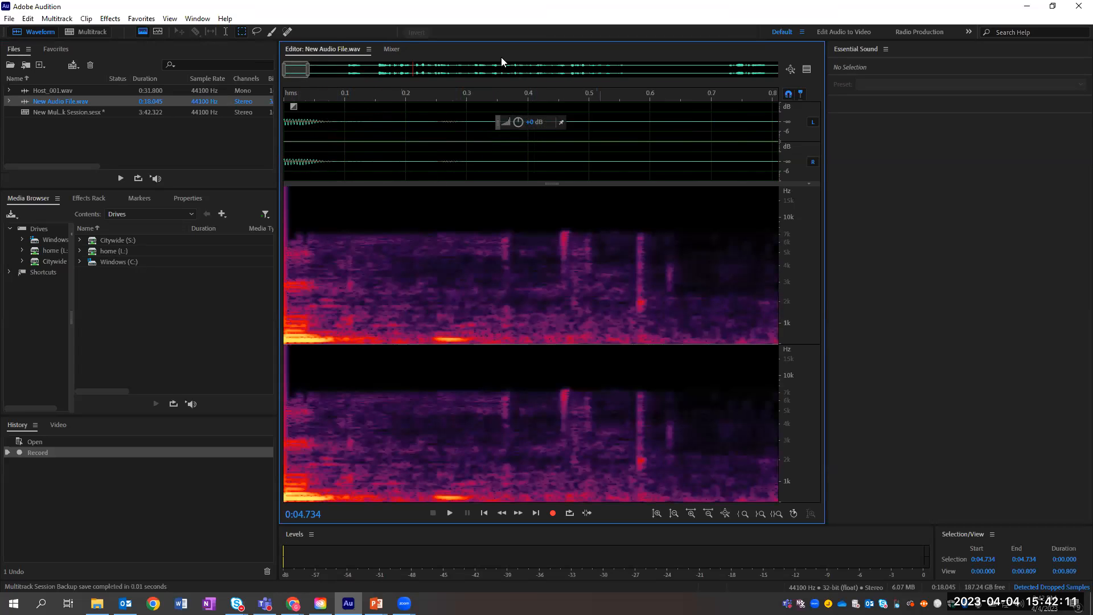
pyautogui.moveTo(310, 71)
pyautogui.mouseDown()
pyautogui.moveTo(345, 70)
pyautogui.moveTo(283, 71)
pyautogui.moveTo(301, 72)
pyautogui.mouseUp()
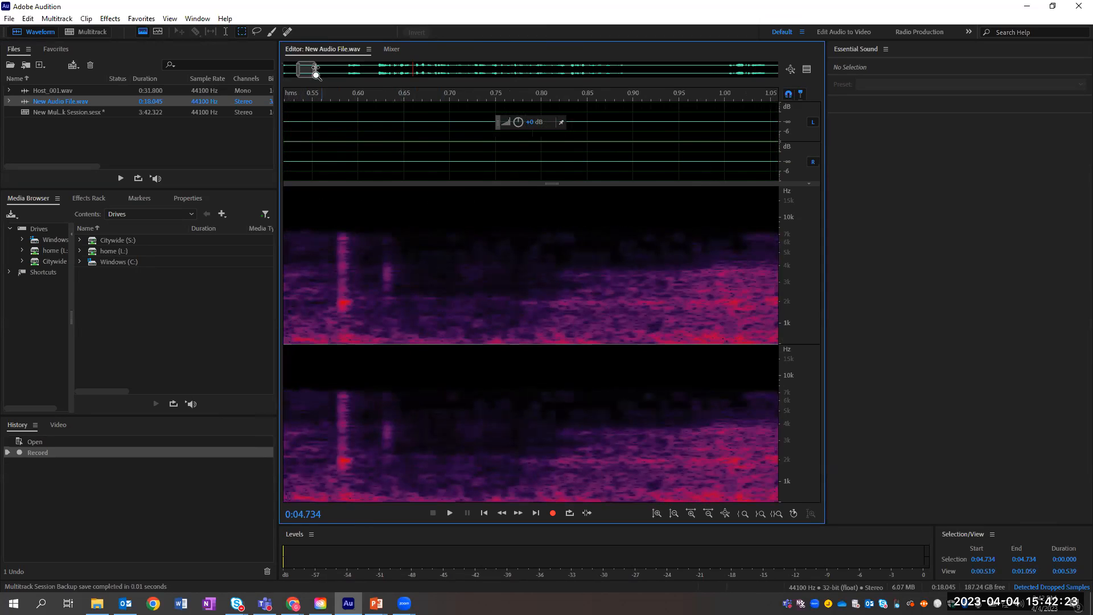
pyautogui.moveTo(316, 69); pyautogui.dragTo(329, 69)
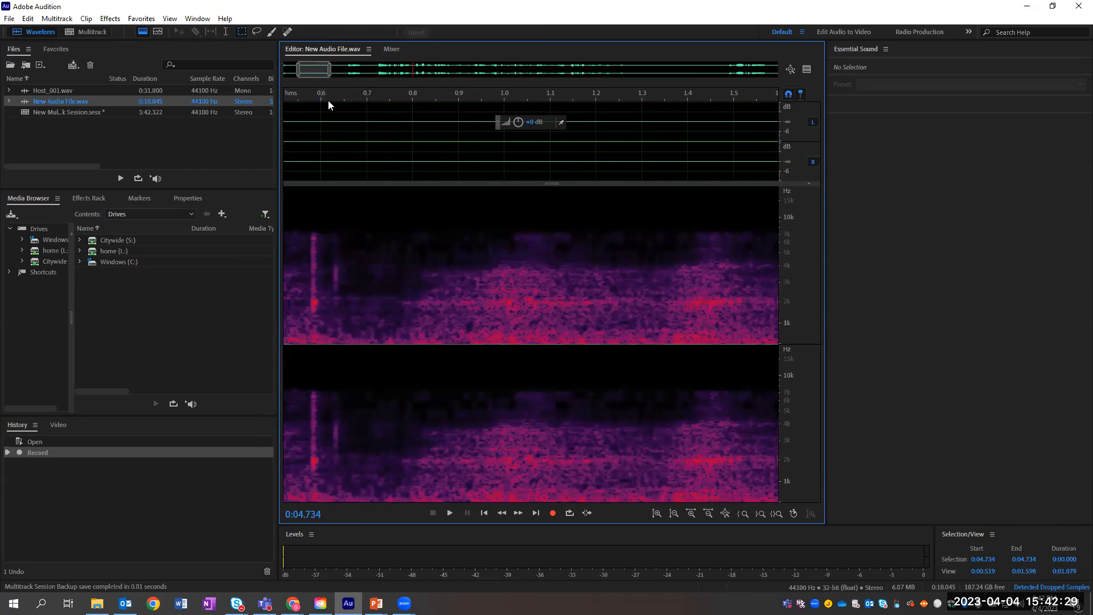
pyautogui.moveTo(320, 104); pyautogui.dragTo(374, 106)
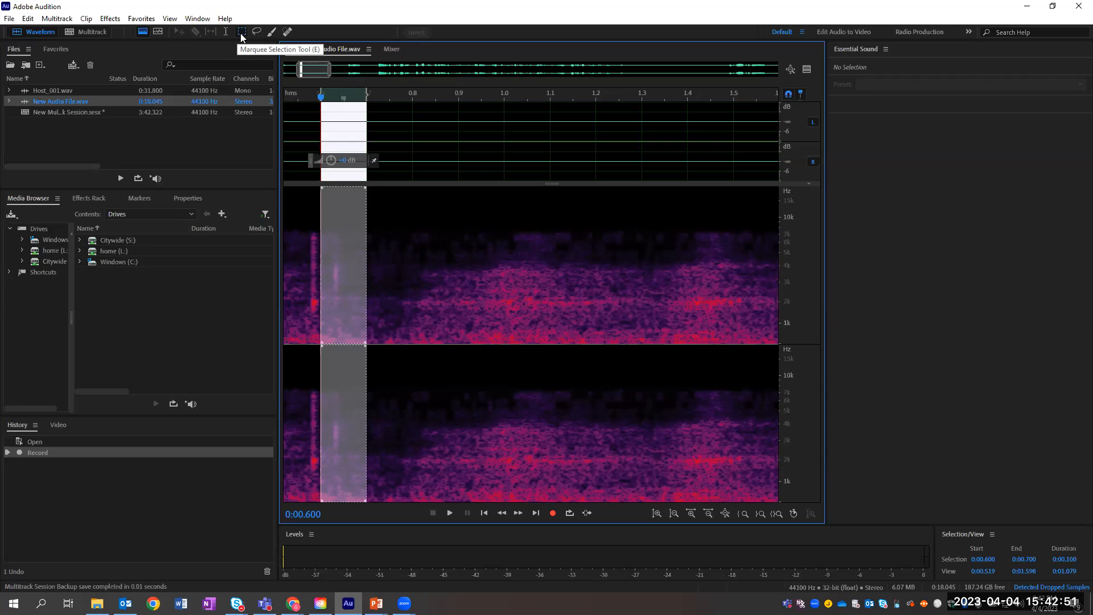
# Step: With the Time Selection tool, extend the noise selection's end to 1.100 s
pyautogui.click(225, 32)
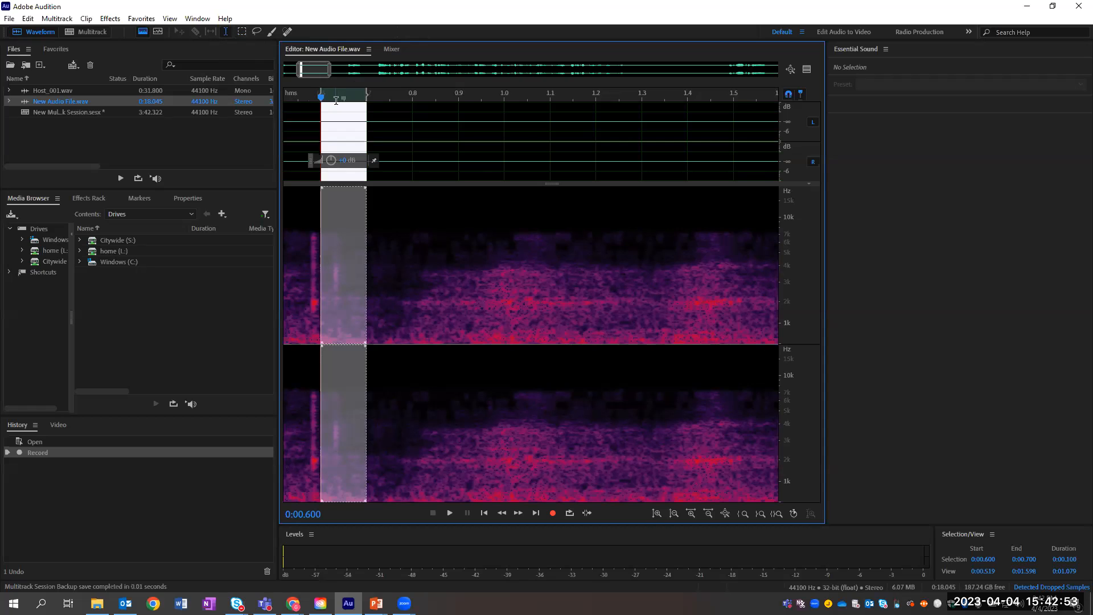
pyautogui.moveTo(367, 114); pyautogui.dragTo(505, 123)
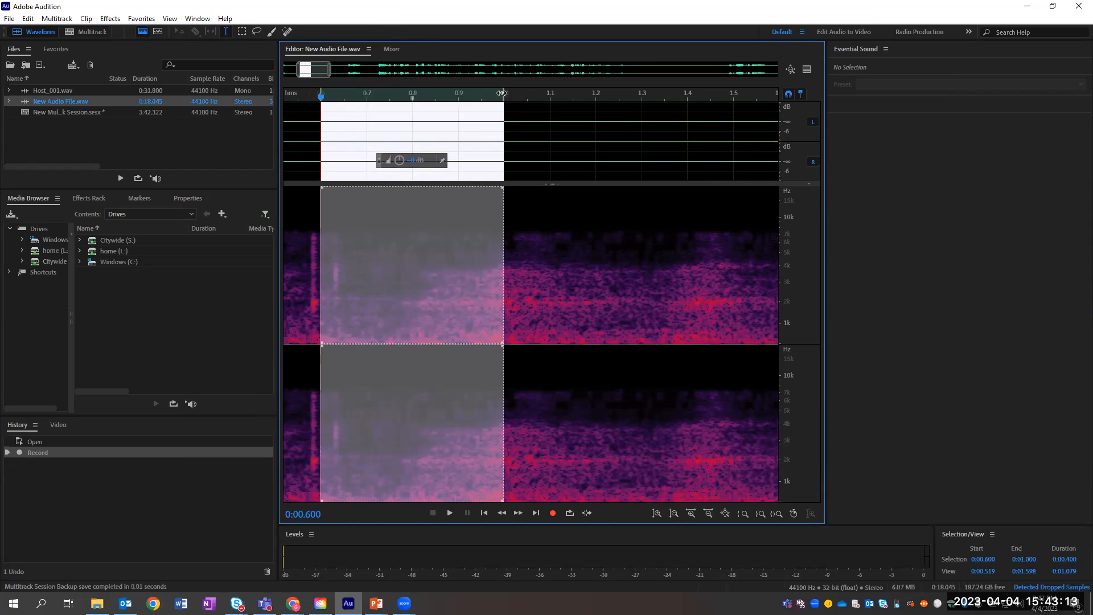
pyautogui.moveTo(501, 93); pyautogui.dragTo(548, 97)
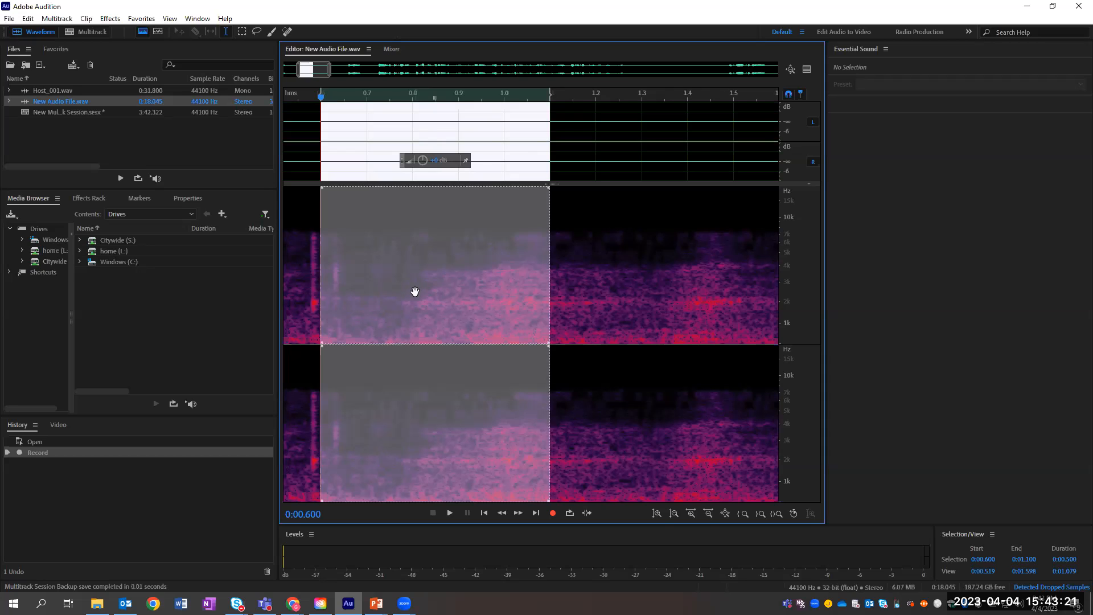
# Step: Capture the 0.600–1.100 s stretch as a noise print with Shift+P and confirm the alert
pyautogui.hotkey('shift', 'p')
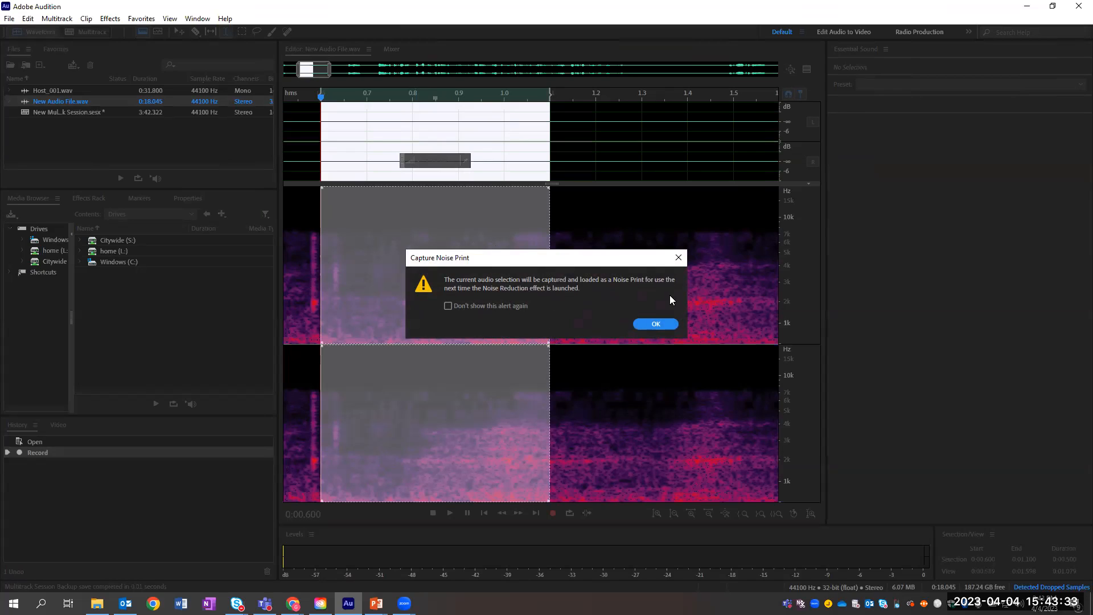
pyautogui.click(660, 324)
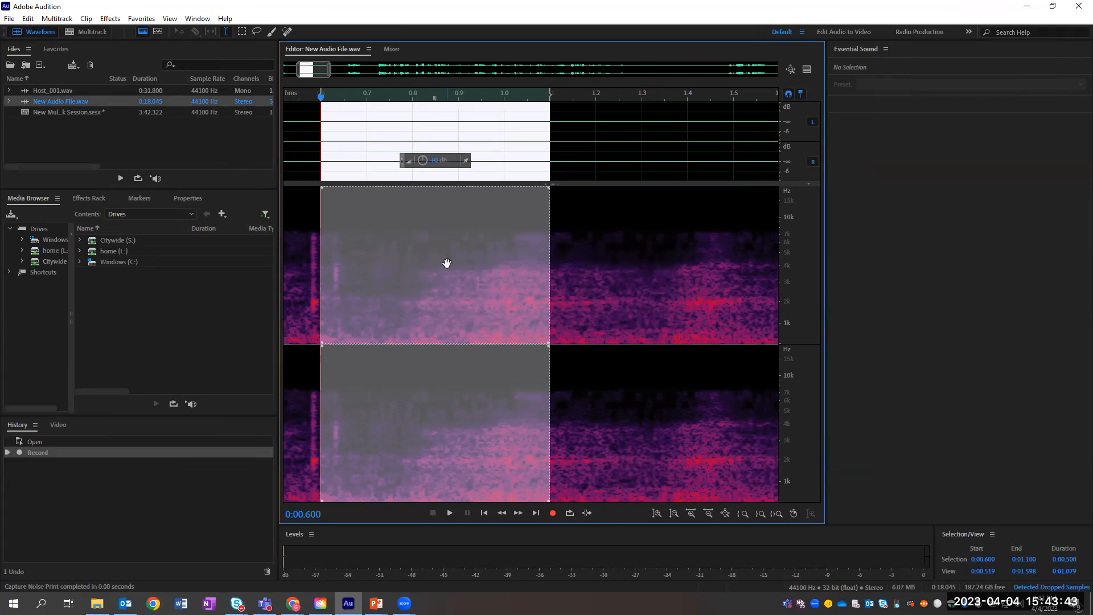
# Step: Open Effects > Noise Reduction / Restoration > Noise Reduction (process) with the noise print loaded
pyautogui.click(113, 21)
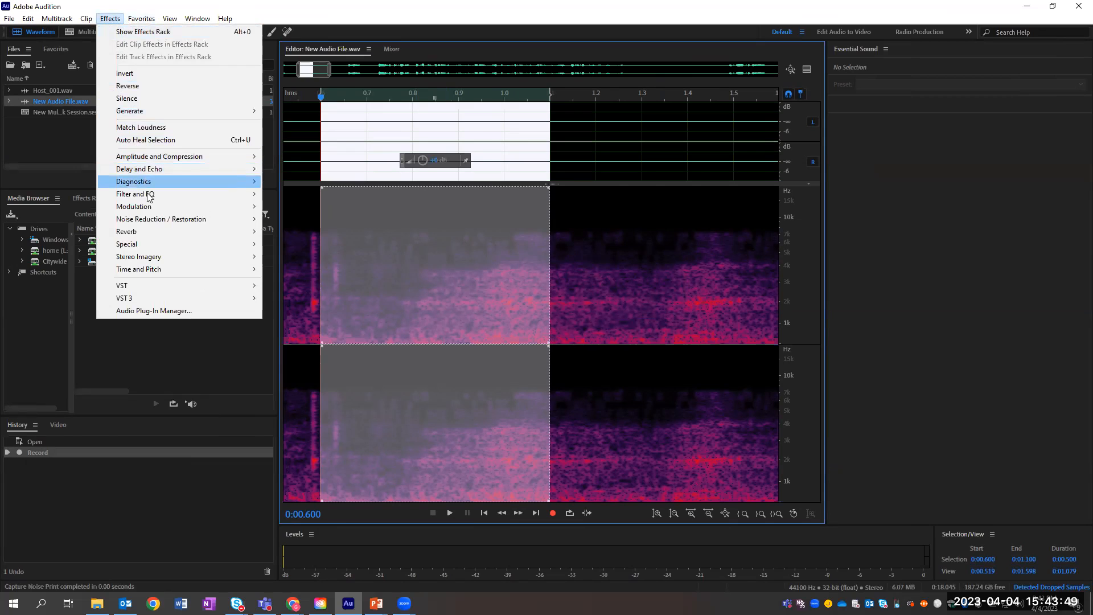
pyautogui.moveTo(162, 222)
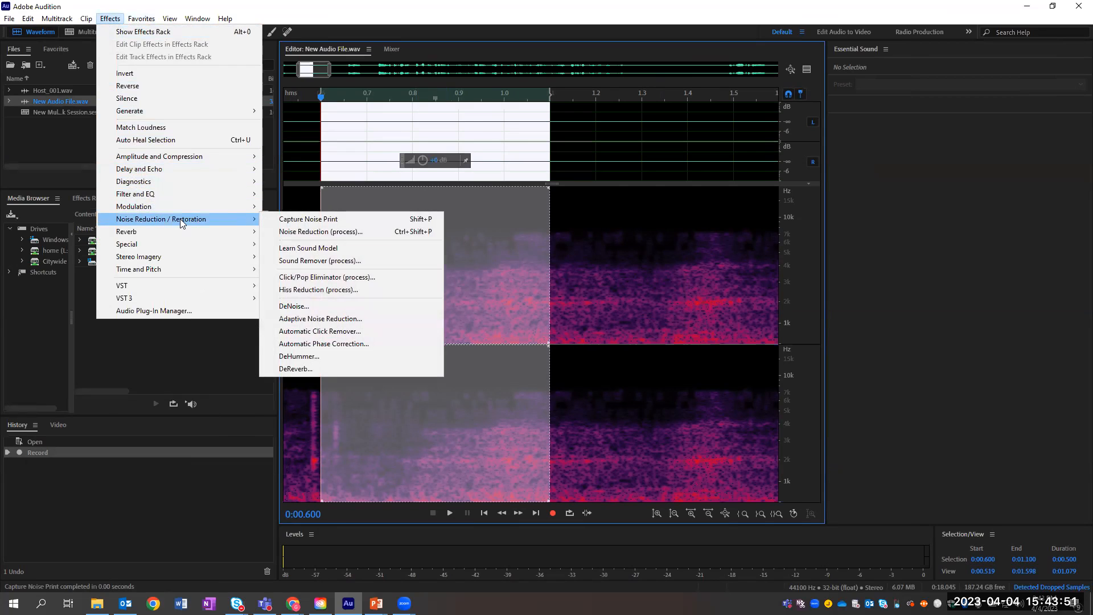
pyautogui.click(360, 231)
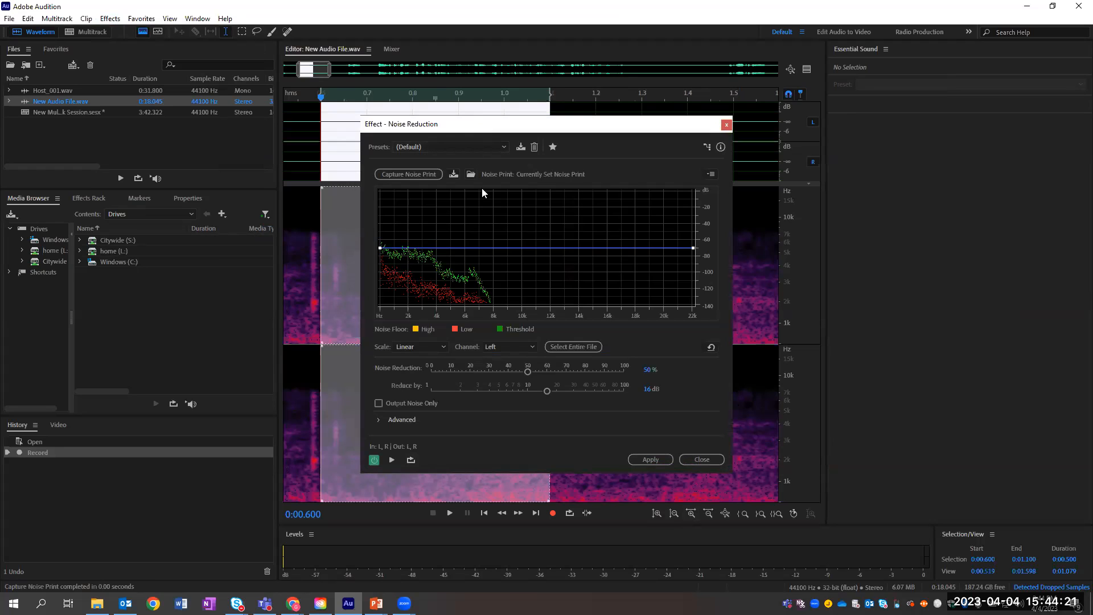
# Step: Set Noise Reduction for the entire file to 85% reduction by 10 dB
pyautogui.click(578, 347)
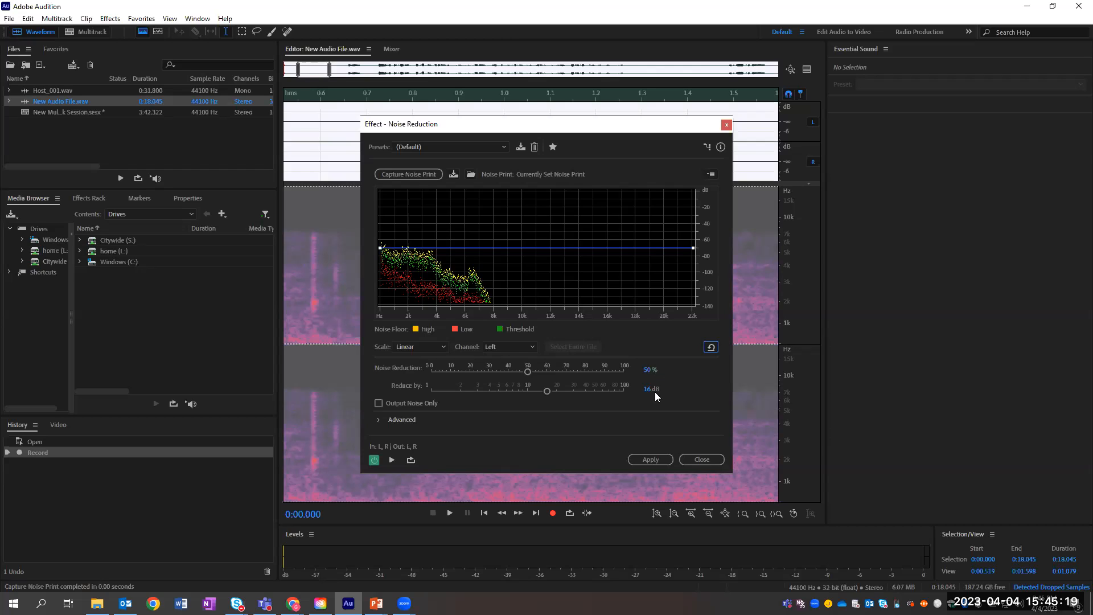
pyautogui.click(648, 369)
pyautogui.write('85')
pyautogui.press('Tab')
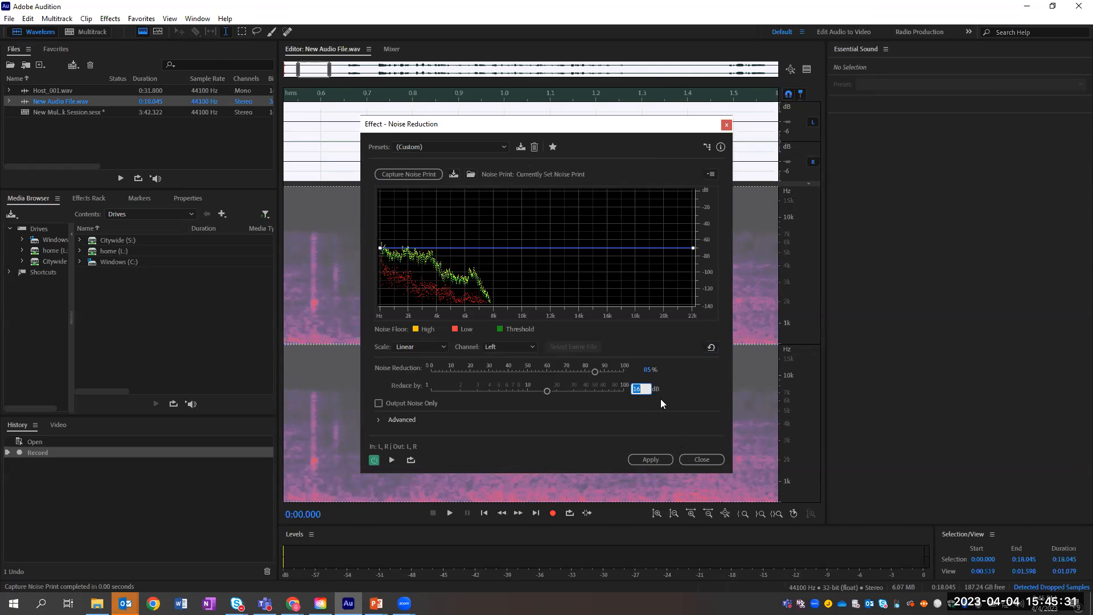
pyautogui.write('10')
pyautogui.press('Return')
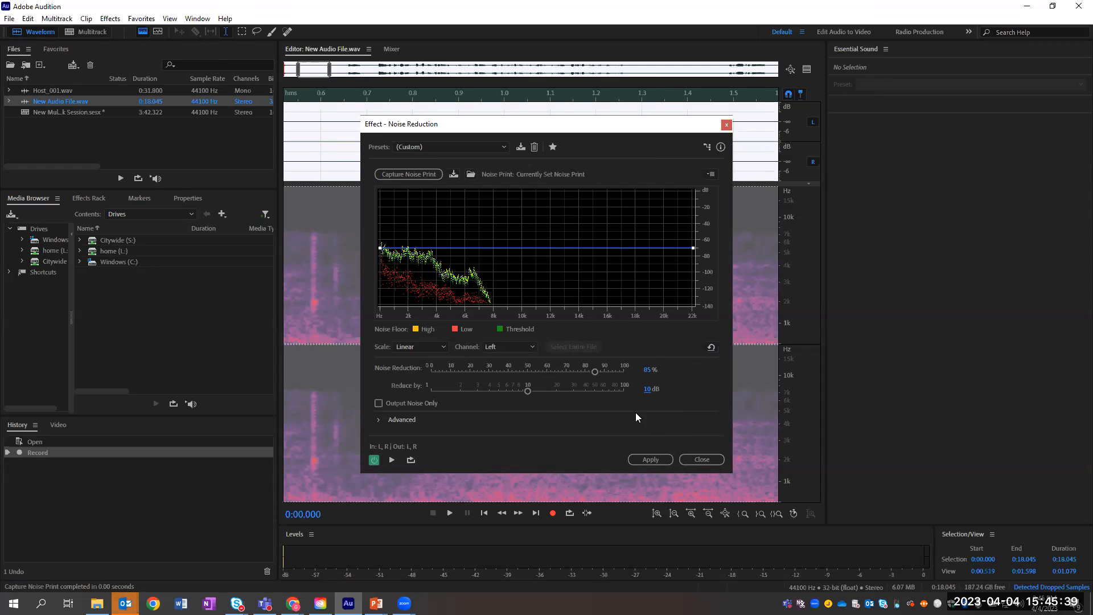
# Step: Preview the effect, toggling it off and on to compare with the original sound
pyautogui.click(374, 461)
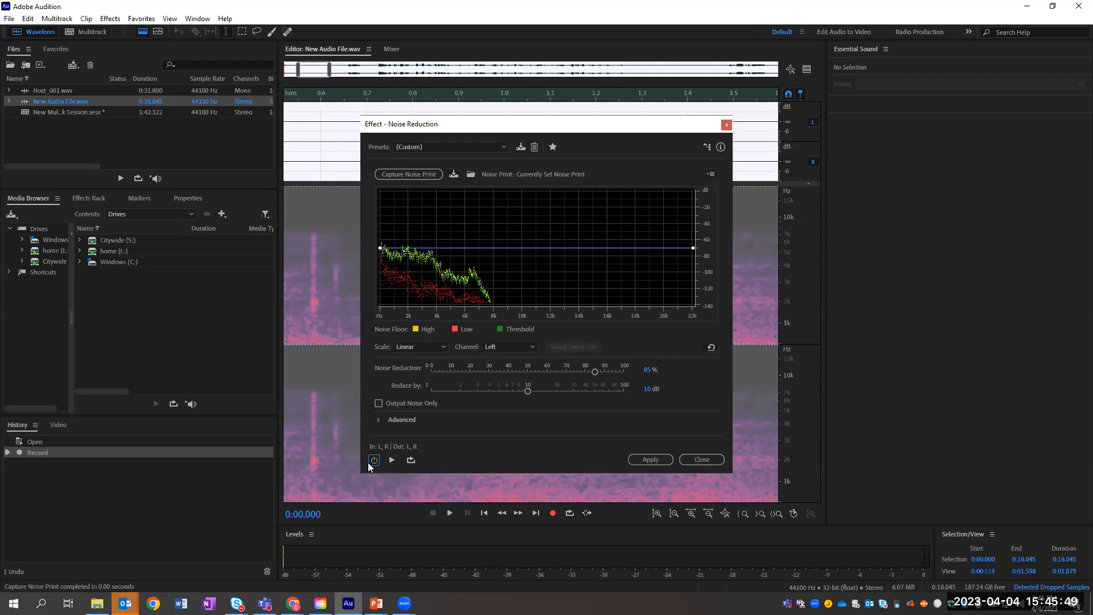
pyautogui.click(374, 460)
pyautogui.click(392, 460)
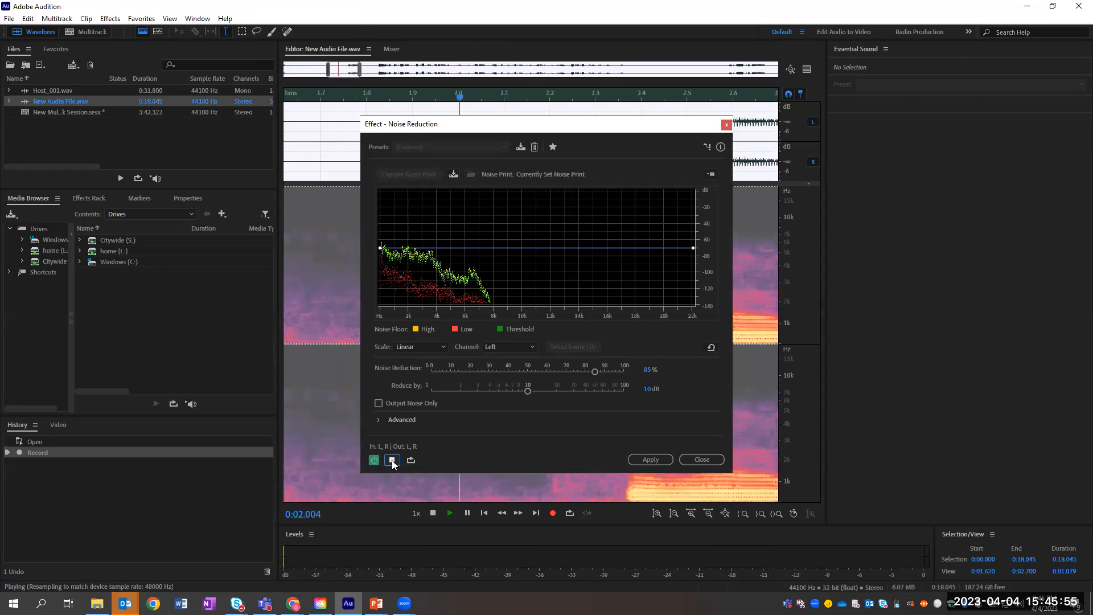
pyautogui.click(392, 460)
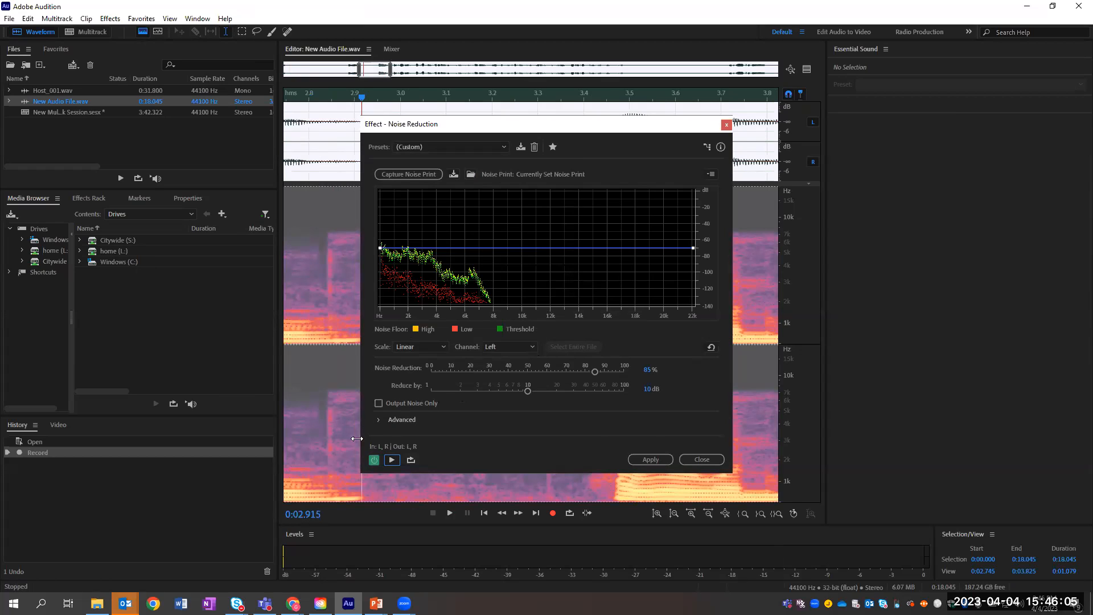
pyautogui.click(371, 462)
pyautogui.click(372, 462)
# Step: Apply the Noise Reduction and zoom out to show the whole 18-second recording
pyautogui.click(658, 459)
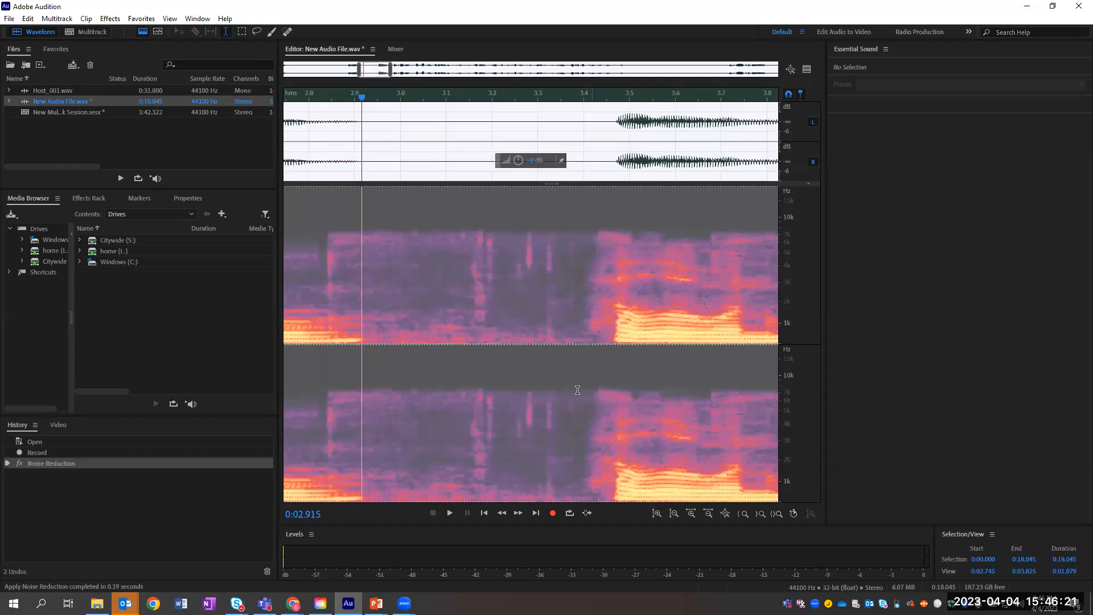
pyautogui.click(542, 247)
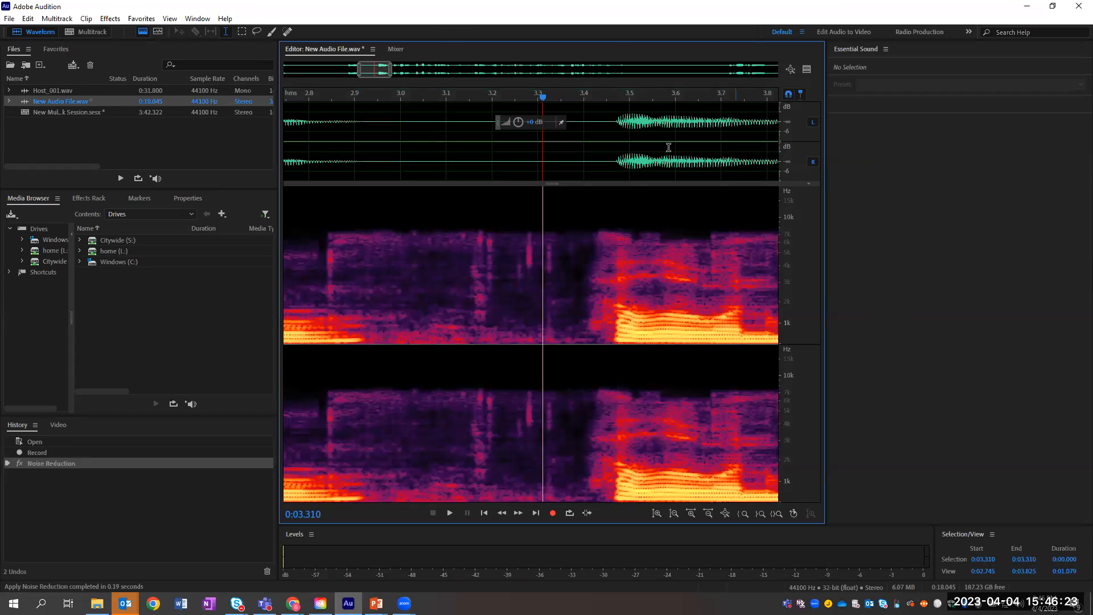
pyautogui.moveTo(360, 70); pyautogui.dragTo(268, 57)
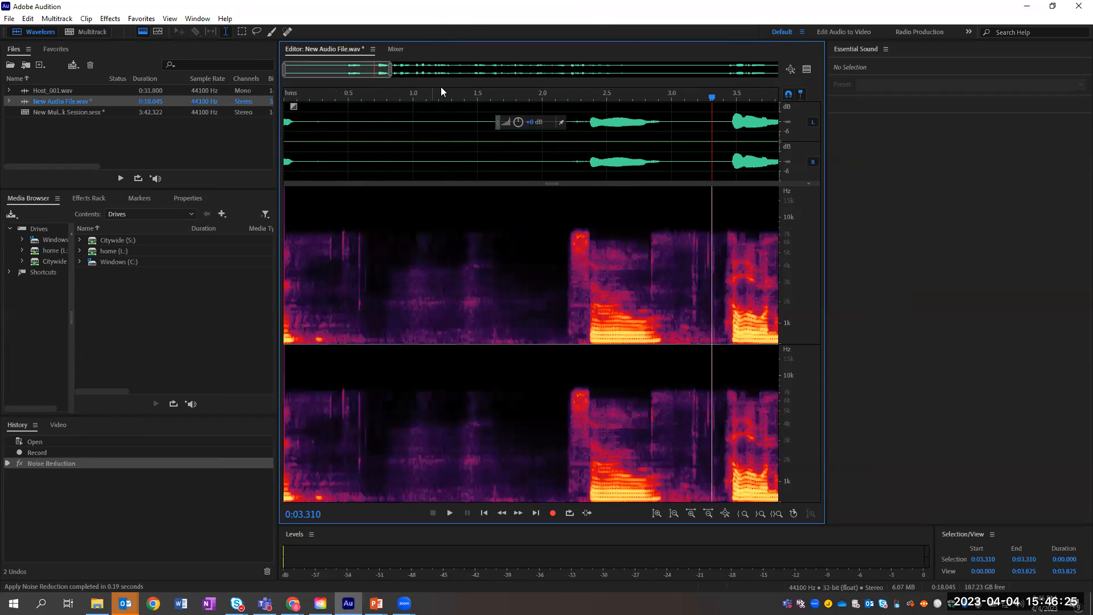
pyautogui.moveTo(392, 69); pyautogui.dragTo(780, 74)
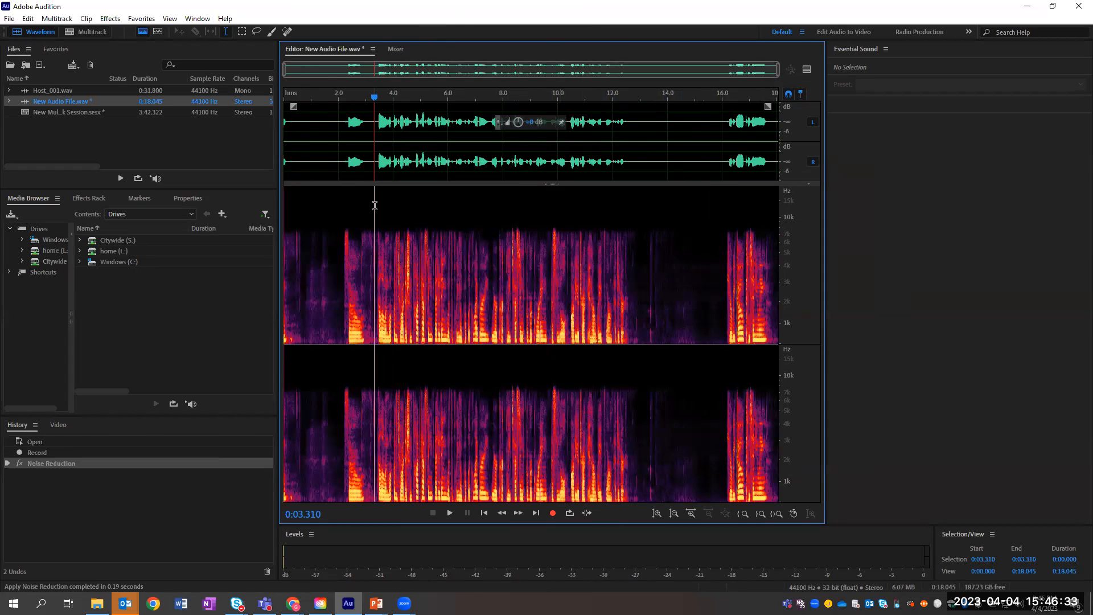
# Step: Undo and redo the Noise Reduction to compare the original and cleaned audio
pyautogui.hotkey('ctrl', 'z')
pyautogui.click(533, 276)
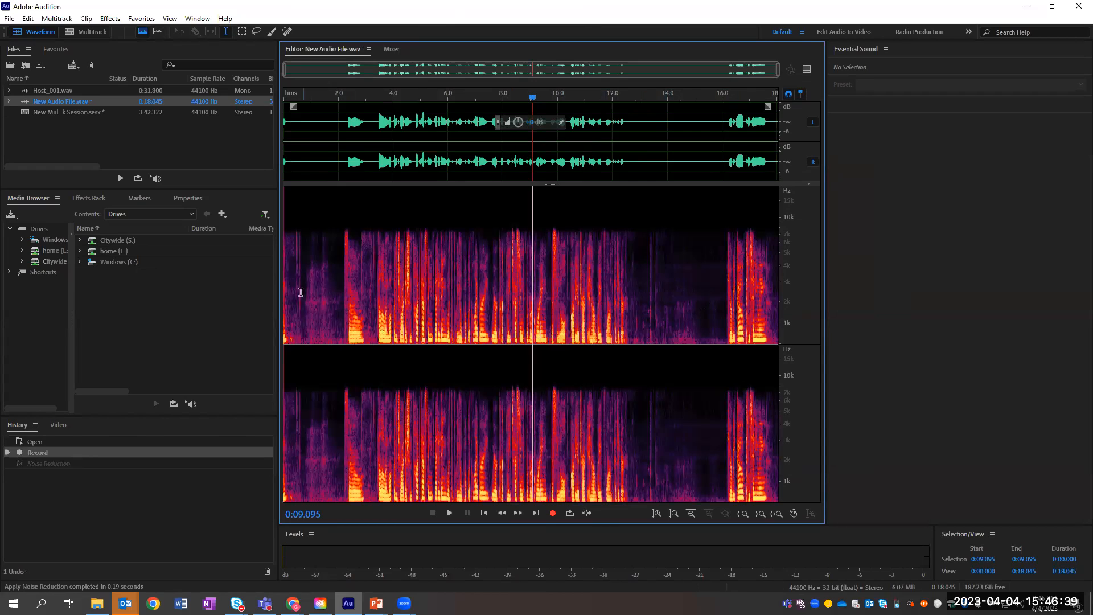
pyautogui.hotkey('ctrl', 'shift', 'z')
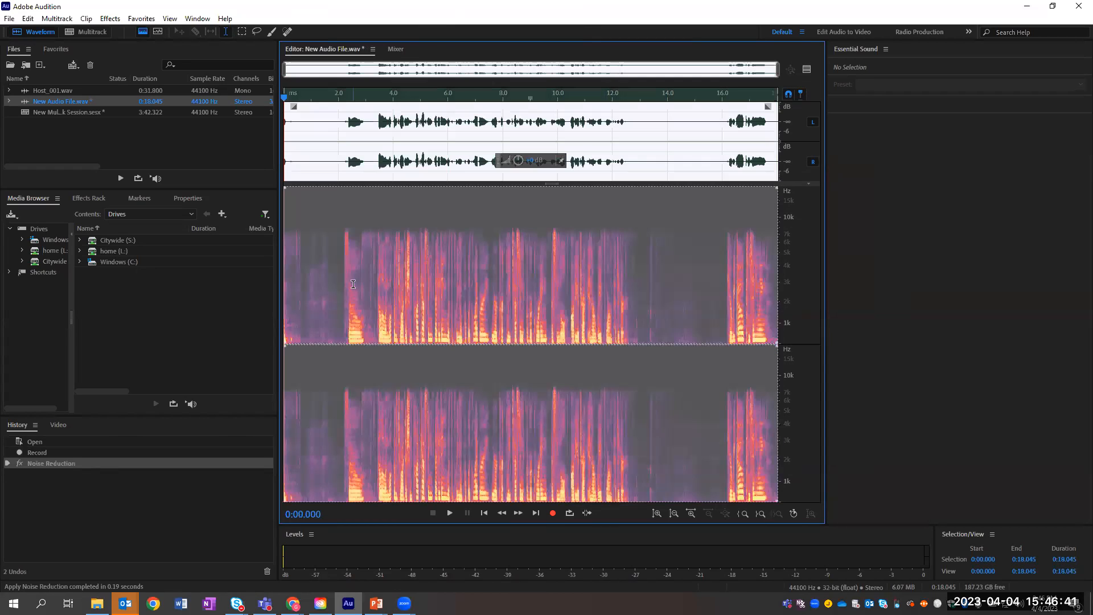
pyautogui.click(458, 292)
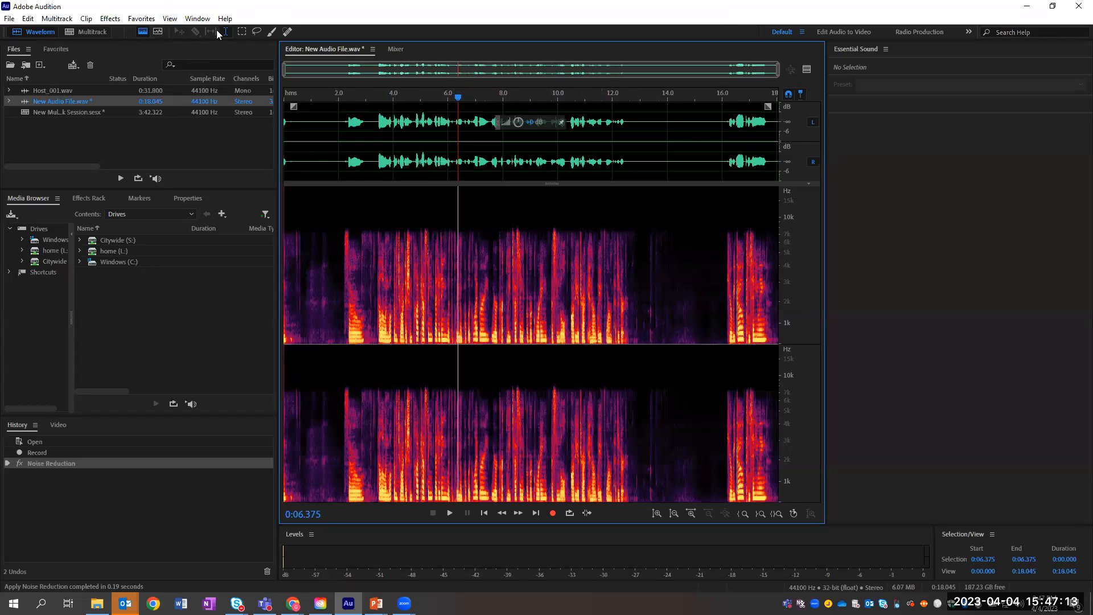
# Step: Select the stretch from 0:11.421 and open Noise Reduction (process), closing it without applying
pyautogui.moveTo(597, 211); pyautogui.dragTo(627, 237)
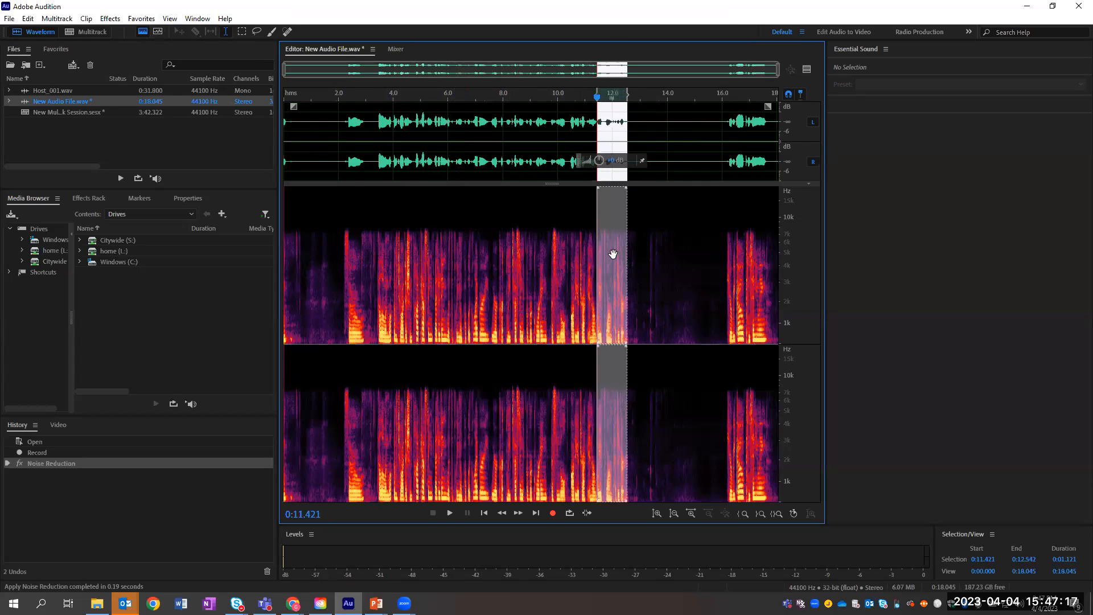
pyautogui.click(111, 19)
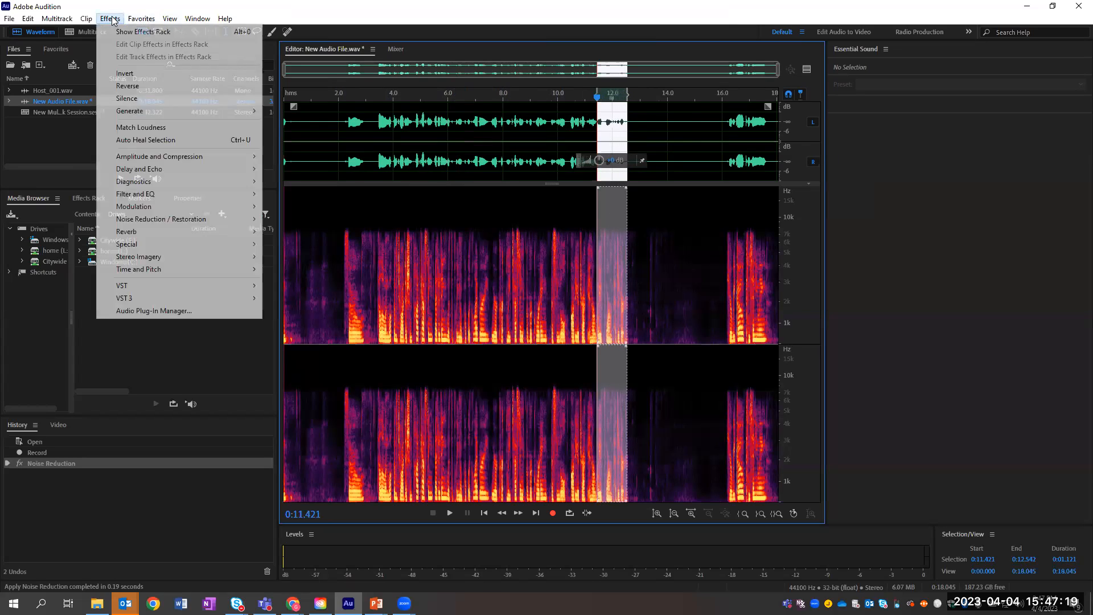
pyautogui.moveTo(159, 221)
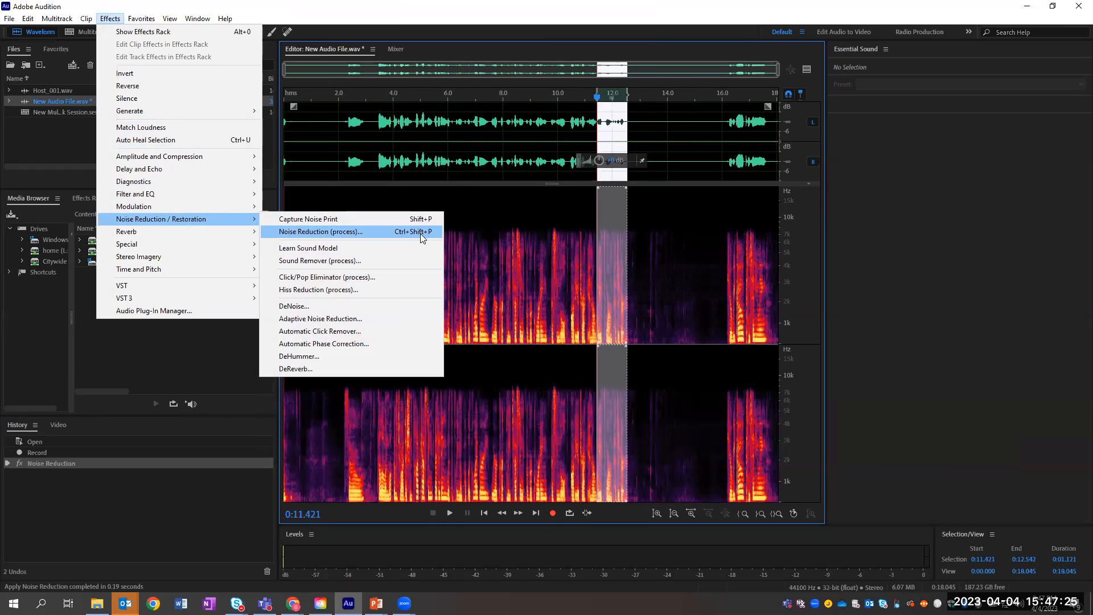
pyautogui.click(420, 234)
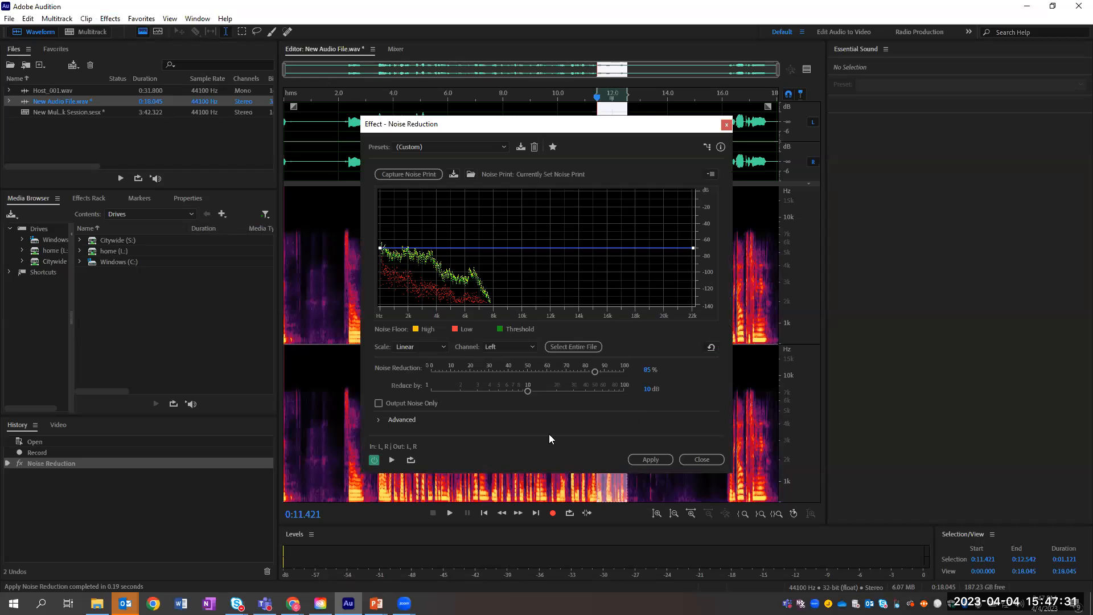
pyautogui.click(710, 459)
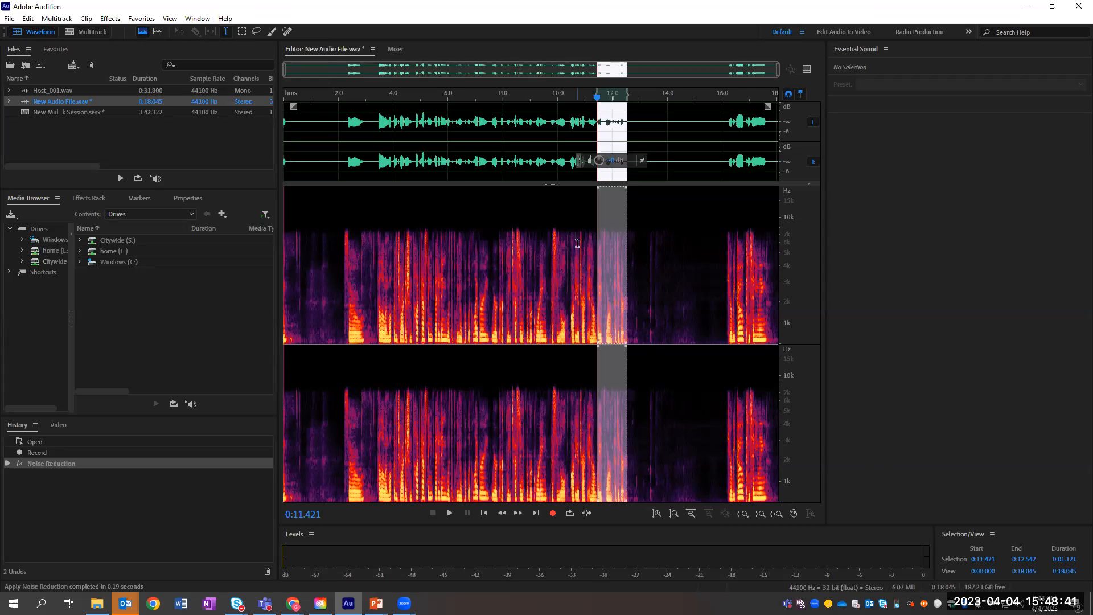
# Step: Review the advanced Noise Reduction settings without applying, then clear the selection and return the playhead to 0:11.421
pyautogui.hotkey('ctrl', 'shift', 'p')
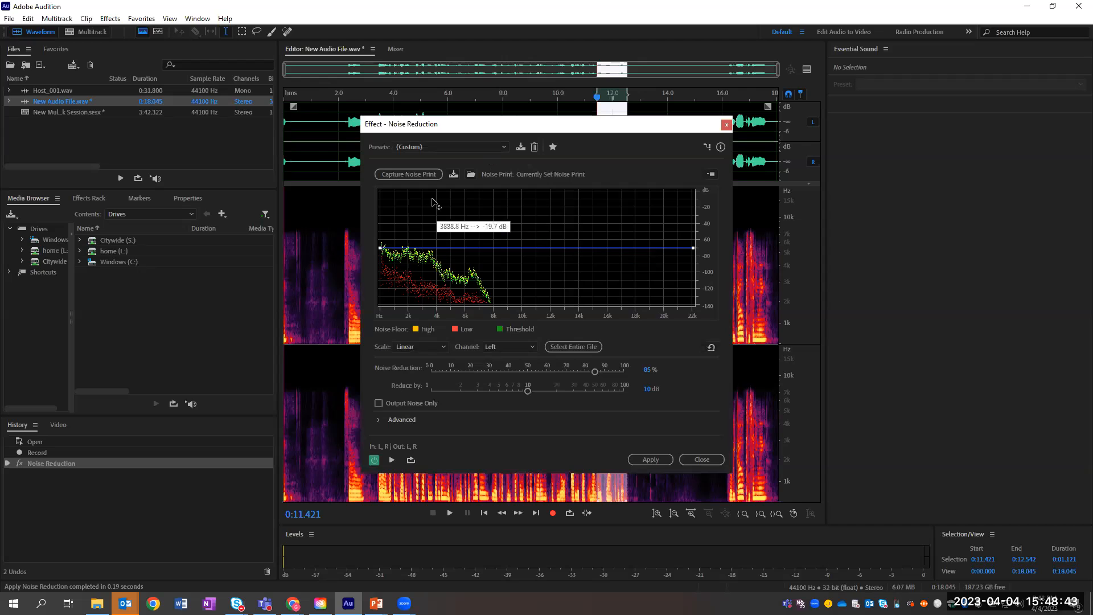
pyautogui.click(378, 420)
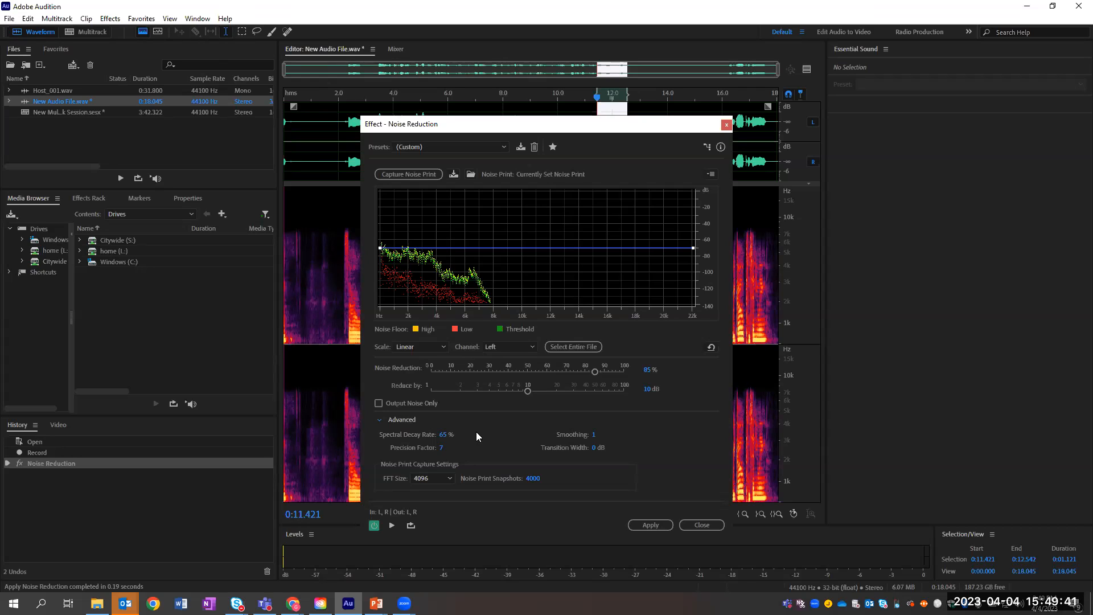
pyautogui.click(706, 525)
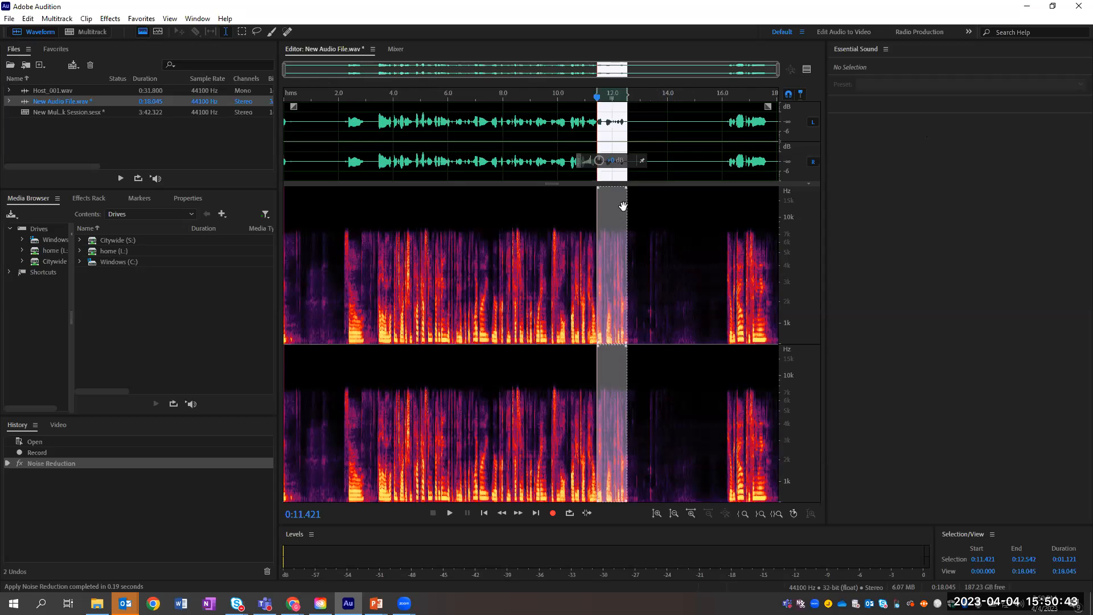
pyautogui.click(651, 215)
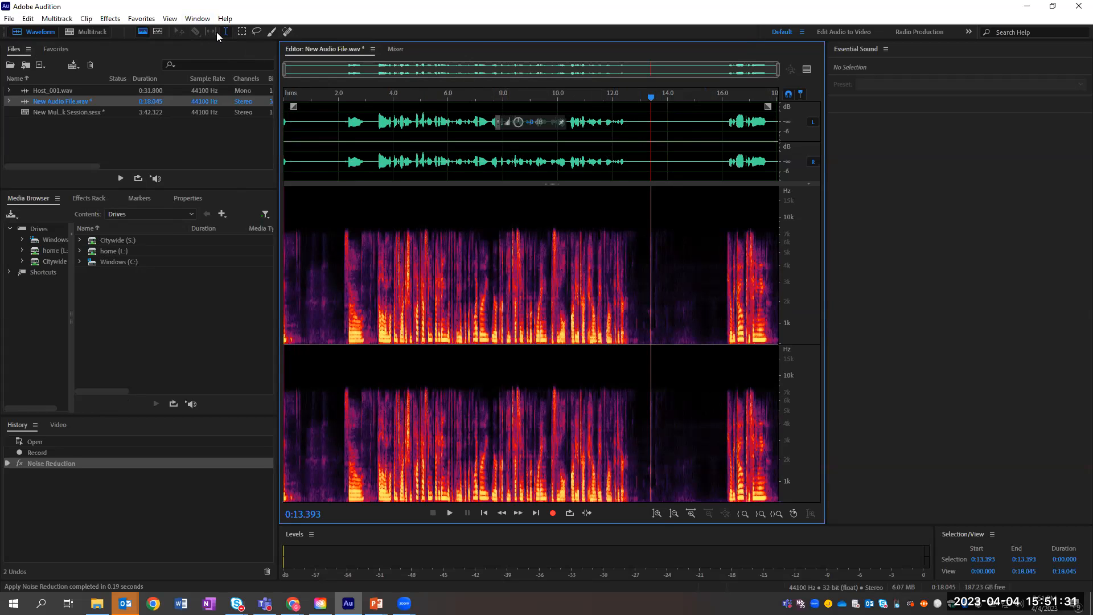
pyautogui.click(595, 107)
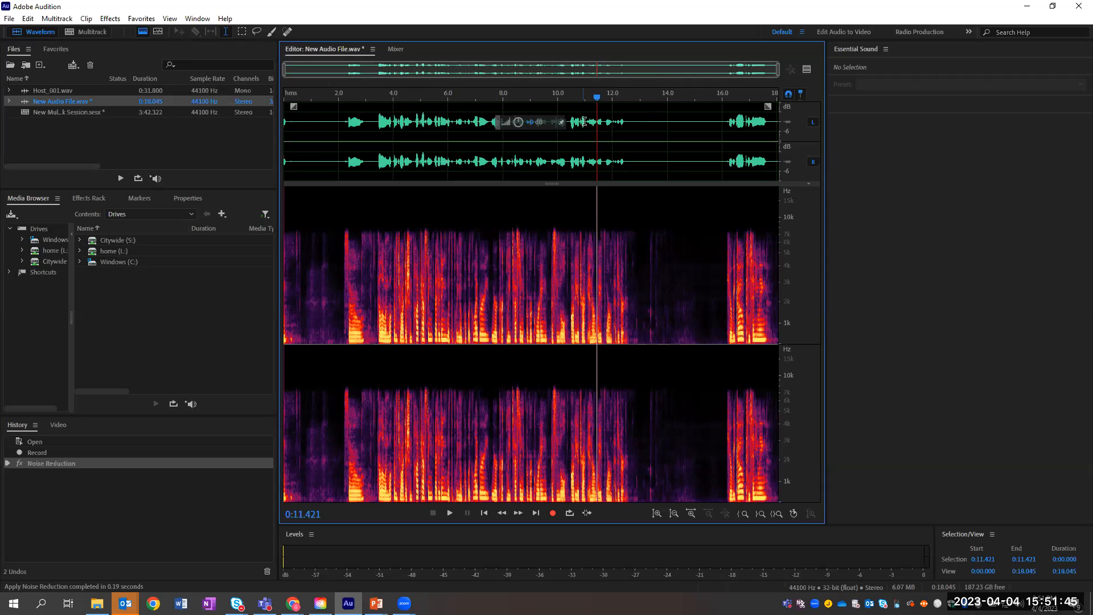
pyautogui.click(627, 116)
pyautogui.click(668, 120)
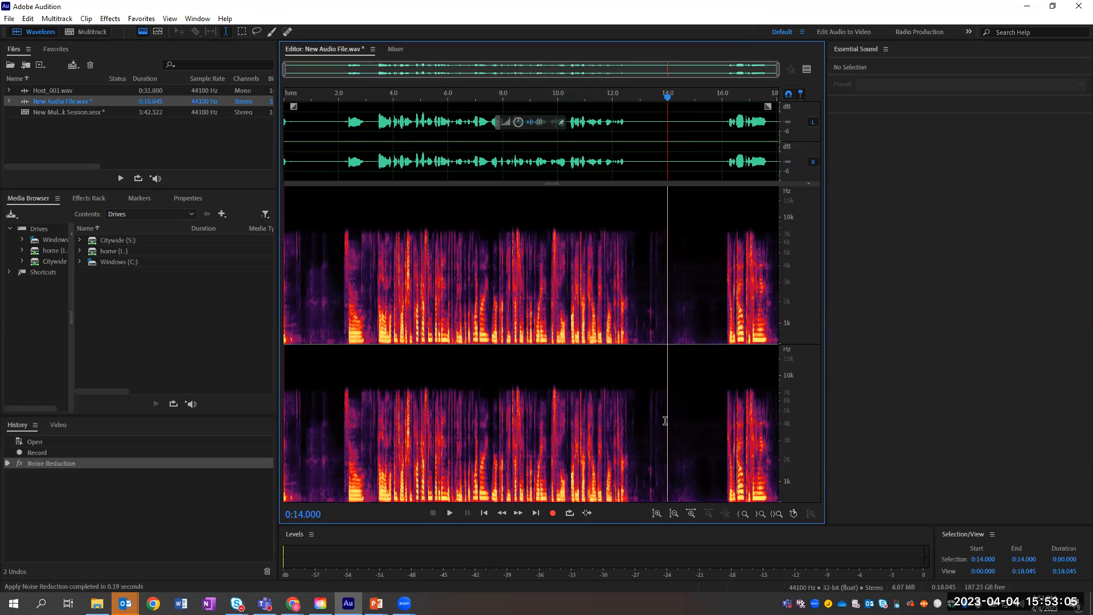
pyautogui.click(517, 140)
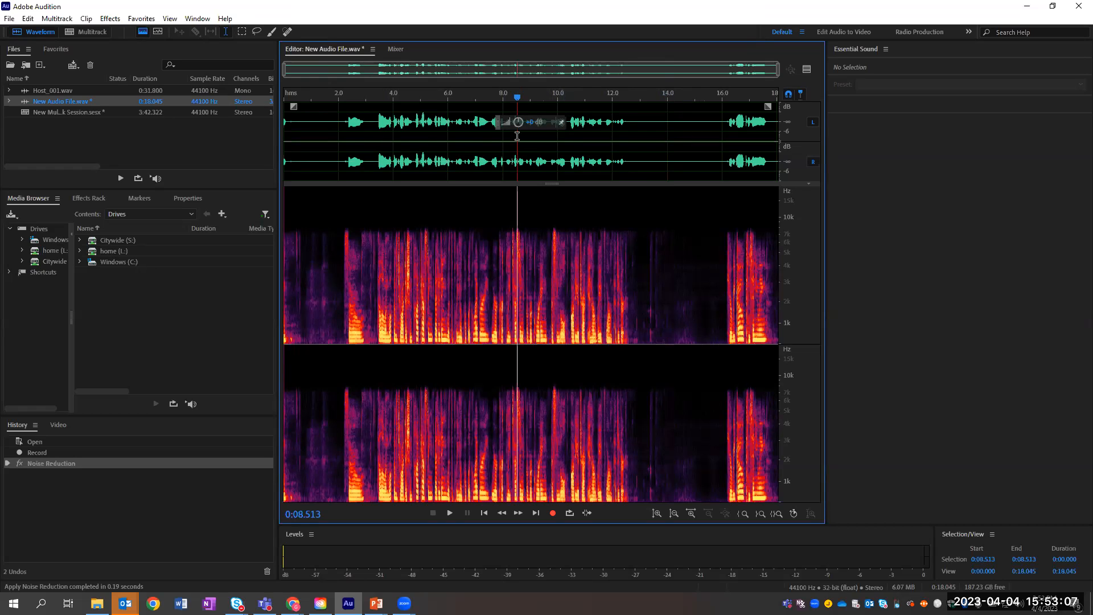
pyautogui.click(50, 113)
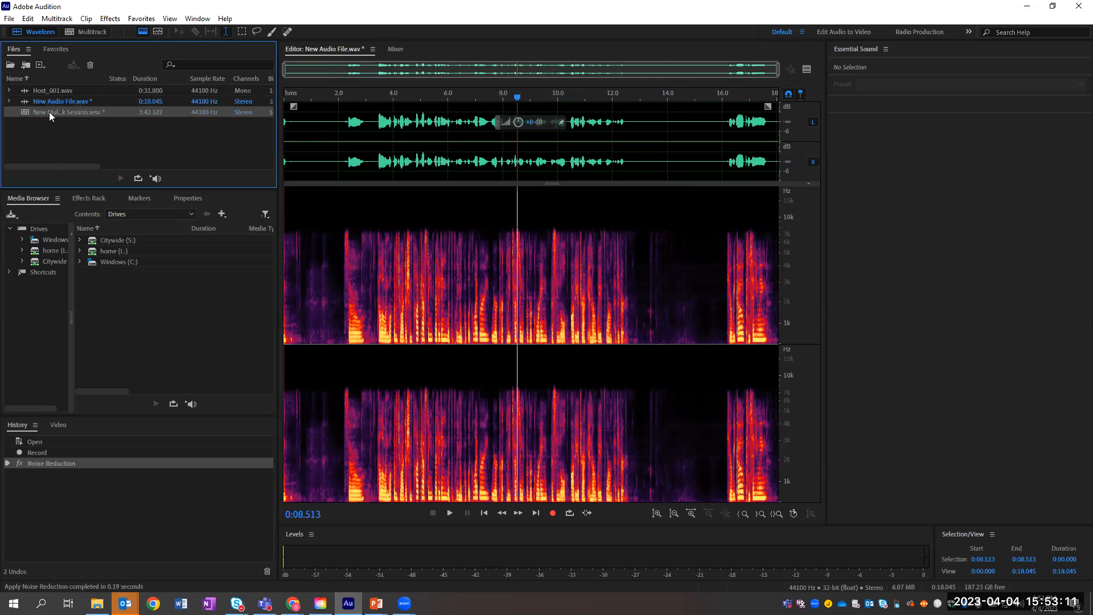
# Step: Open the .sesx multitrack session and drop New Audio File.wav onto the Interview track at the Main marker
pyautogui.doubleClick(49, 112)
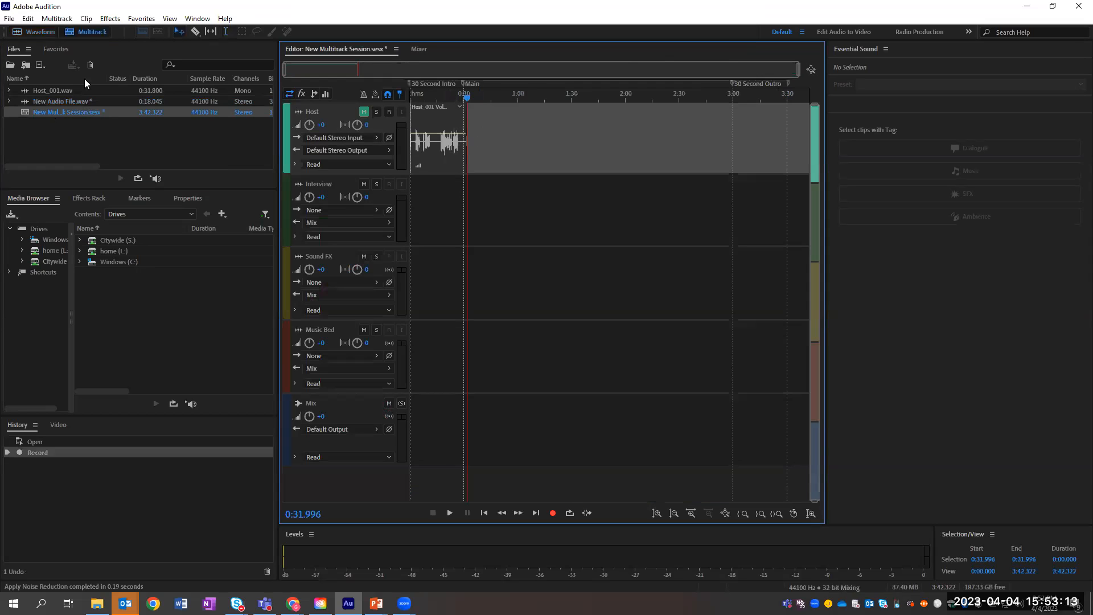
pyautogui.moveTo(40, 101); pyautogui.dragTo(468, 223)
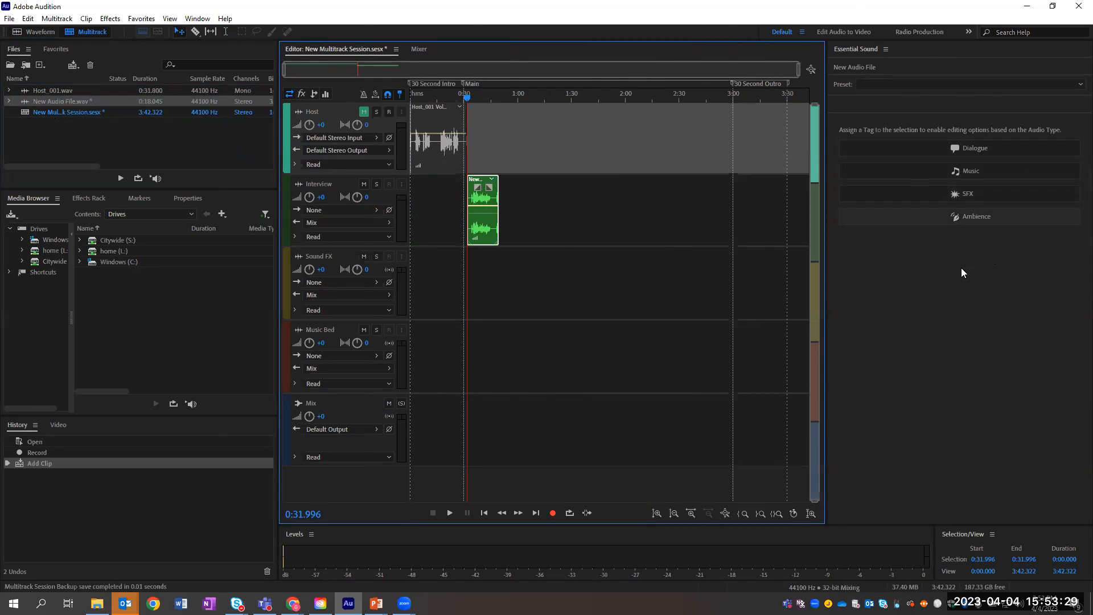
# Step: Tag the Interview clip as Dialogue in Essential Sound and bring up its Preset list
pyautogui.click(970, 148)
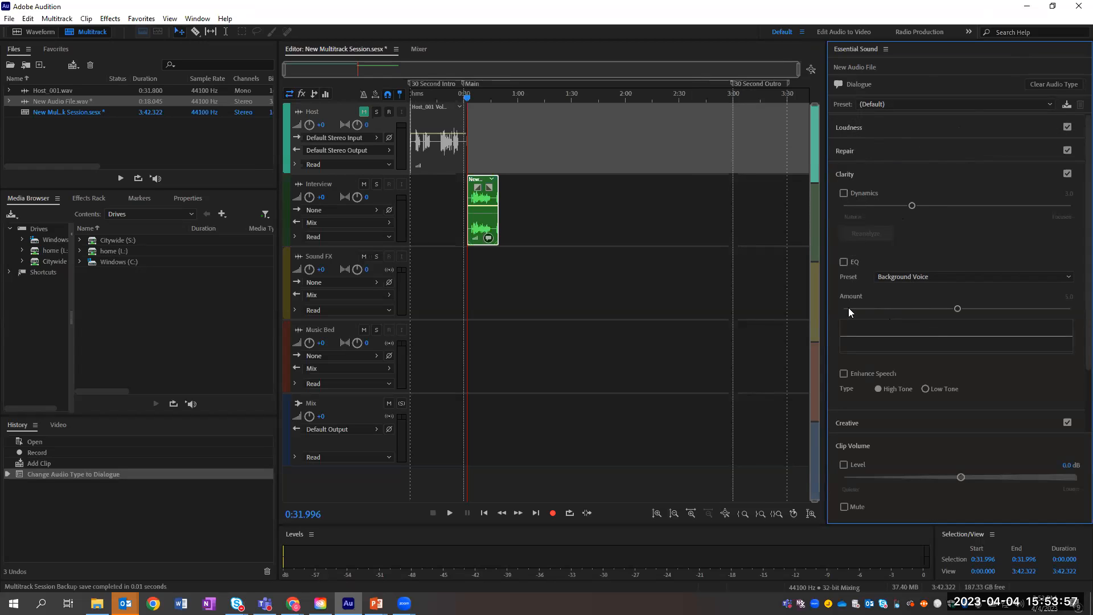
pyautogui.scroll(1, 918, 489)
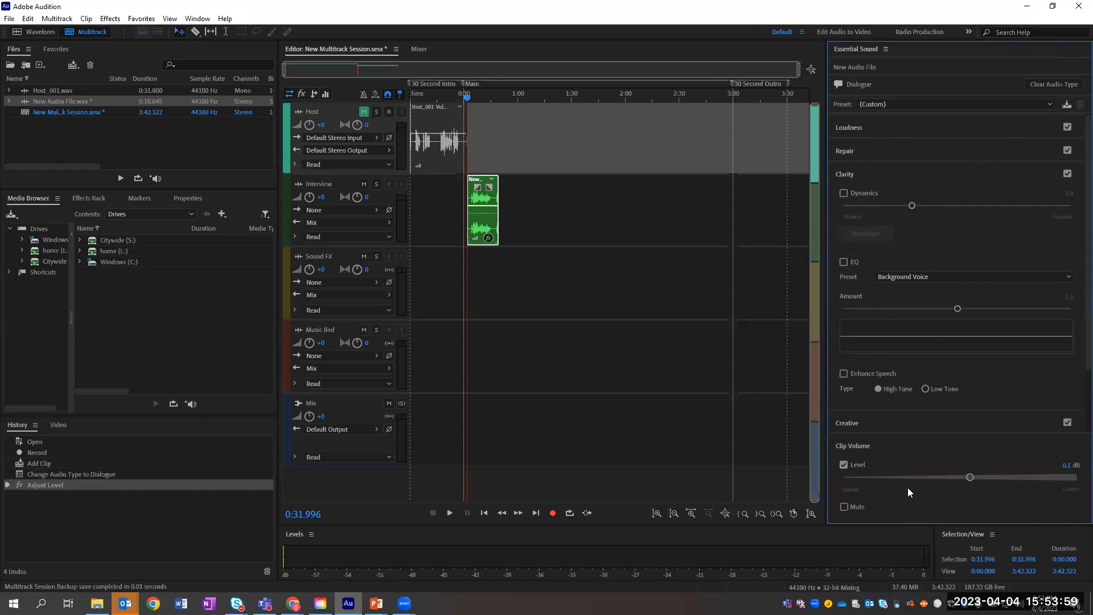
pyautogui.scroll(-1, 908, 484)
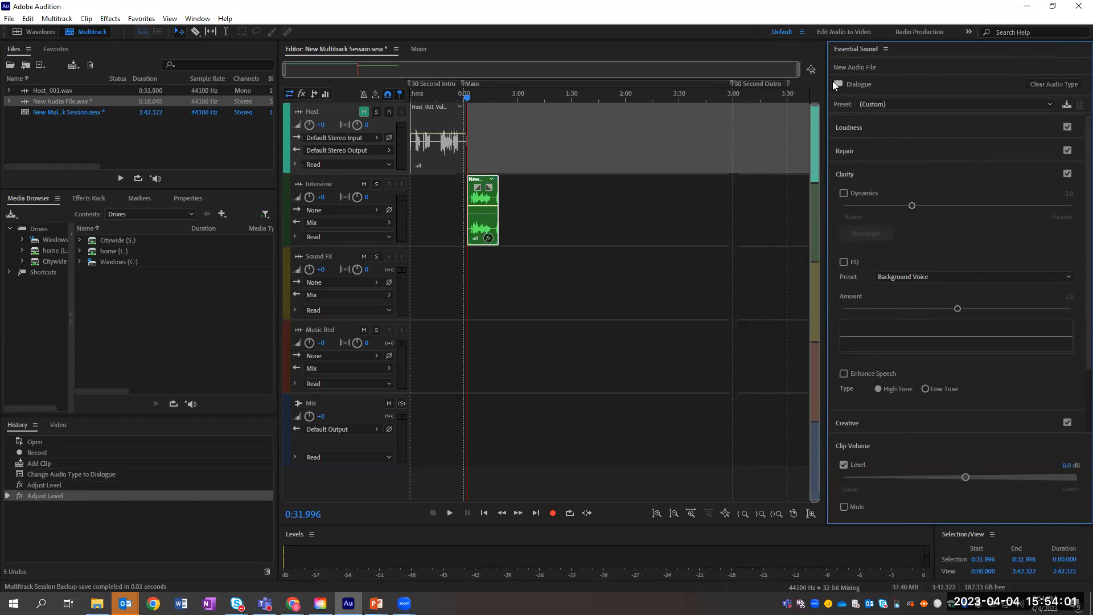
pyautogui.click(913, 104)
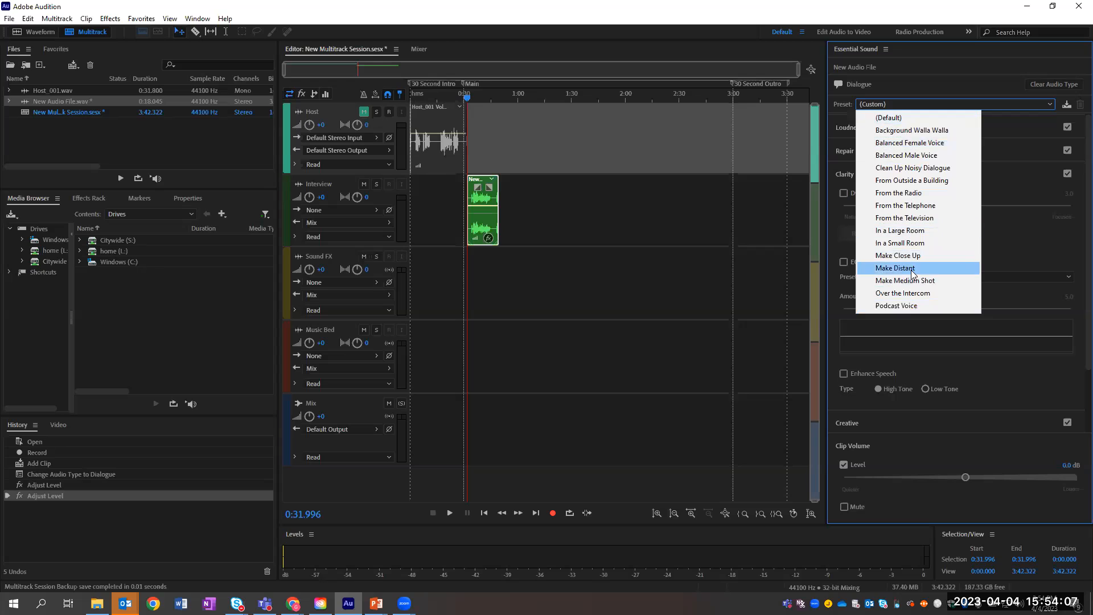
# Step: Try the Podcast Voice preset on the clip, then reset it to the (Default) dialogue preset
pyautogui.click(906, 308)
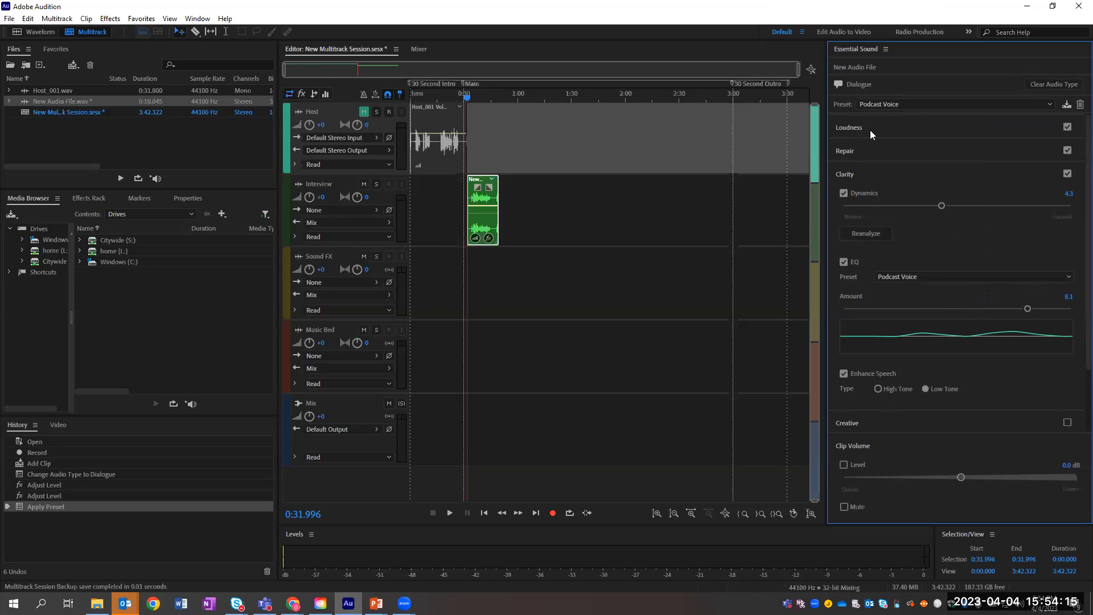
pyautogui.click(1048, 103)
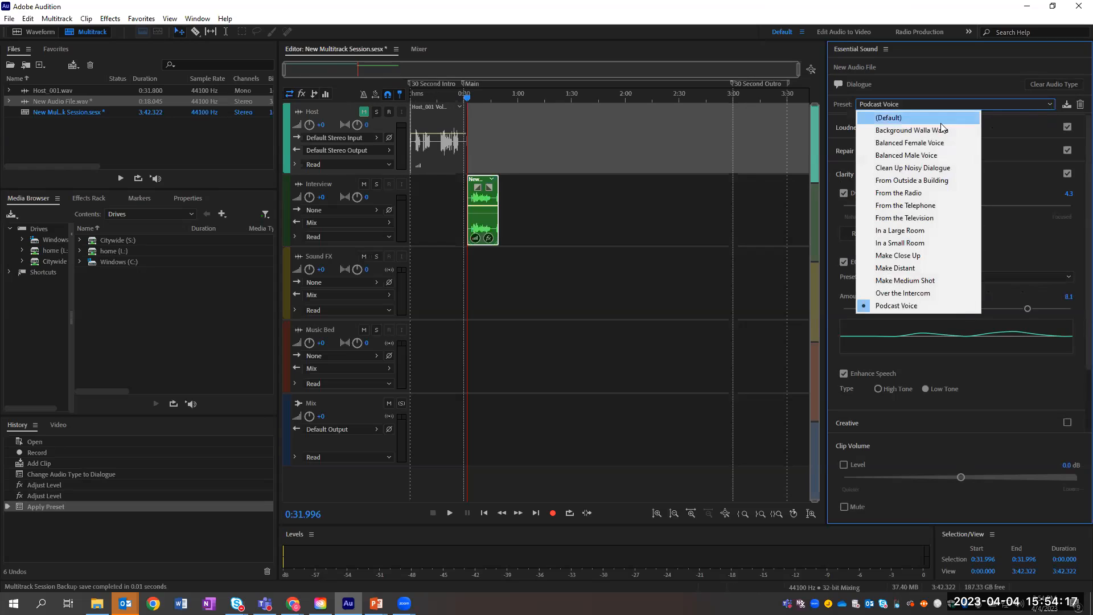
pyautogui.click(889, 115)
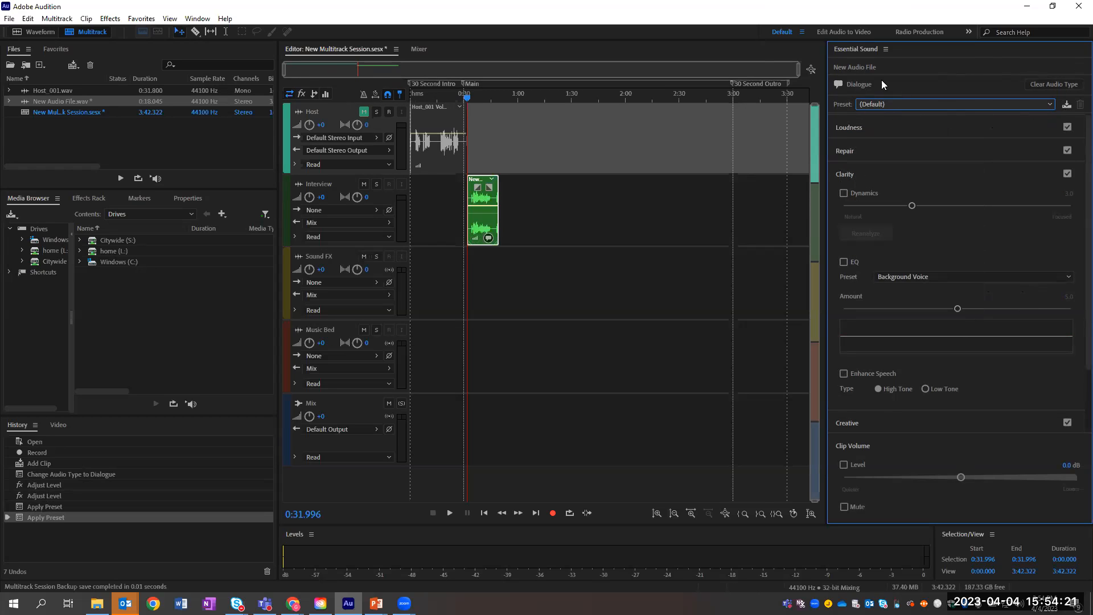
# Step: Enable Clarity EQ with the Background Voice preset at 5.3 and auto-match loudness to -23 LUFS
pyautogui.click(927, 277)
pyautogui.click(923, 290)
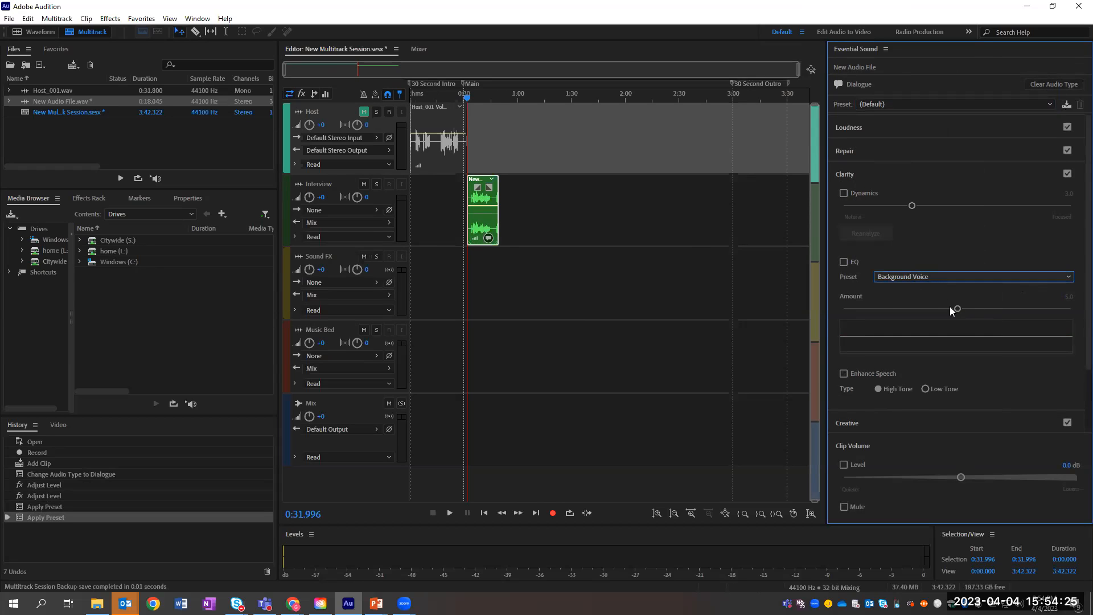
pyautogui.moveTo(958, 310); pyautogui.dragTo(963, 308)
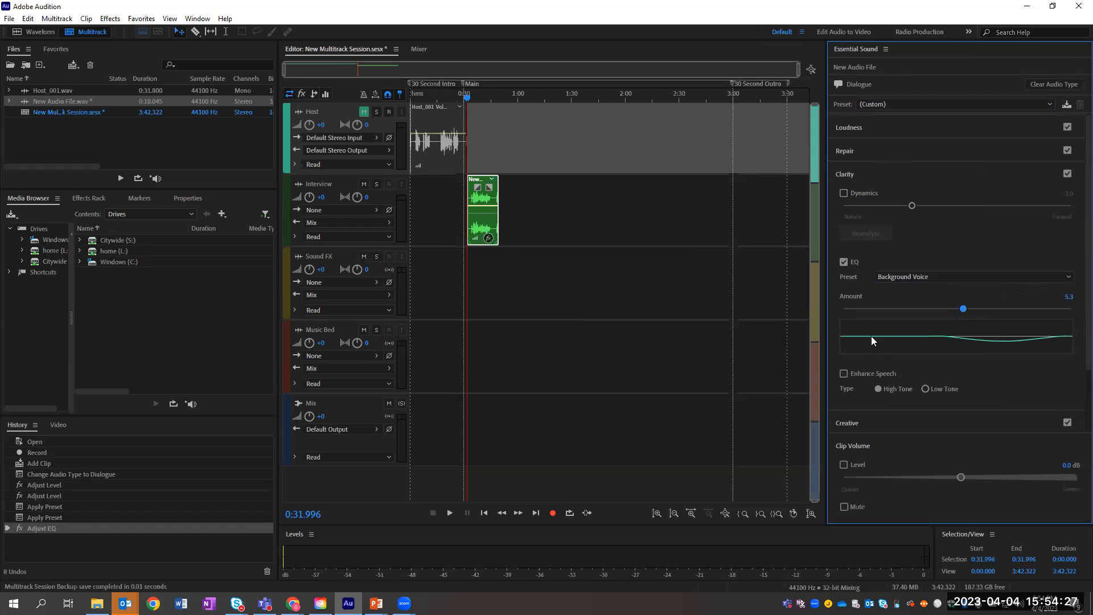
pyautogui.click(847, 129)
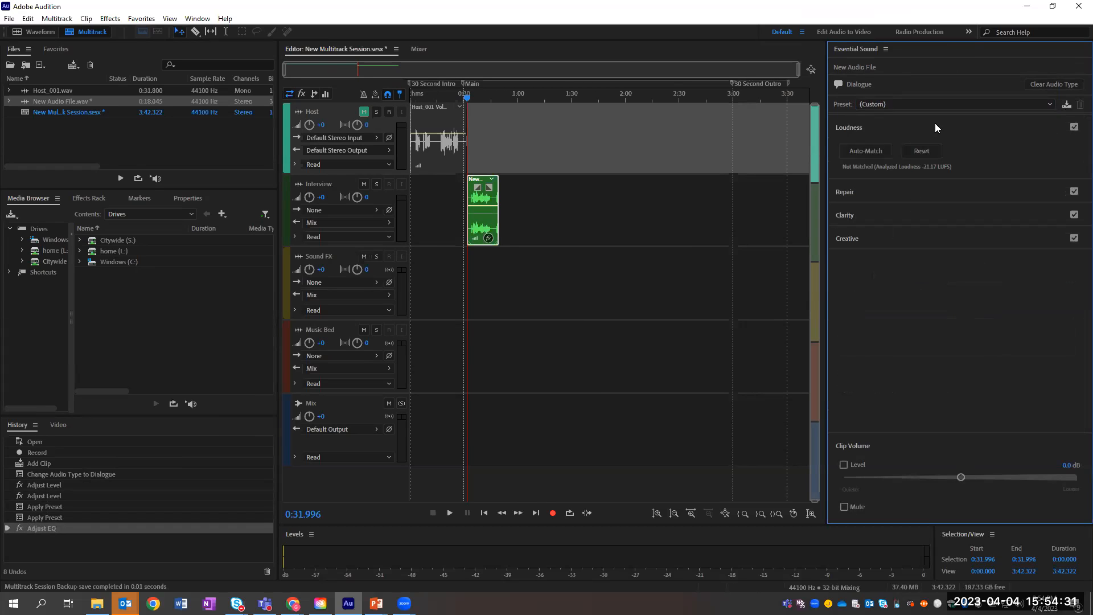
pyautogui.click(864, 152)
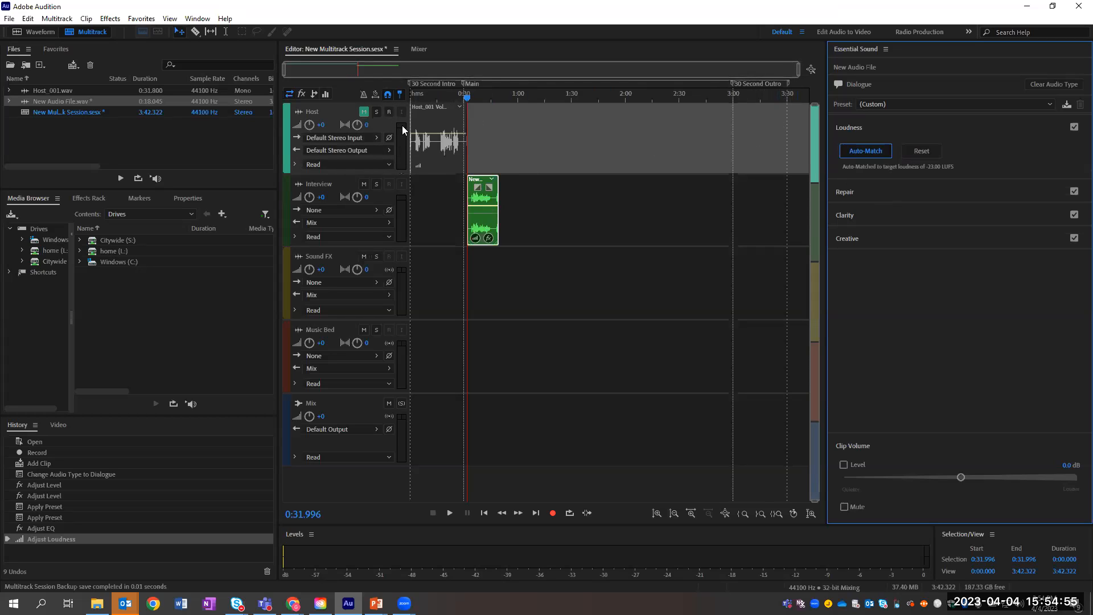
# Step: Zoom the timeline to 0–1:13 and collapse the Interview clip's Loudness settings
pyautogui.moveTo(797, 69); pyautogui.dragTo(457, 69)
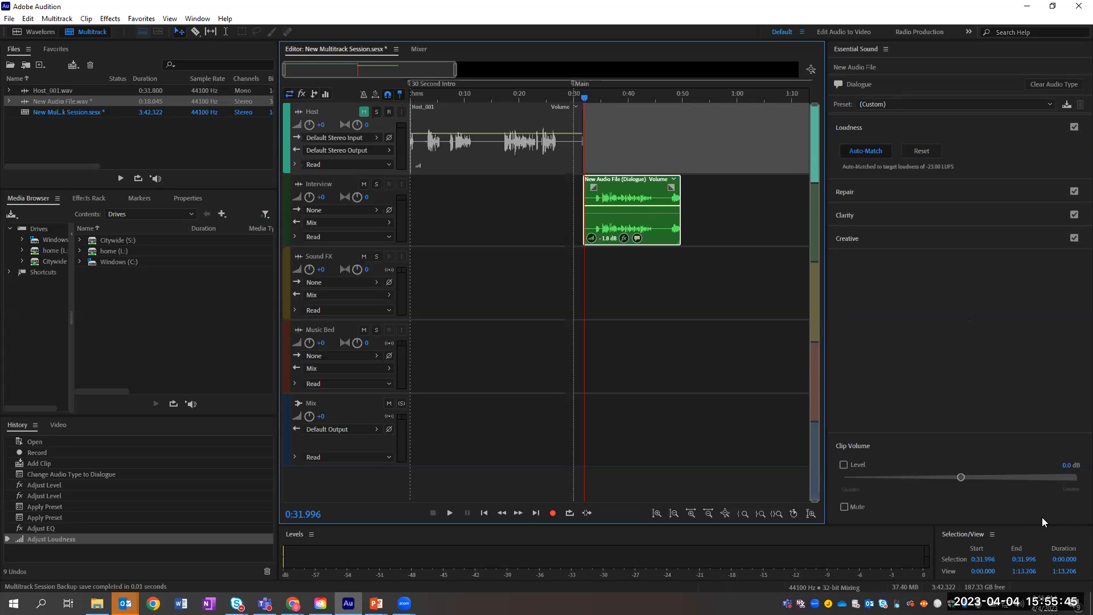
pyautogui.click(932, 80)
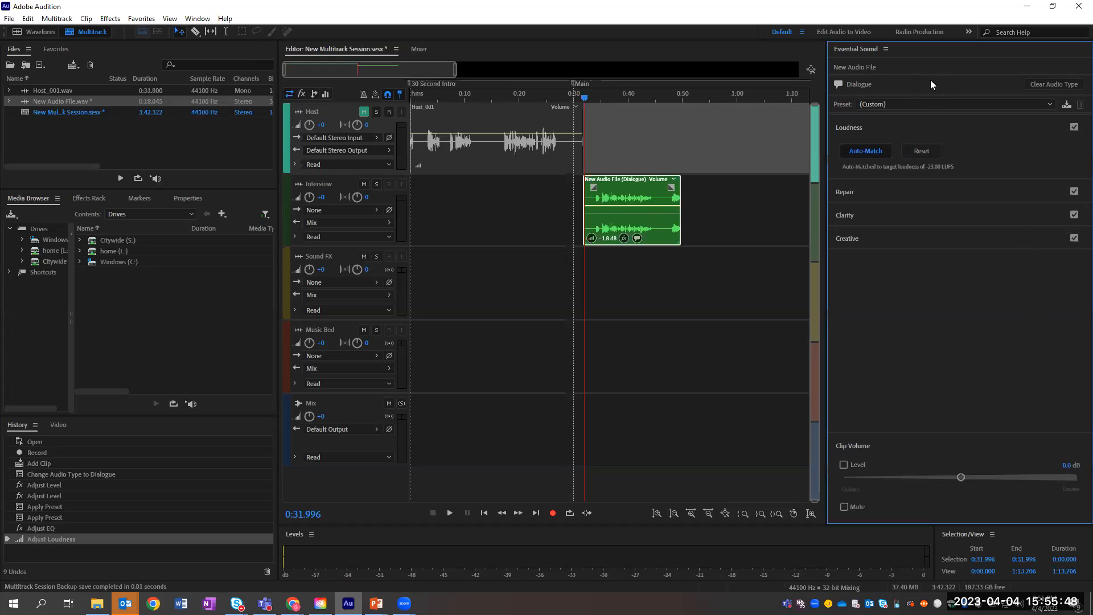
pyautogui.click(911, 131)
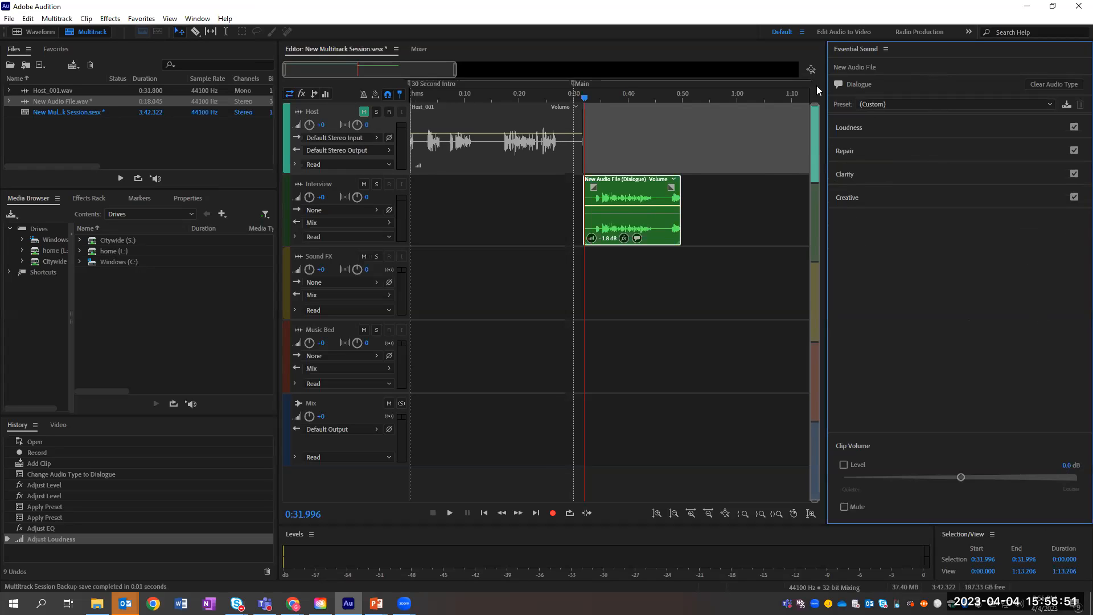
# Step: Select the Host_001 clip and change its audio type from SFX to Dialogue
pyautogui.click(886, 50)
pyautogui.click(874, 51)
pyautogui.click(475, 147)
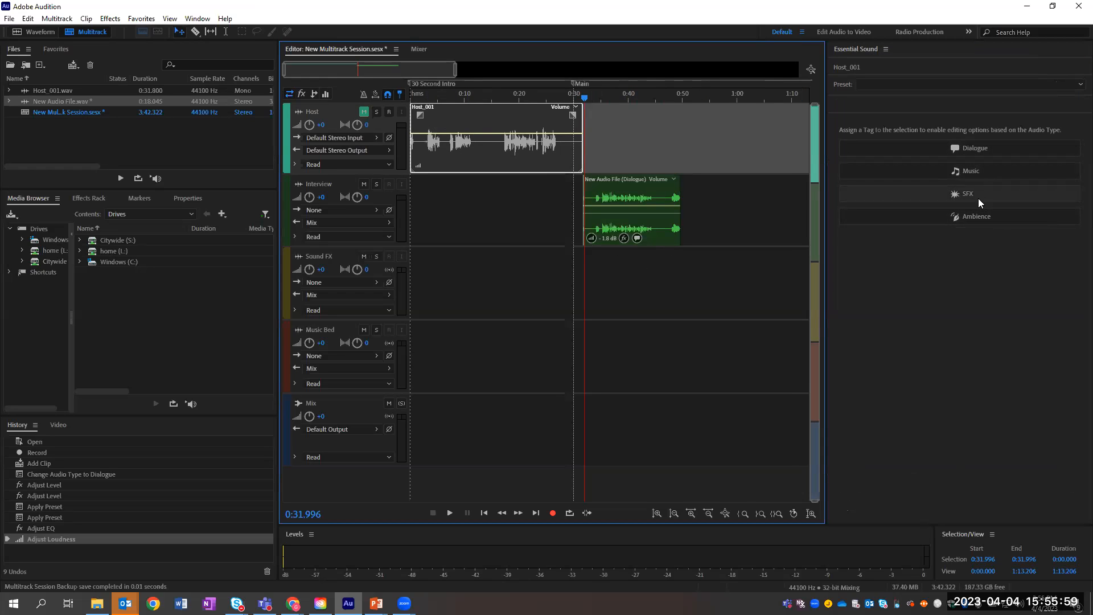
pyautogui.click(992, 194)
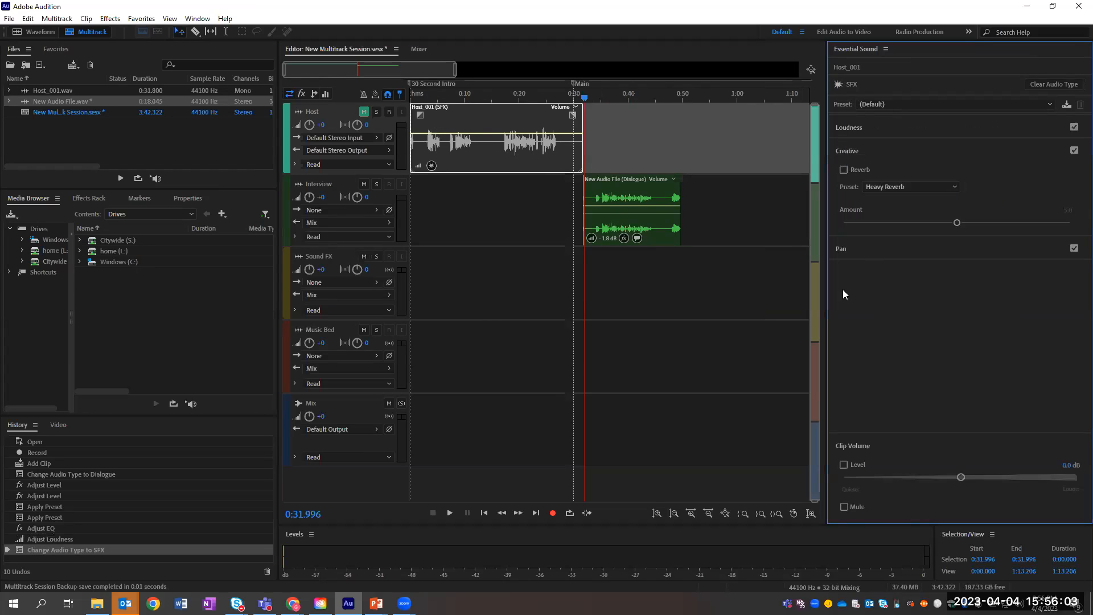
pyautogui.click(1054, 84)
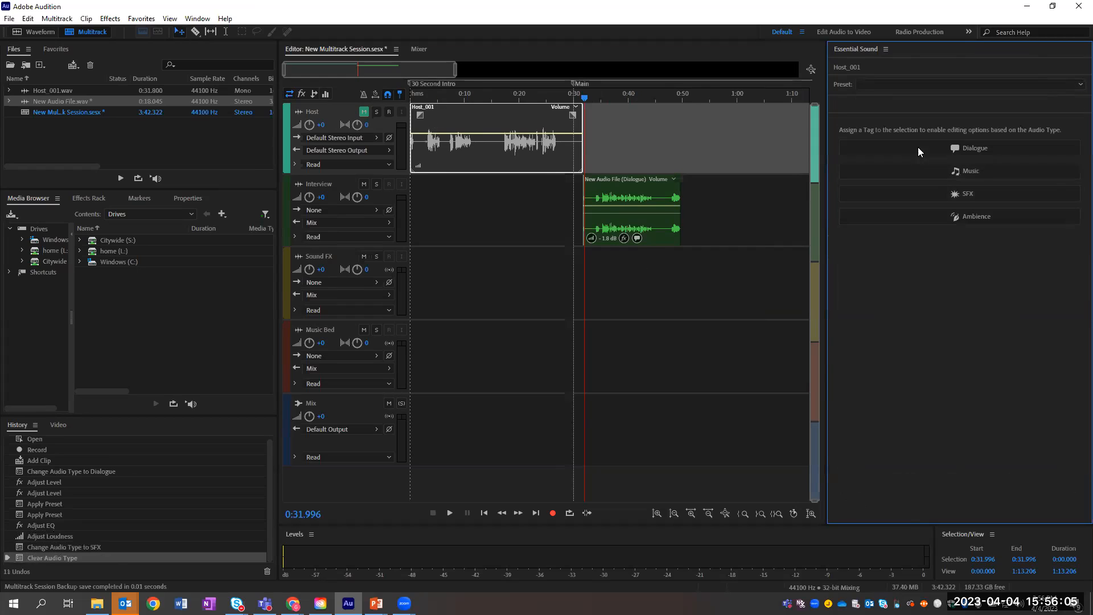
pyautogui.click(969, 150)
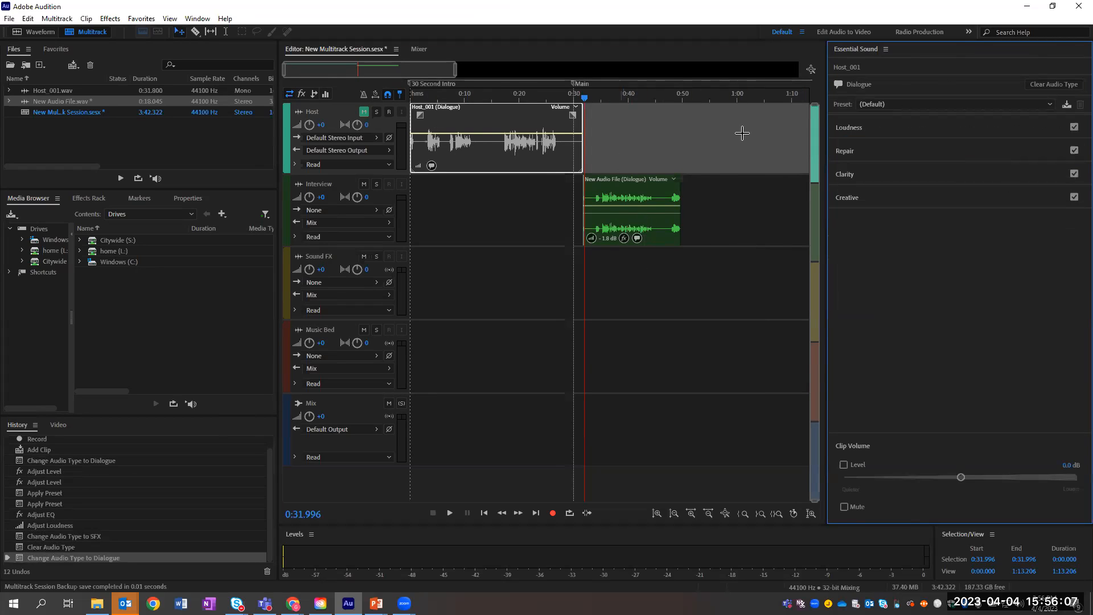
# Step: Browse Host_001's Creative, Clarity, Repair and Loudness sections, then select the Interview, Sound FX and Music Bed tracks
pyautogui.click(1018, 195)
pyautogui.click(892, 175)
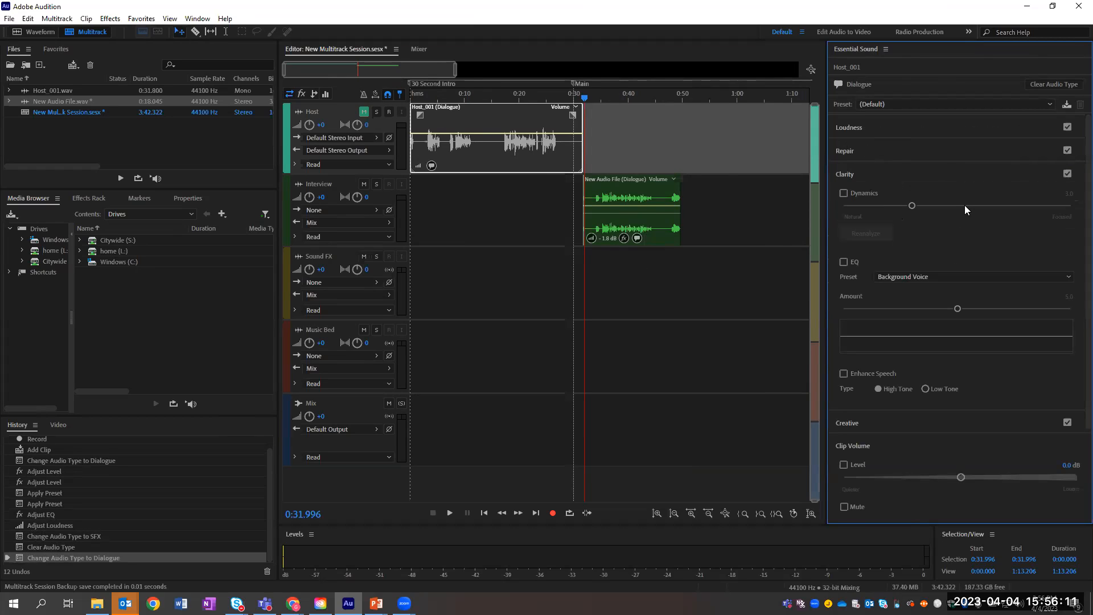
pyautogui.click(898, 152)
pyautogui.click(861, 129)
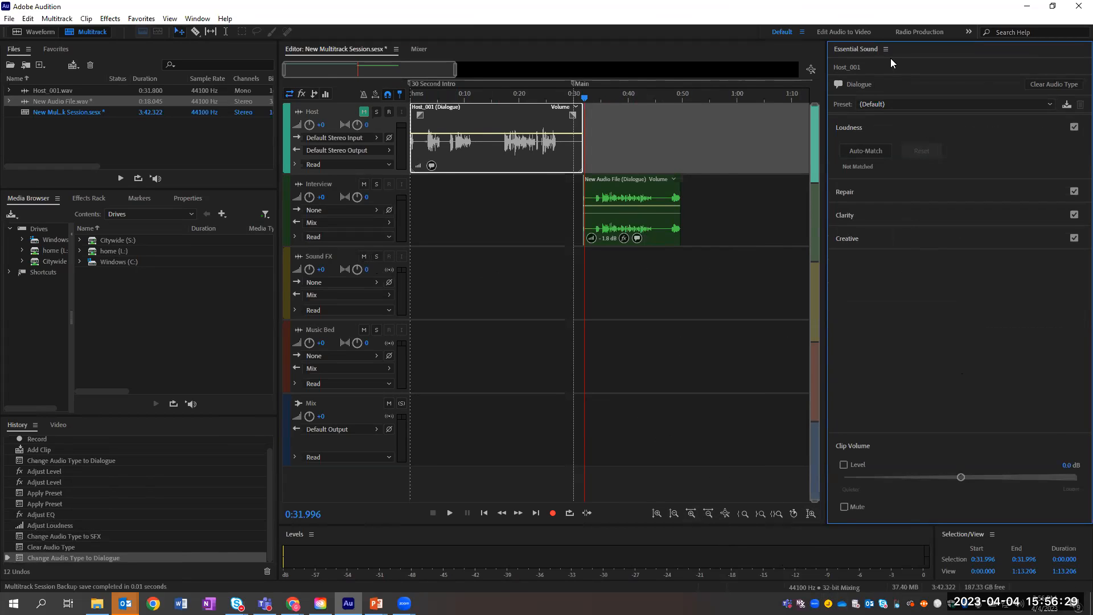
pyautogui.click(608, 235)
pyautogui.click(456, 287)
pyautogui.click(464, 358)
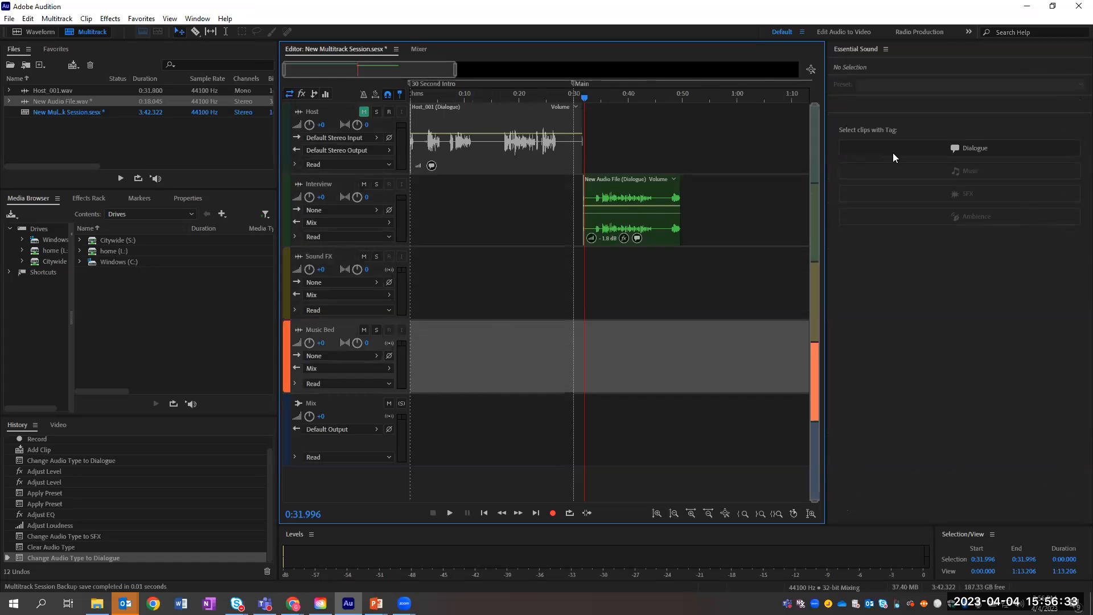
pyautogui.moveTo(57, 91); pyautogui.dragTo(418, 353)
pyautogui.moveTo(511, 353); pyautogui.dragTo(487, 340)
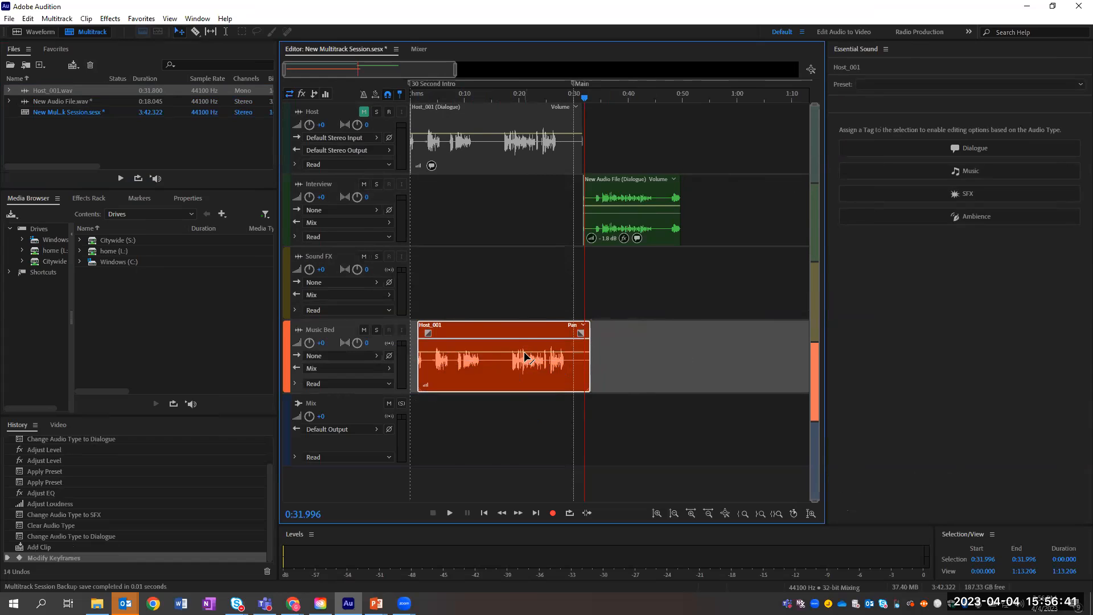
pyautogui.click(968, 171)
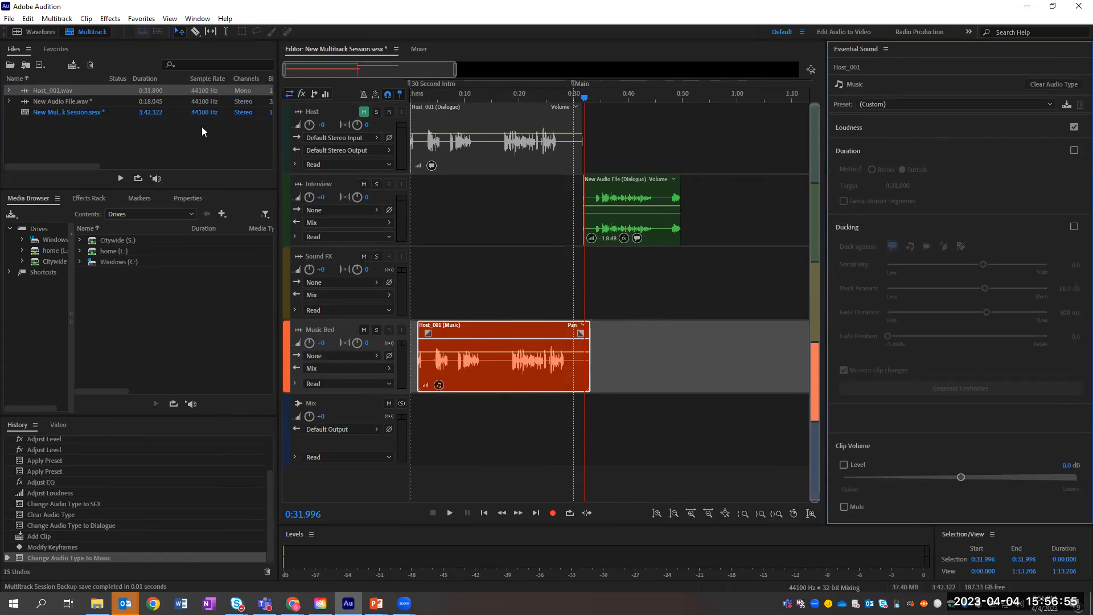
pyautogui.click(533, 350)
pyautogui.press('Delete')
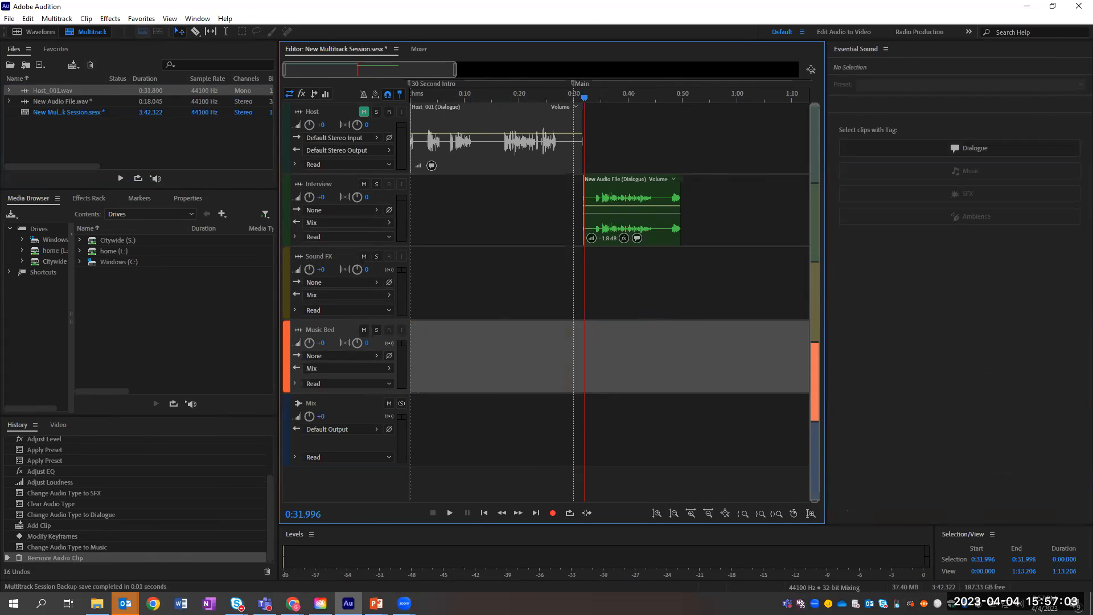
pyautogui.hotkey('alt', 'Tab')
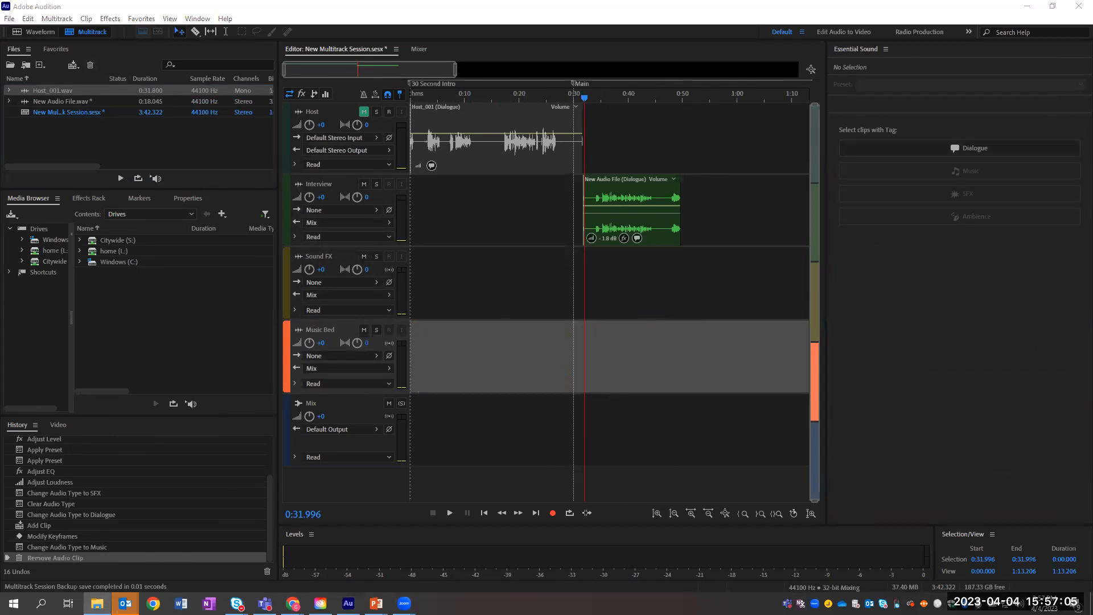
# Step: Import the podcast .sesx into the Files panel and place Host_001.wav on Sound FX near 0:07
pyautogui.moveTo(1092, 182); pyautogui.dragTo(467, 341)
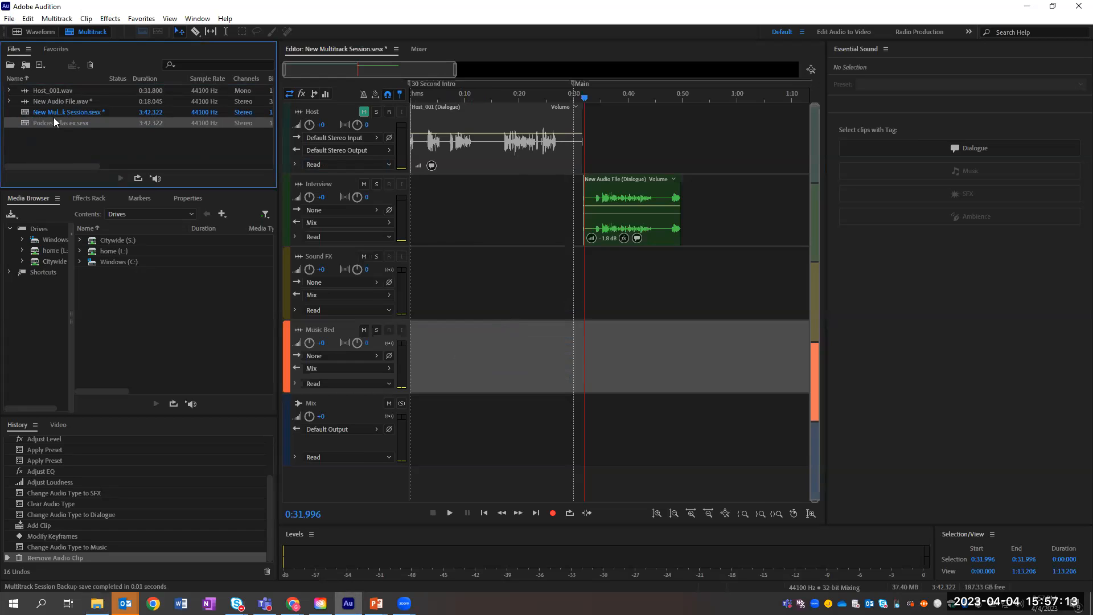
pyautogui.moveTo(46, 121); pyautogui.dragTo(462, 269)
pyautogui.moveTo(67, 90); pyautogui.dragTo(442, 311)
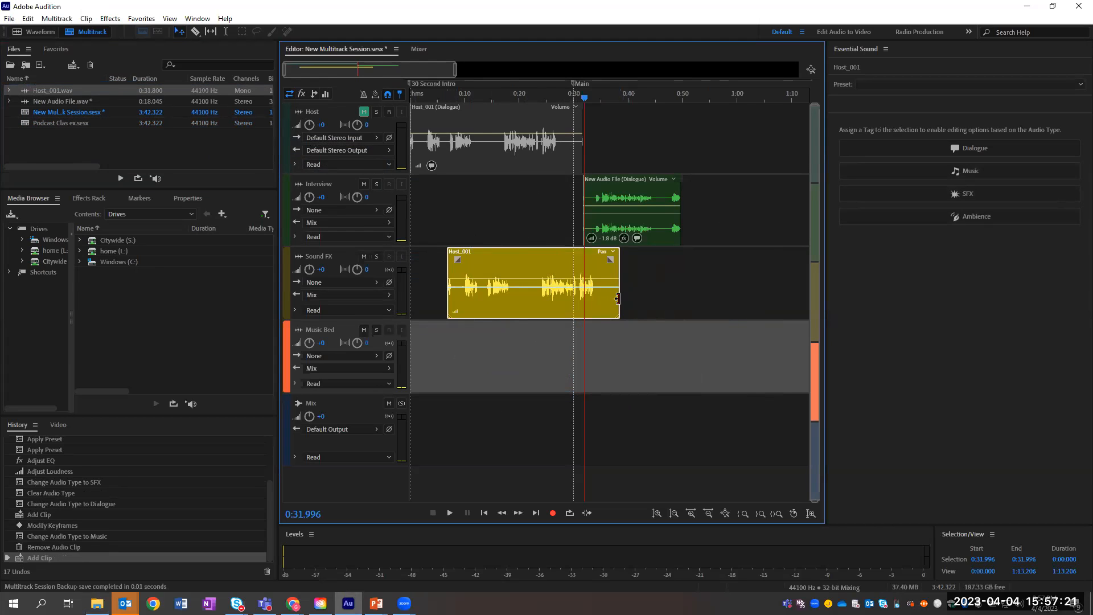
# Step: Tag the Sound FX Host_001 clip as Music, collapsing Duration and expanding the Ducking section
pyautogui.click(963, 172)
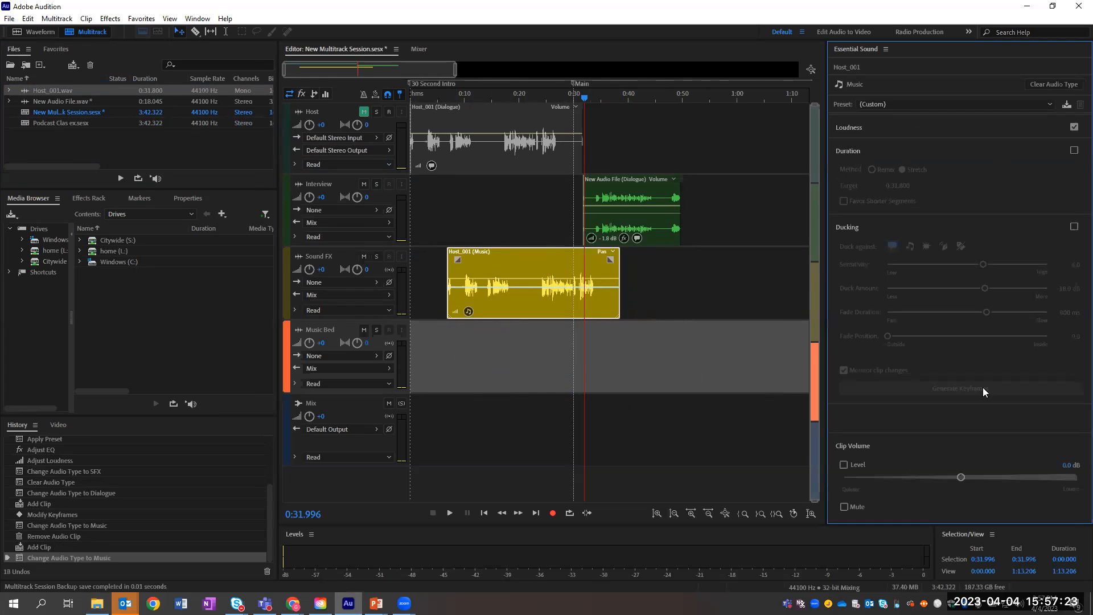
pyautogui.click(846, 230)
pyautogui.click(855, 173)
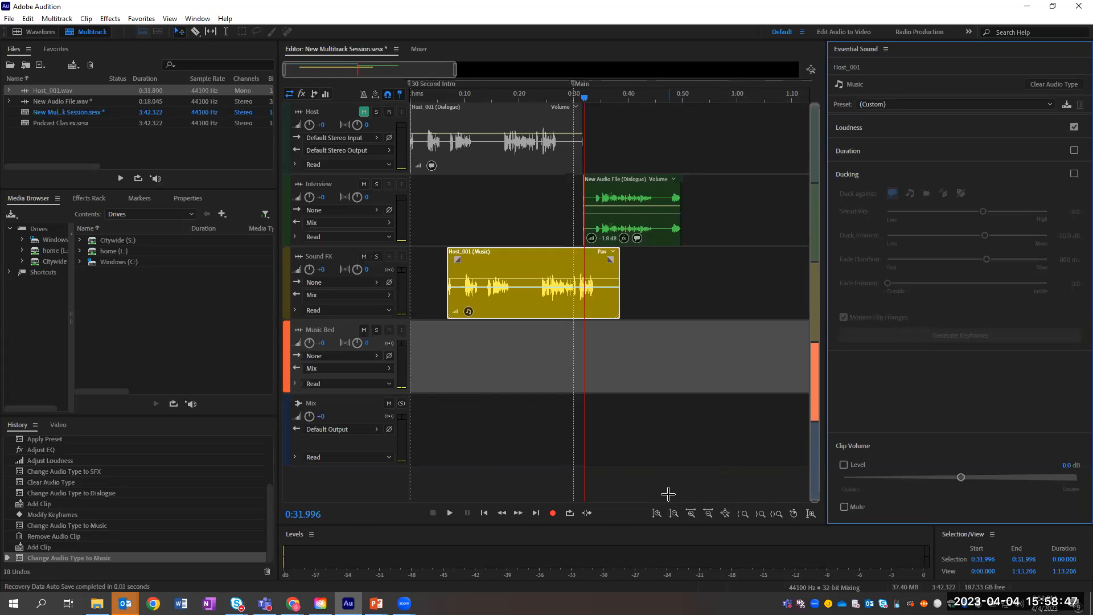
# Step: Enable ducking on the Music clip, move it to 0:00, and add a second Host_001 clip near 0:50
pyautogui.click(1074, 173)
pyautogui.click(1074, 173)
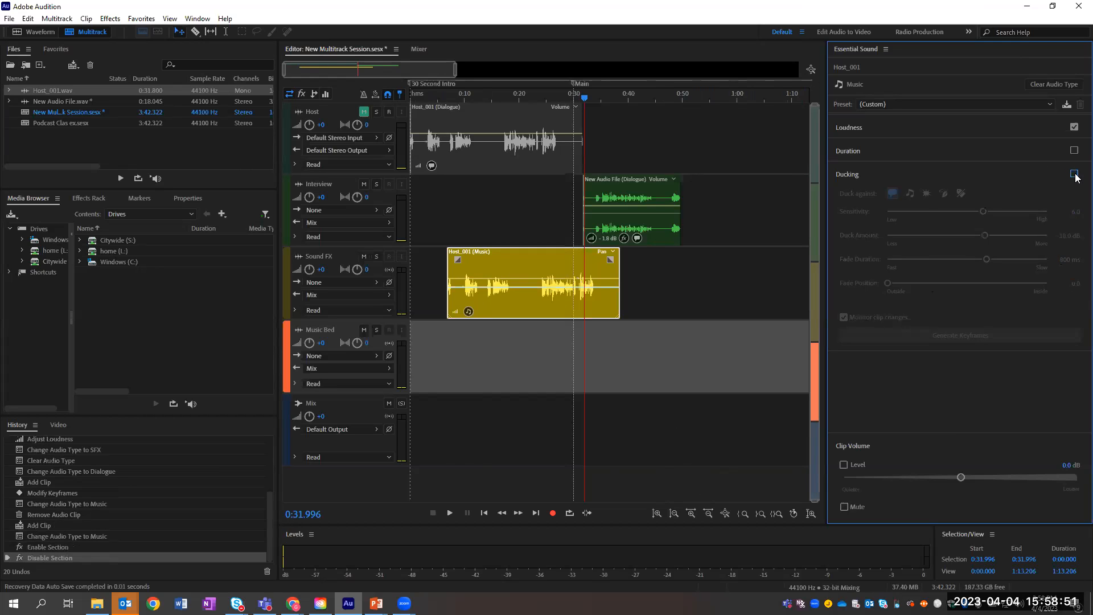
pyautogui.click(1075, 174)
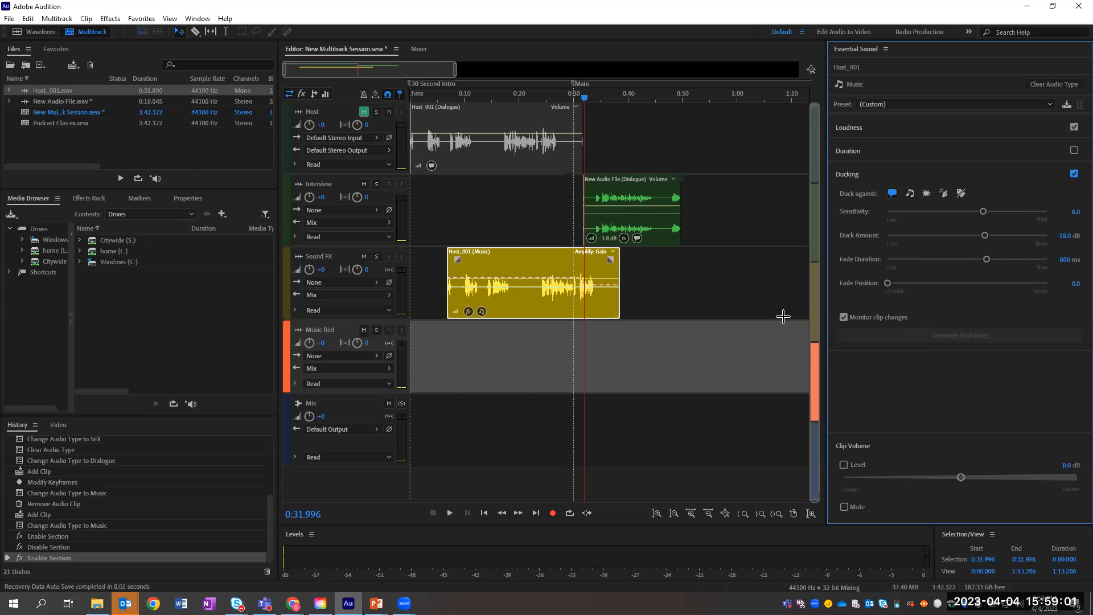
pyautogui.moveTo(538, 267); pyautogui.dragTo(501, 270)
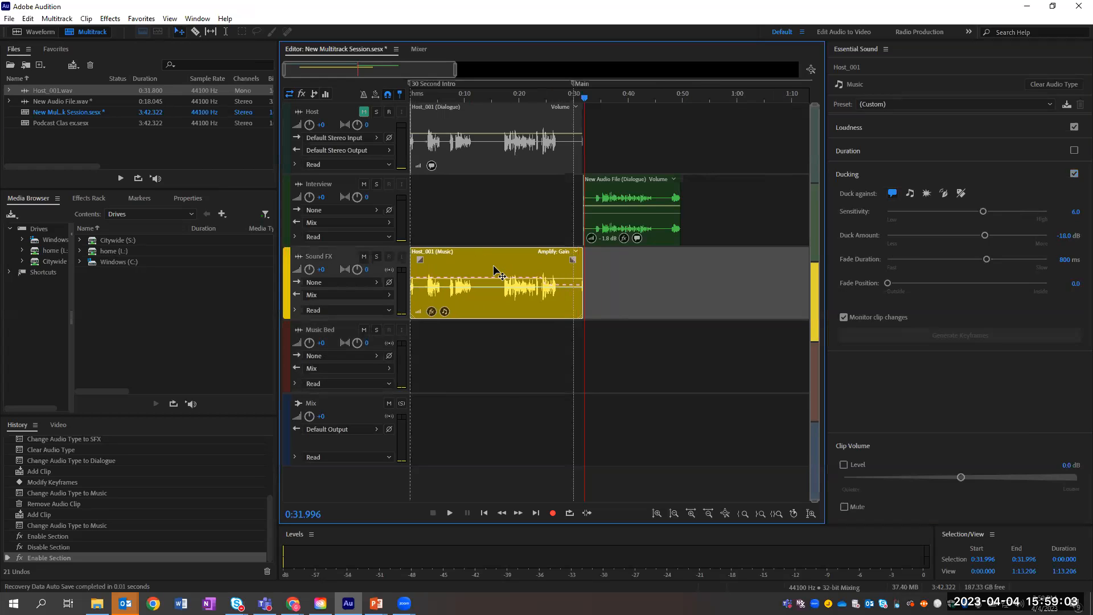
pyautogui.moveTo(57, 92); pyautogui.dragTo(728, 286)
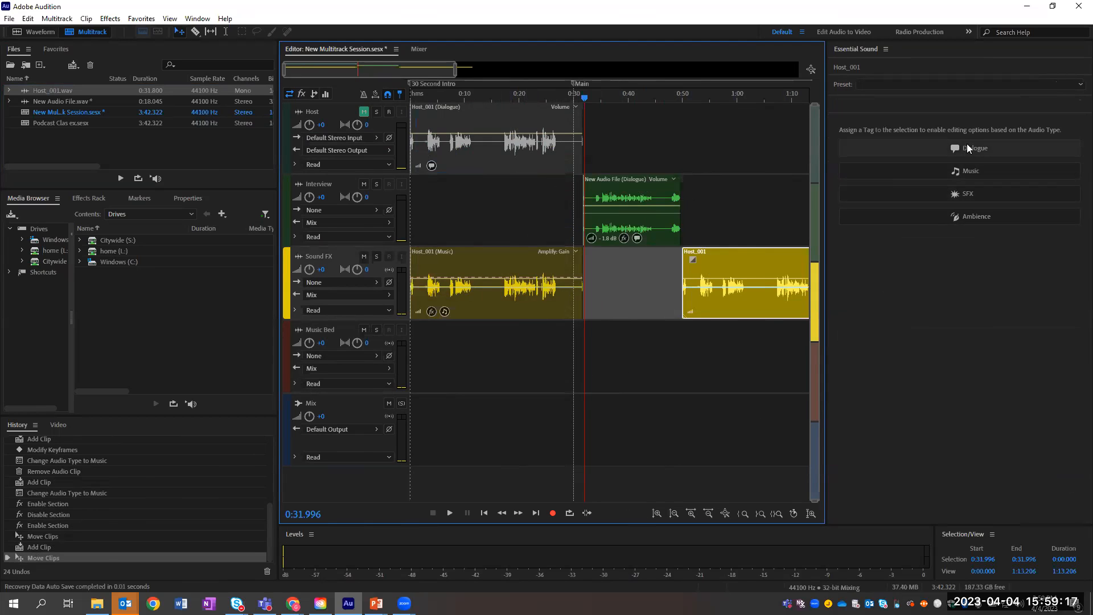
# Step: Tag the second Host_001 clip as Music and turn on its ducking
pyautogui.click(971, 171)
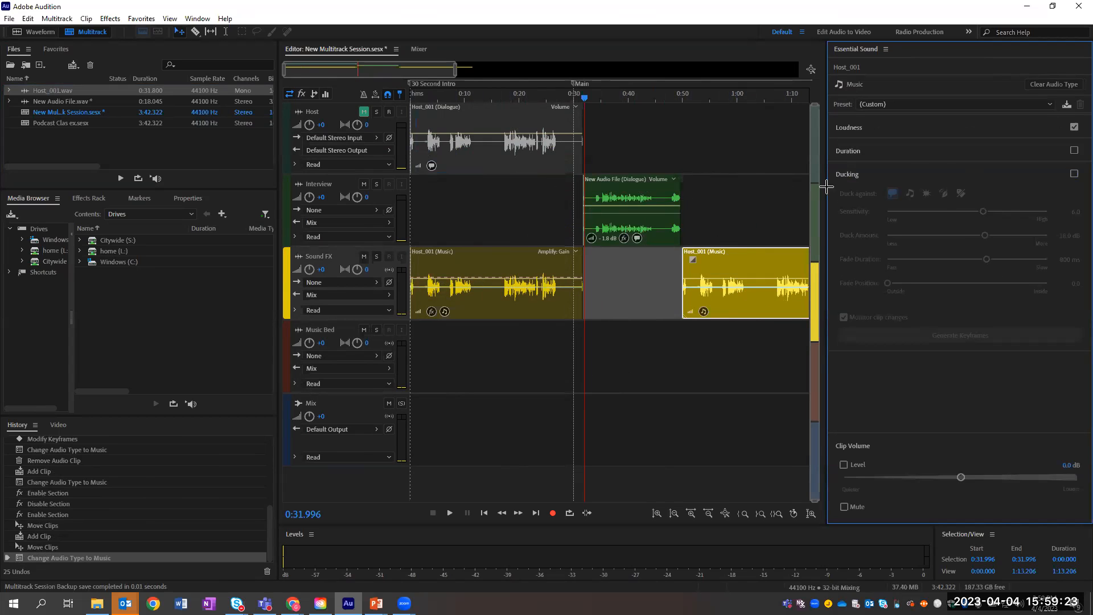
pyautogui.click(738, 256)
pyautogui.click(1074, 174)
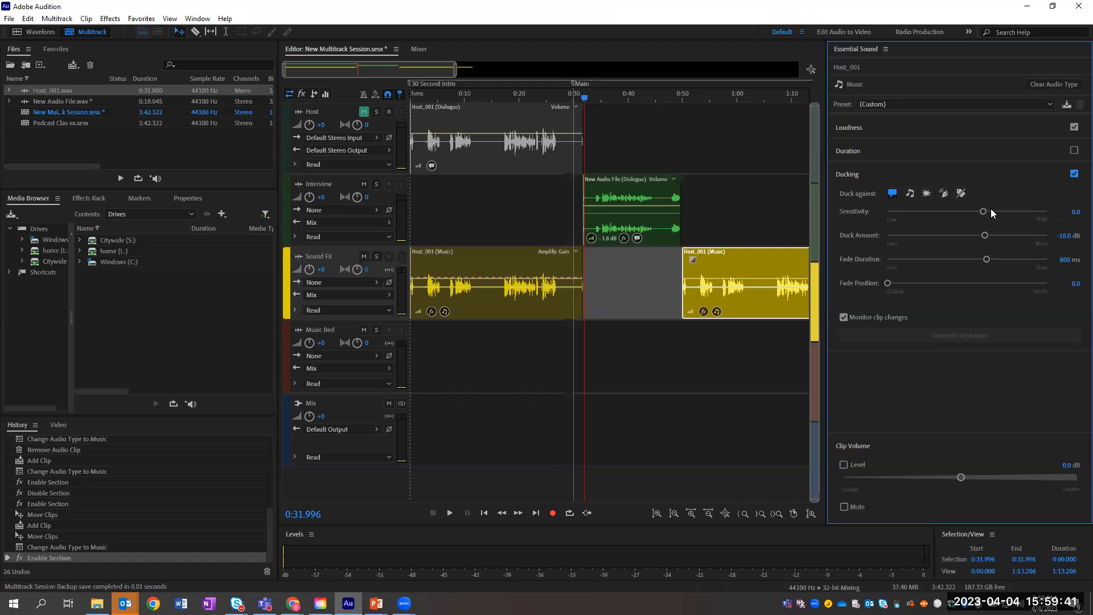
# Step: Set the ducking sensitivity to 5.8 and the duck amount to -8.9 dB
pyautogui.click(932, 212)
pyautogui.click(980, 212)
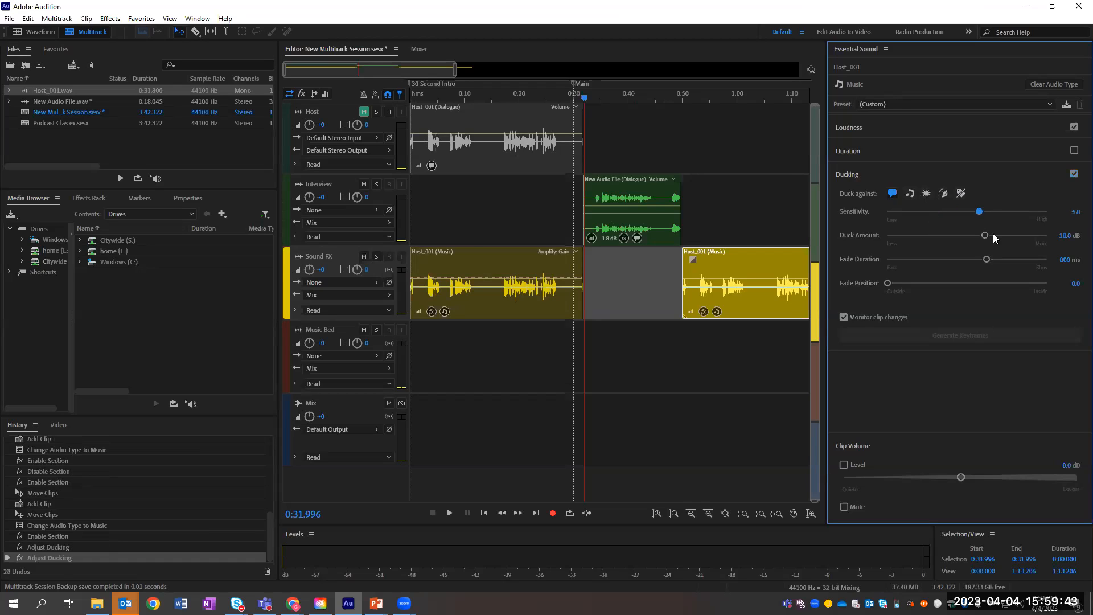
pyautogui.moveTo(987, 238); pyautogui.dragTo(956, 236)
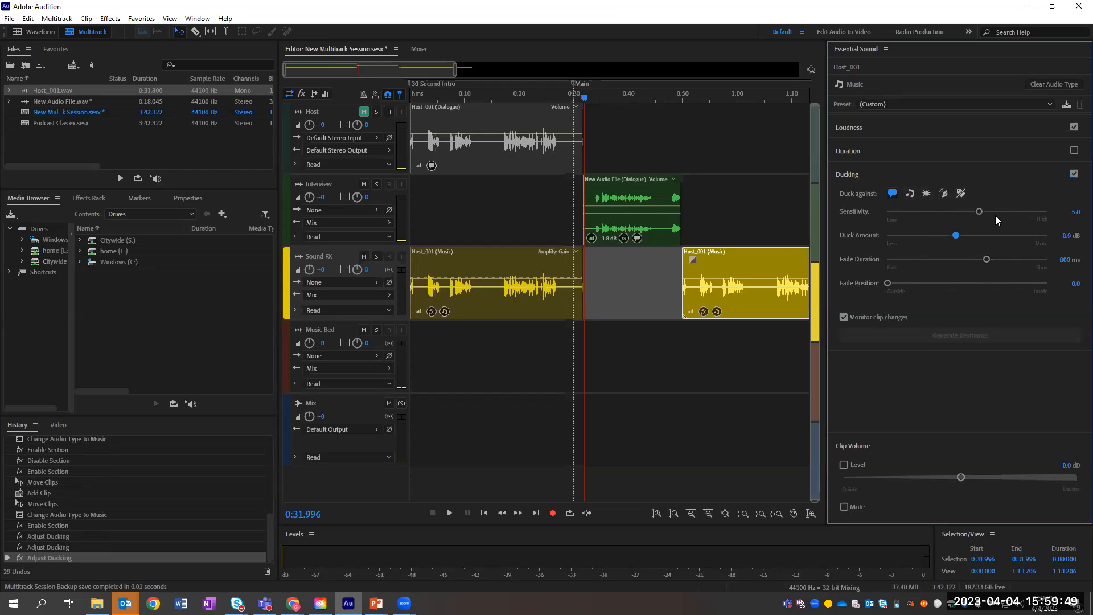
pyautogui.click(516, 258)
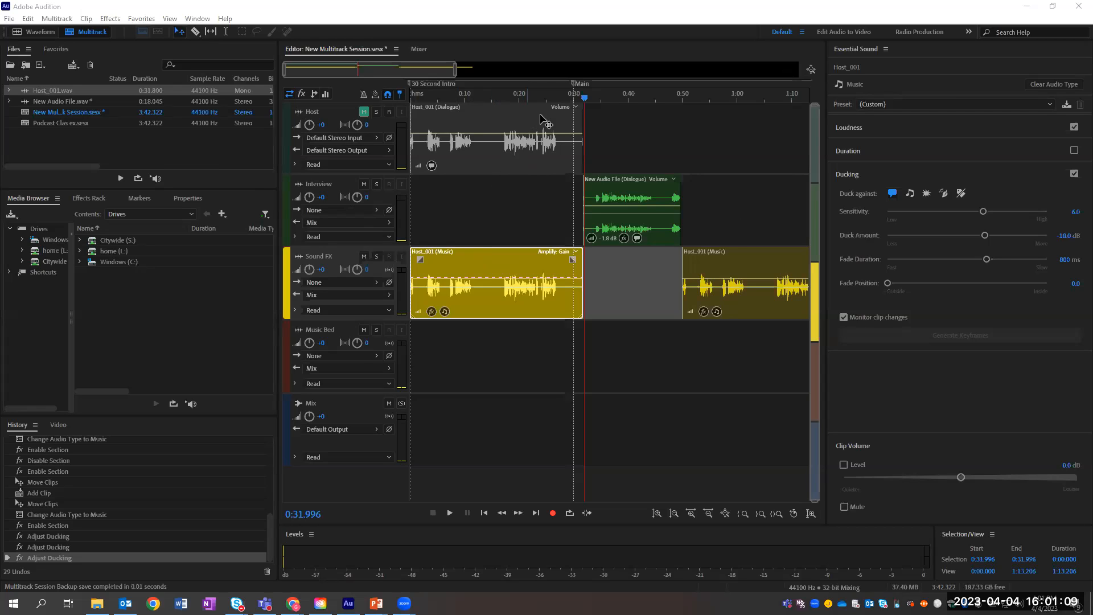
# Step: Open New Audio File.wav in the Waveform editor and zoom into the first half of the clip
pyautogui.doubleClick(64, 102)
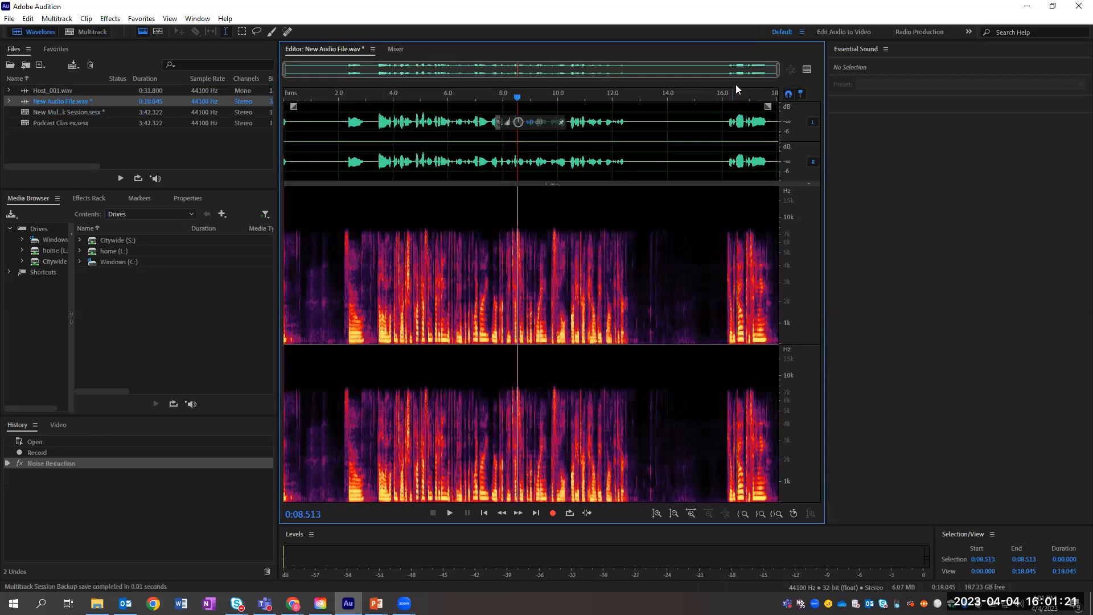
pyautogui.moveTo(778, 73); pyautogui.dragTo(841, 67)
pyautogui.hotkey('alt', 'Tab')
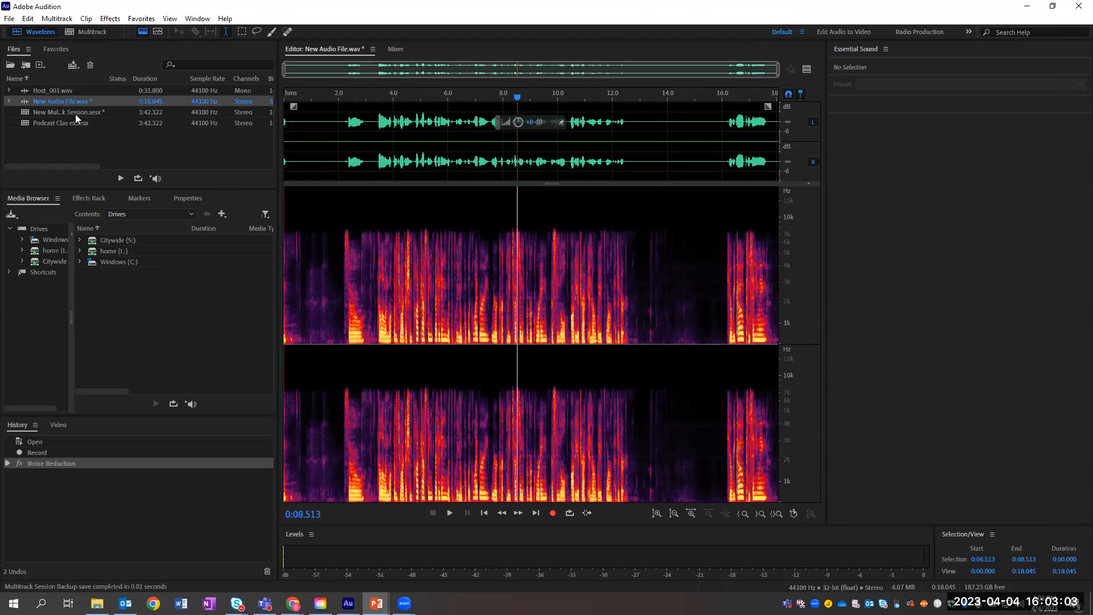
pyautogui.click(75, 114)
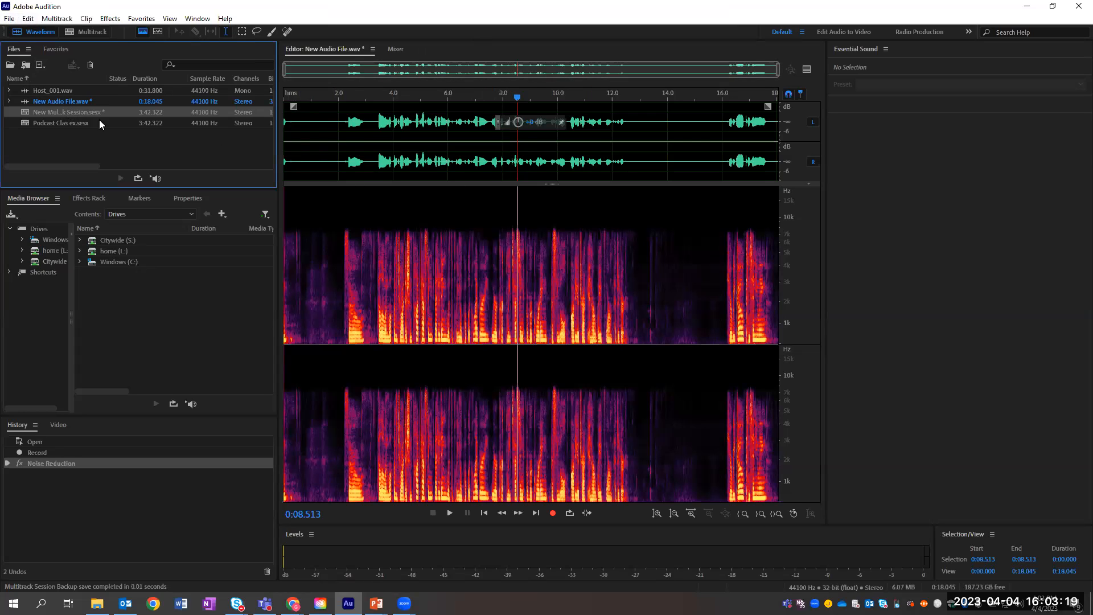
# Step: Export the clip as New Audio File_01.mp3 in MP3 Audio format at 192 Kbps CBR
pyautogui.click(10, 20)
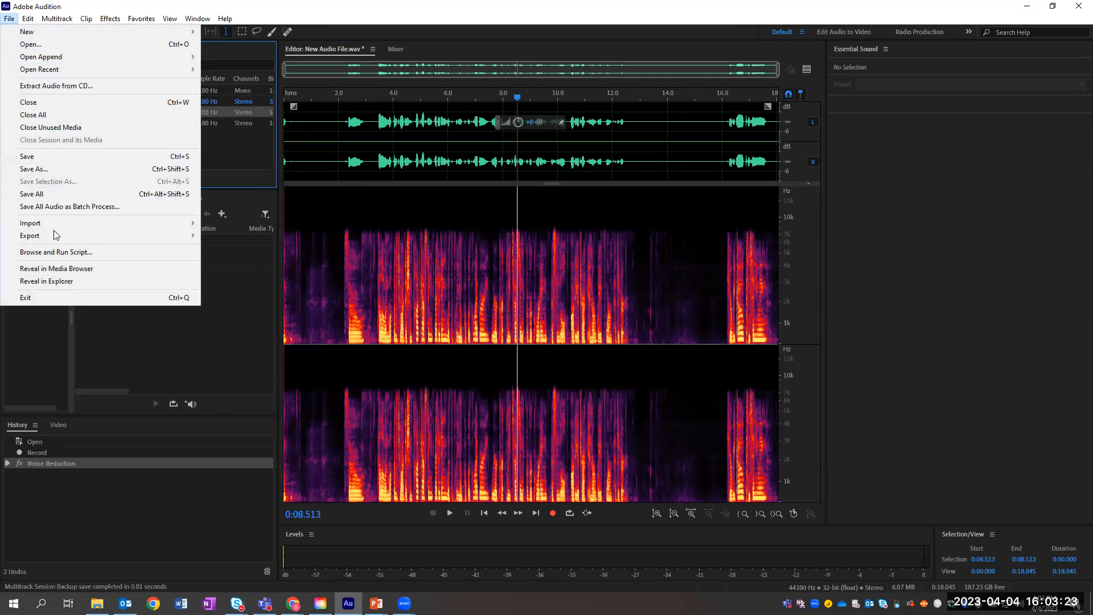
pyautogui.moveTo(151, 234)
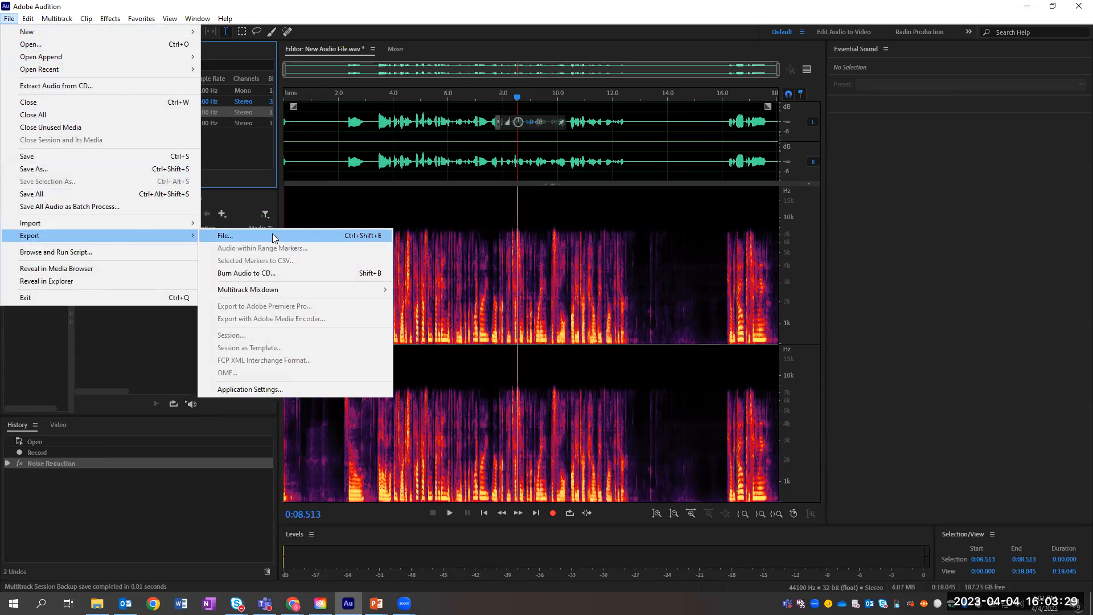
pyautogui.click(272, 235)
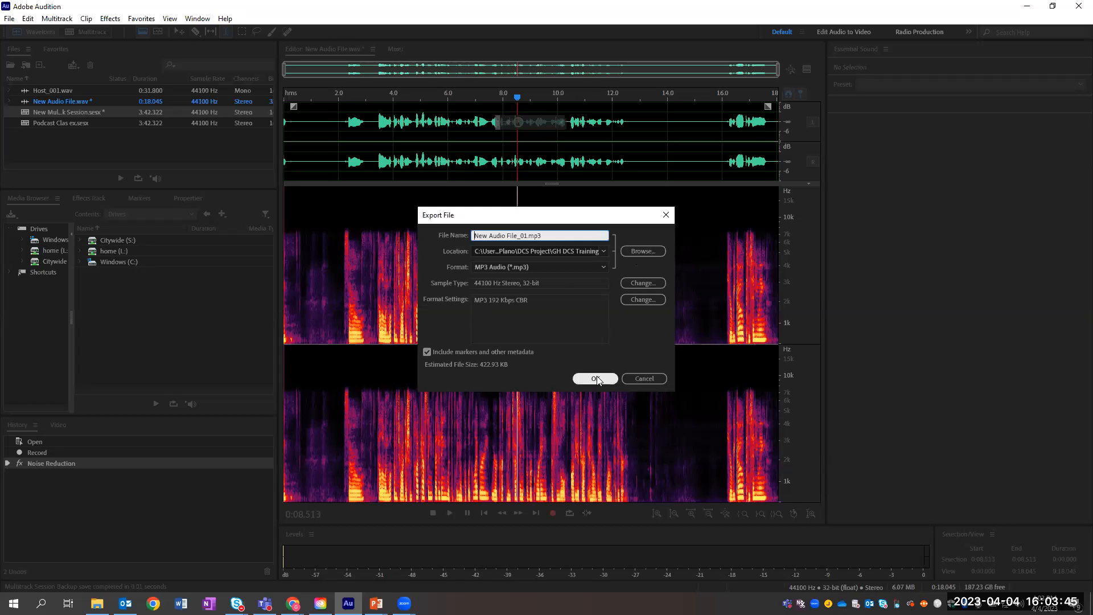
pyautogui.click(647, 379)
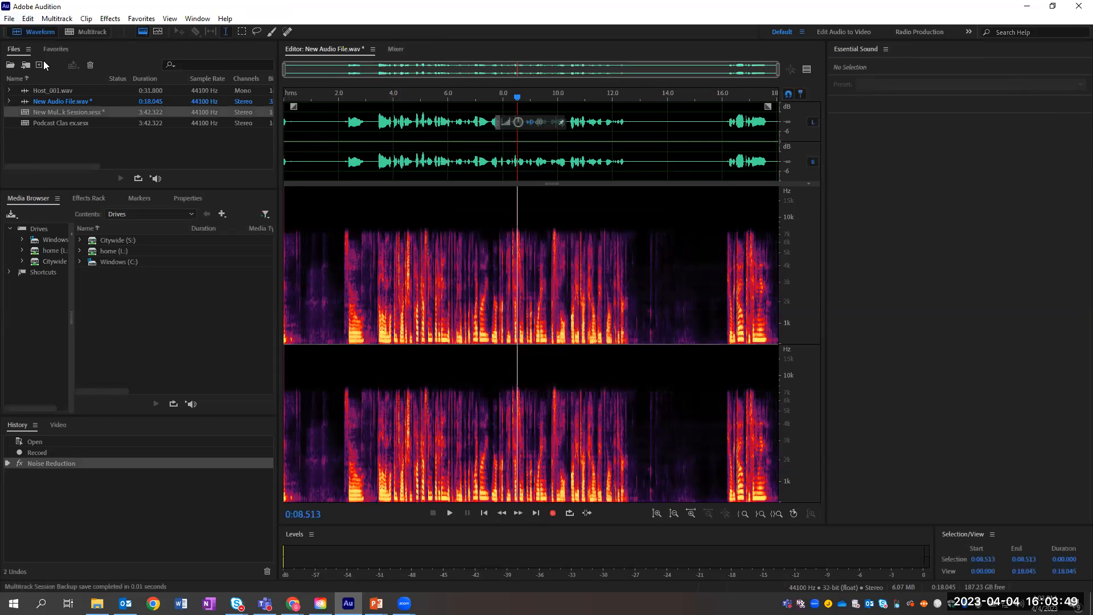
# Step: Reopen the multitrack session and browse the File > Export and Multitrack menus
pyautogui.doubleClick(51, 113)
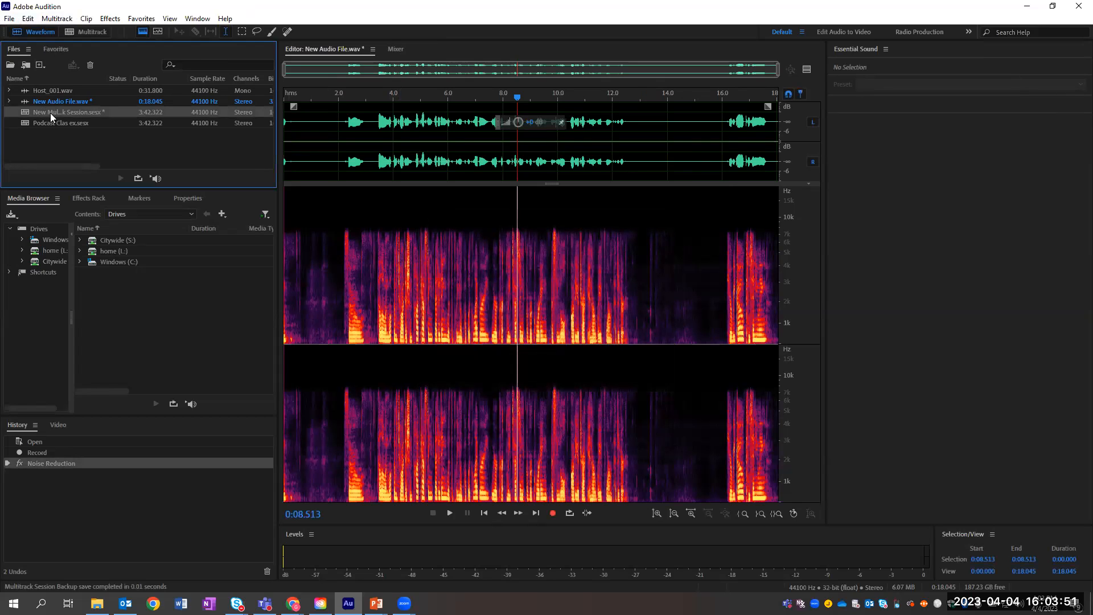
pyautogui.click(9, 18)
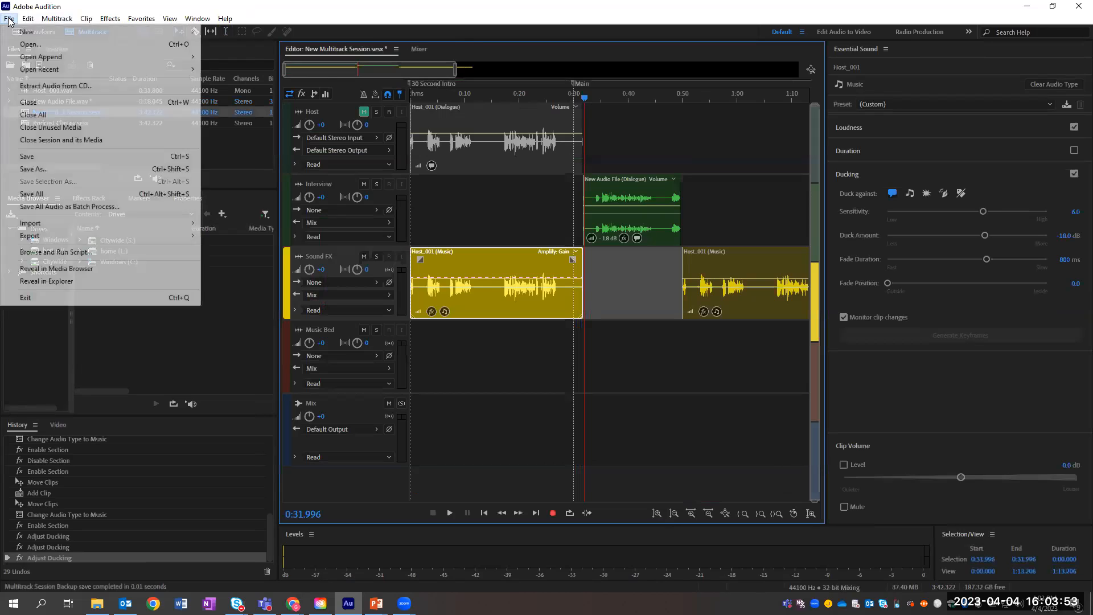
pyautogui.moveTo(45, 236)
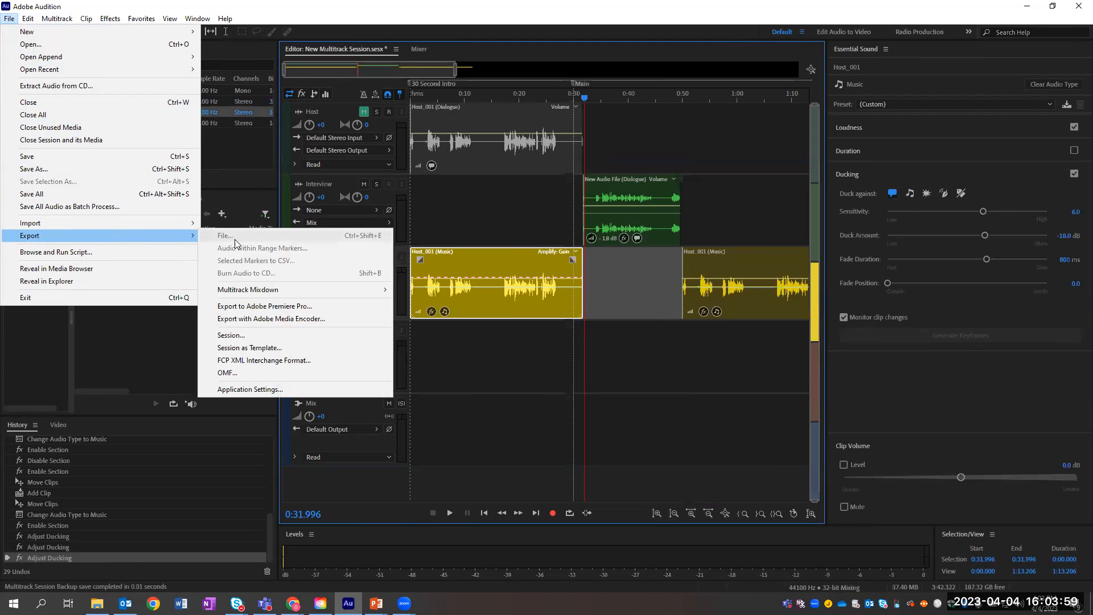
pyautogui.moveTo(242, 291)
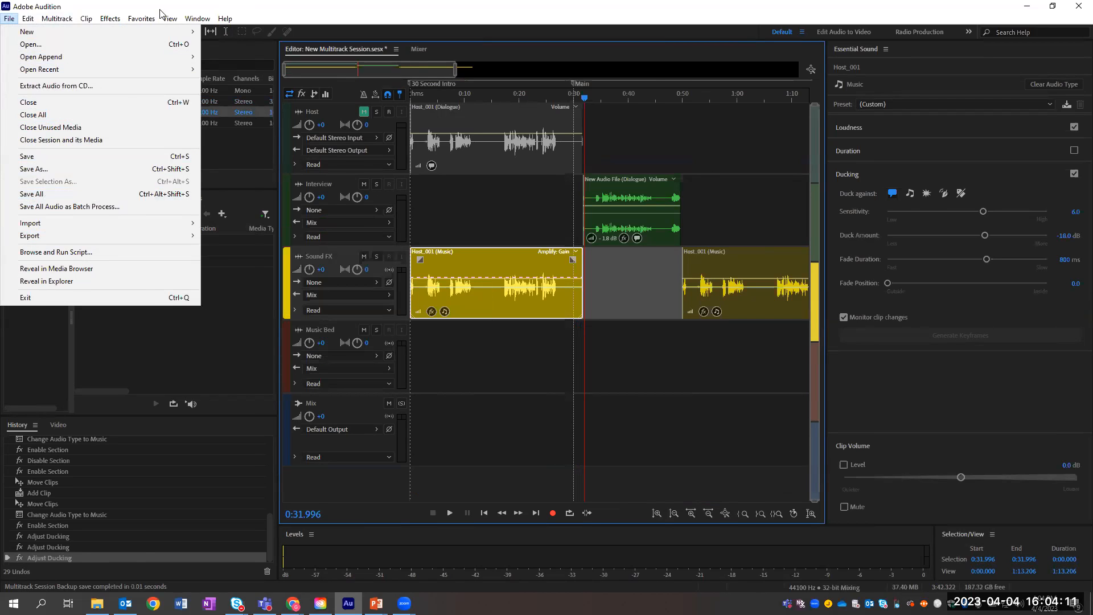
pyautogui.click(60, 20)
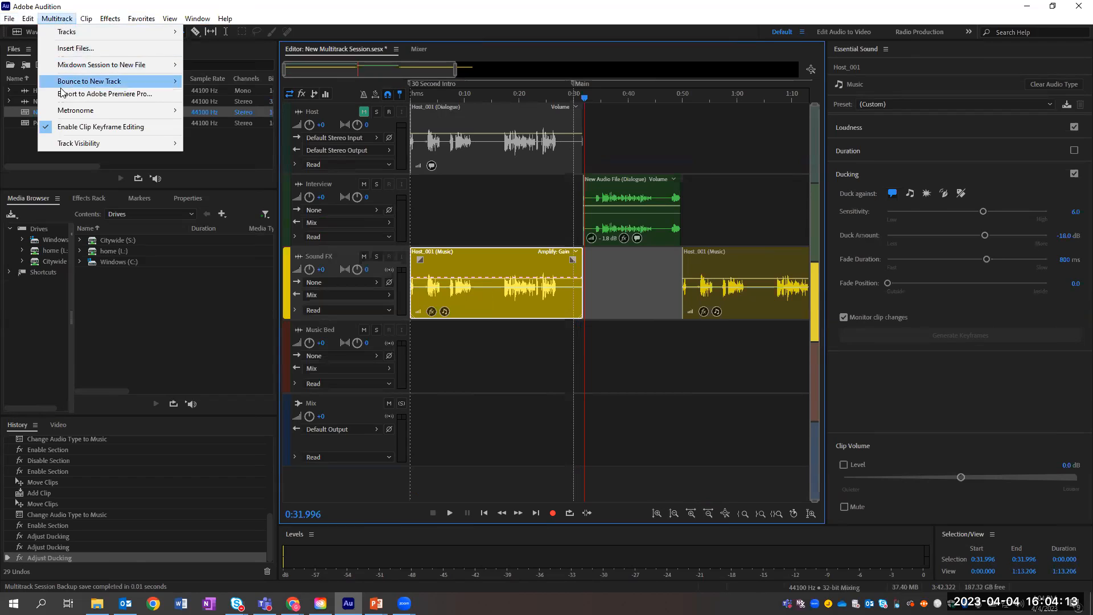
pyautogui.moveTo(75, 33)
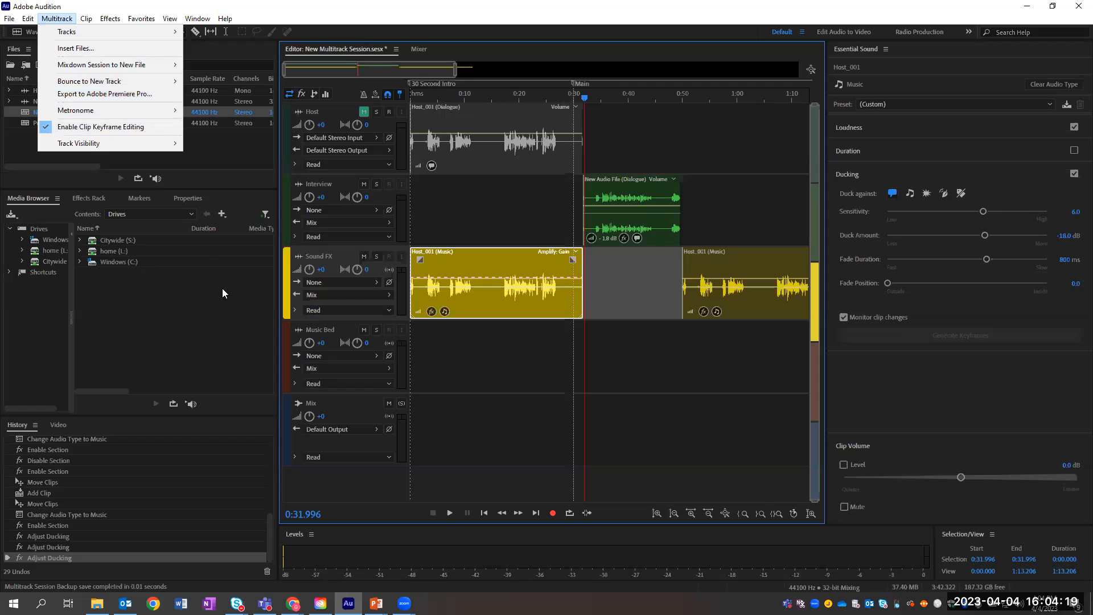
# Step: Select the Music Bed, Host and Mix tracks and review their automation and input options
pyautogui.click(515, 347)
pyautogui.click(320, 142)
pyautogui.click(341, 310)
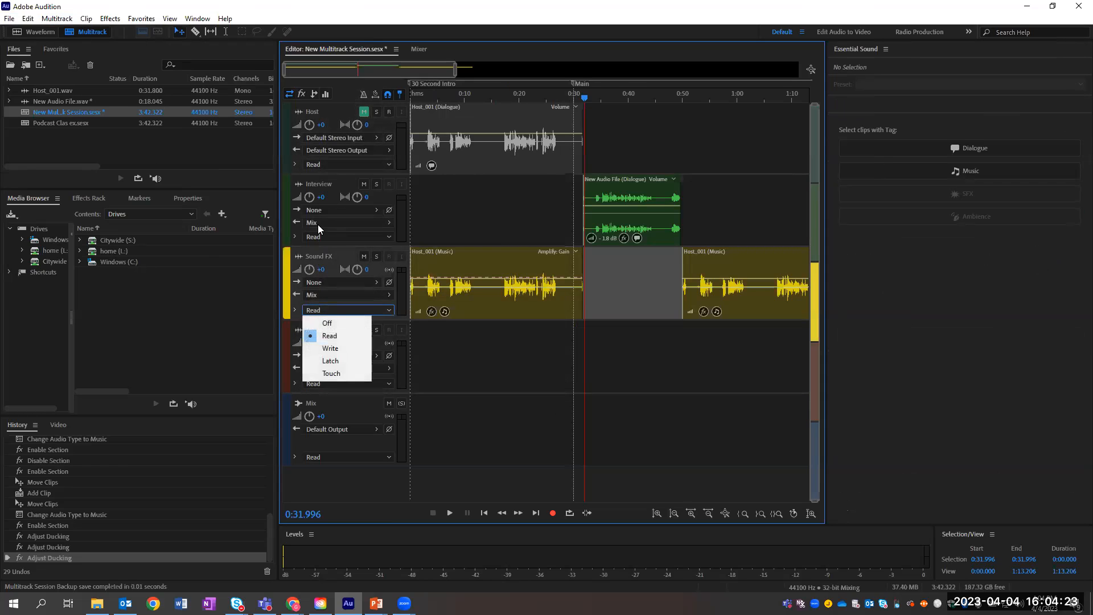
pyautogui.click(344, 222)
pyautogui.click(335, 138)
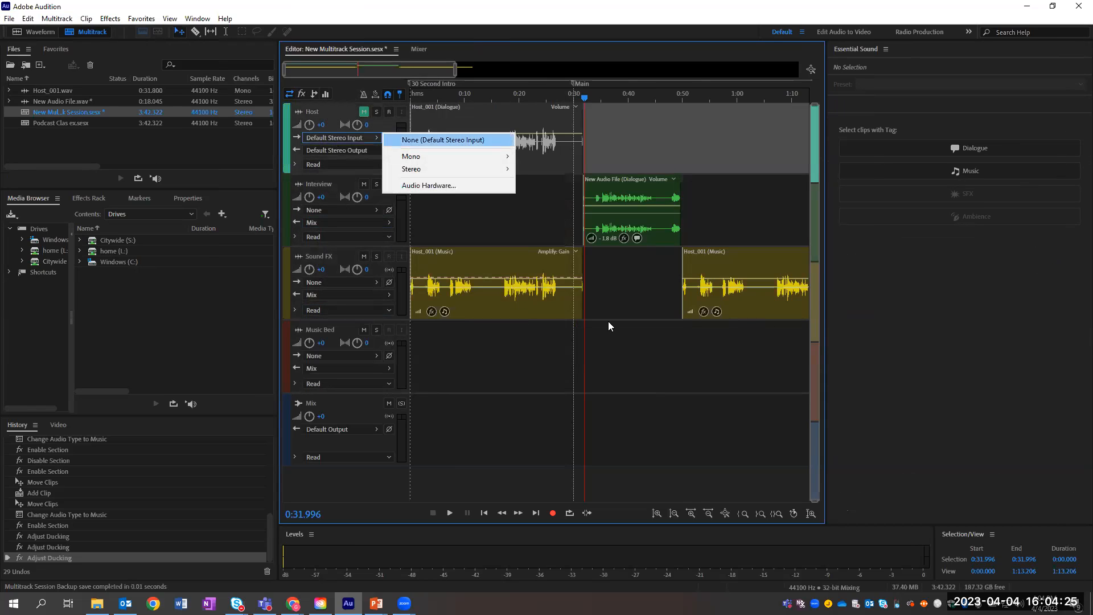
pyautogui.click(604, 419)
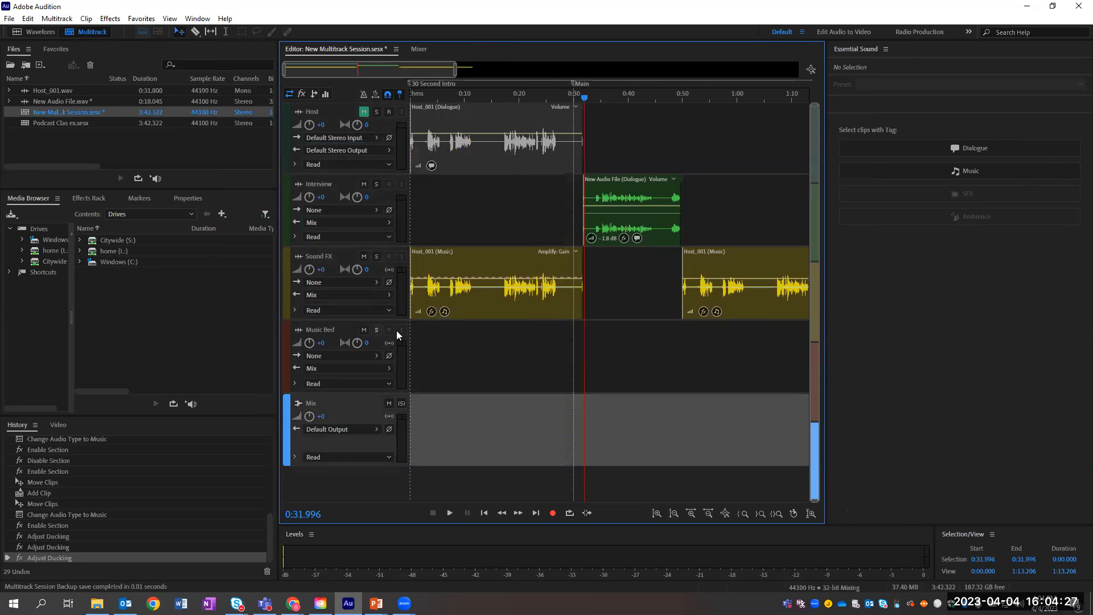
pyautogui.click(58, 19)
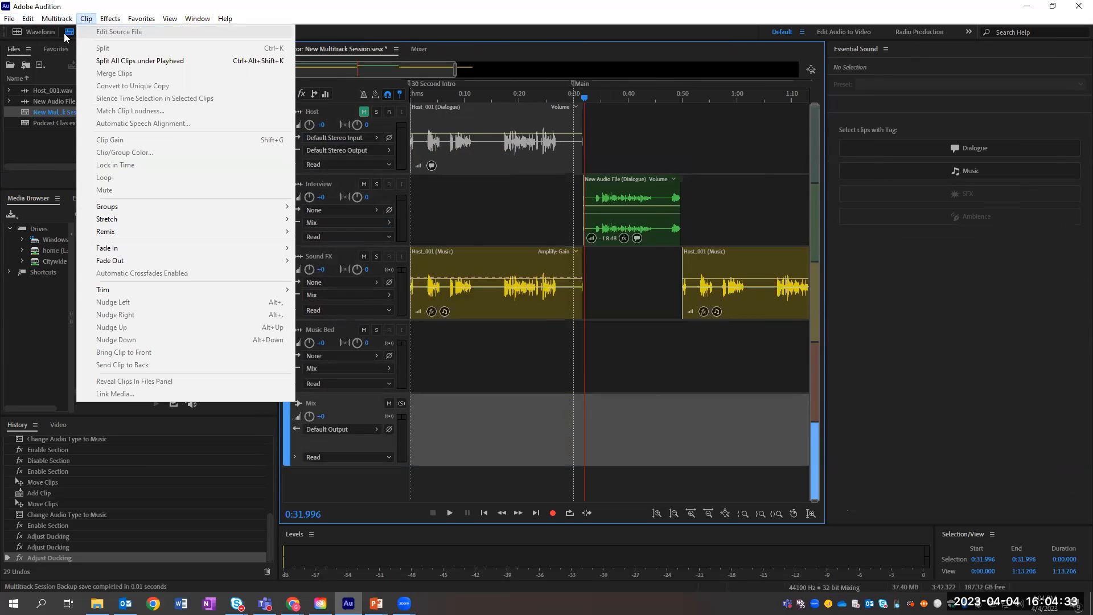
pyautogui.moveTo(8, 20)
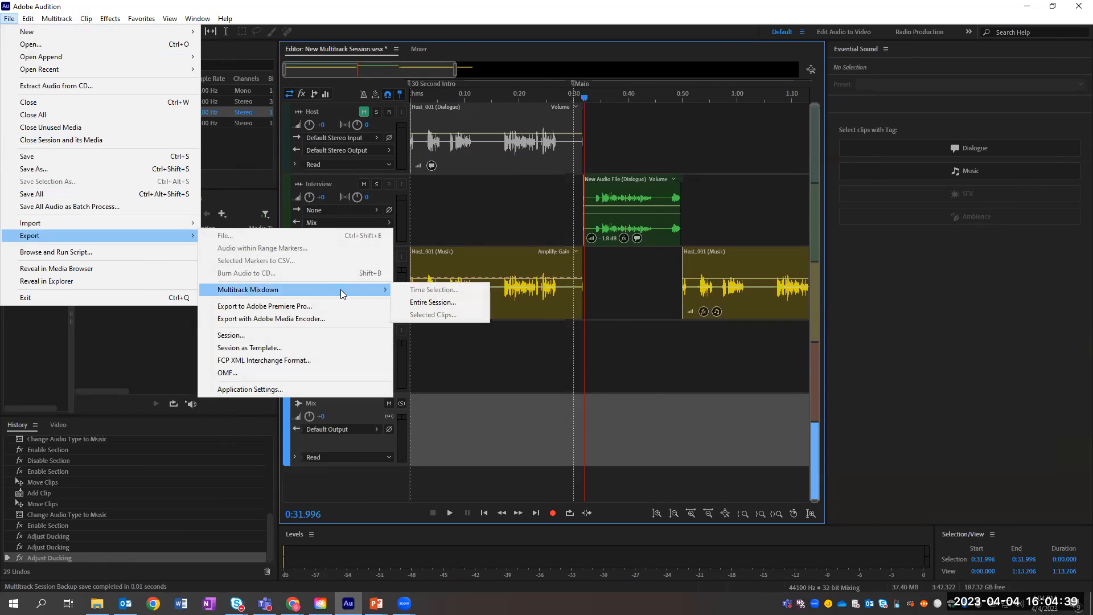
# Step: Mix down the entire session to New Multitrack Session_mixdown.mp3 in MP3 Audio format, then return to the slides
pyautogui.click(423, 306)
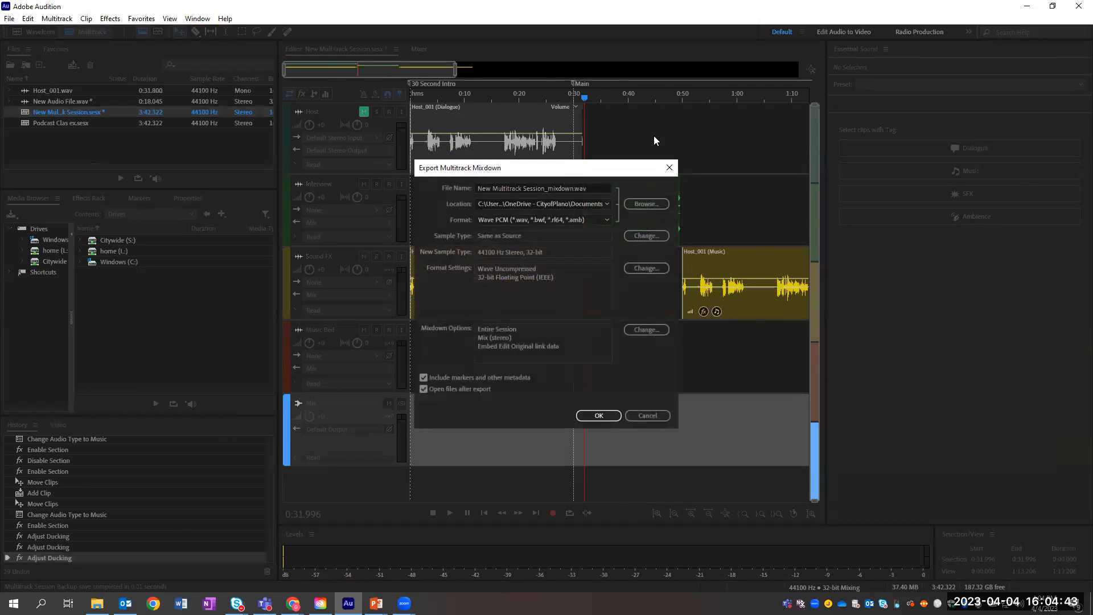
pyautogui.click(564, 218)
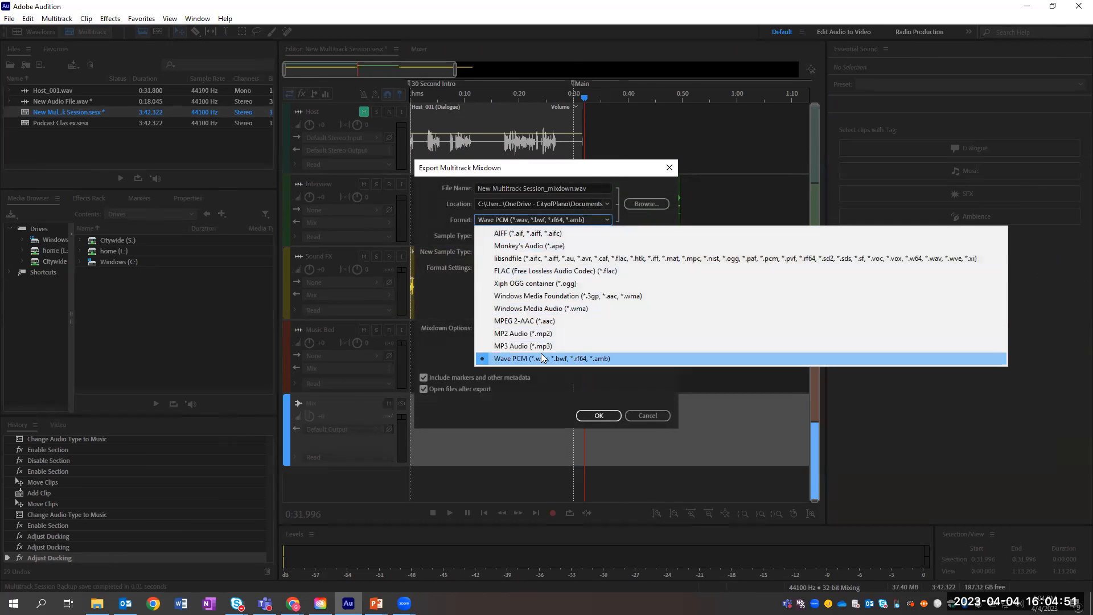
pyautogui.click(516, 345)
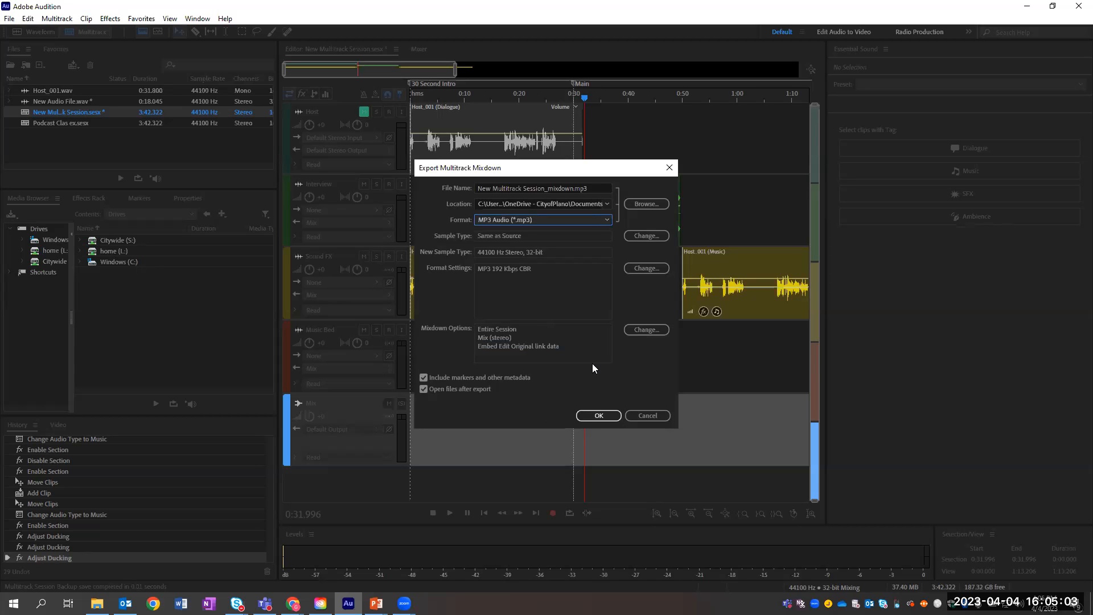
pyautogui.click(647, 416)
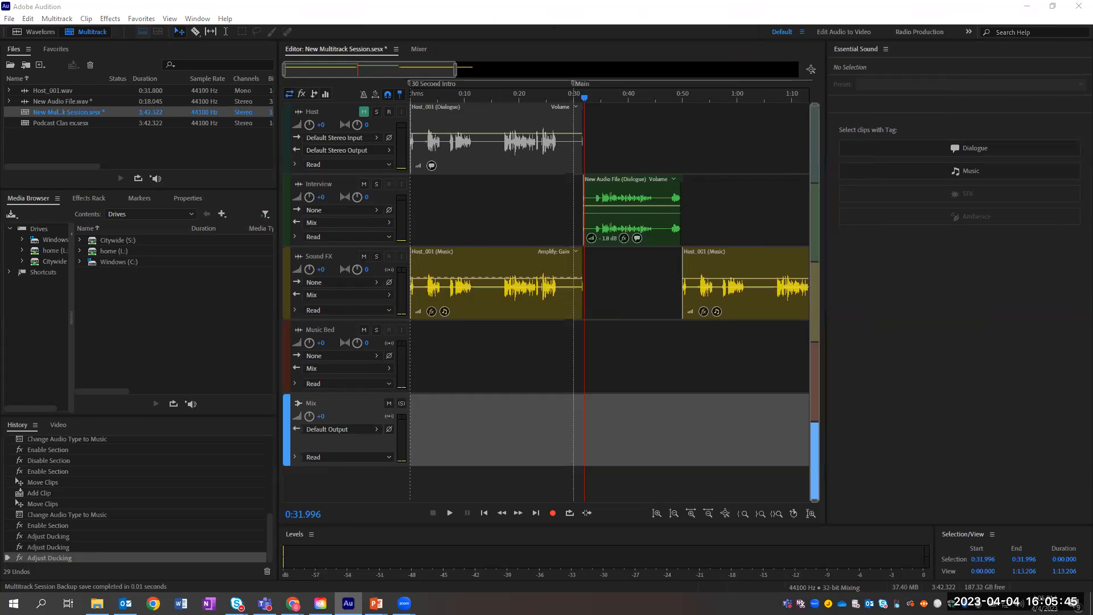
pyautogui.hotkey('alt', 'Tab')
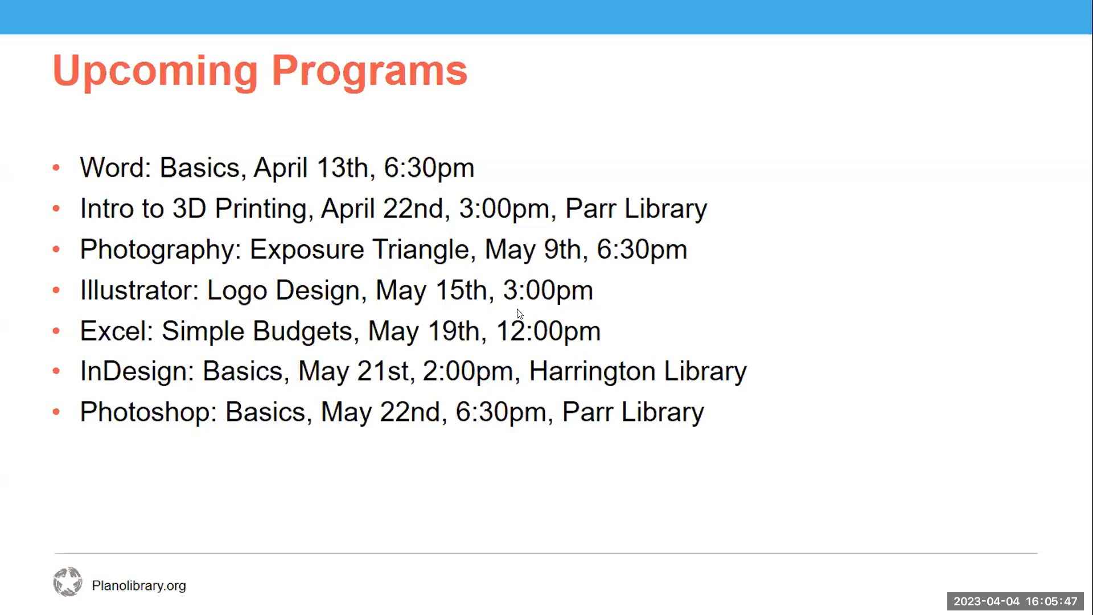